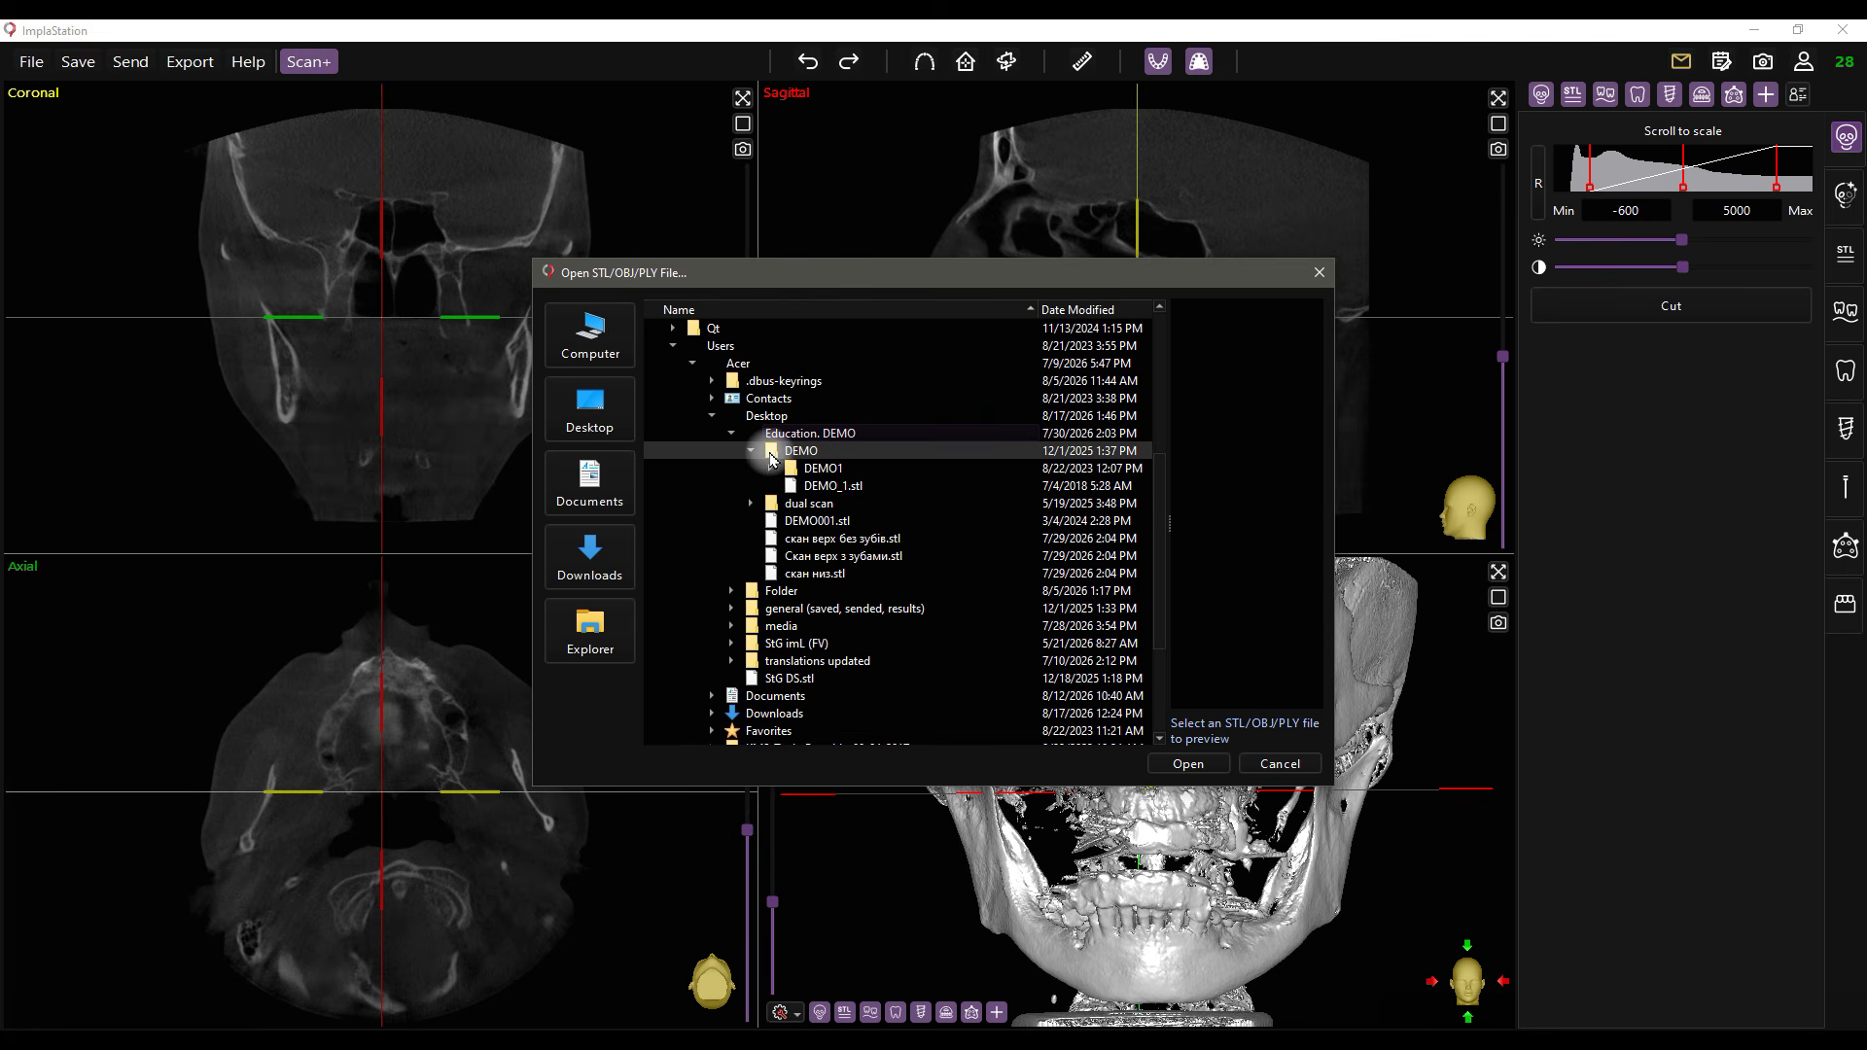
- Open the scan files скан верх без зубів.stl, Скан верх з зубами.stl and скан низ.stl together from the Education. DEMO folder
left_click(831, 487)
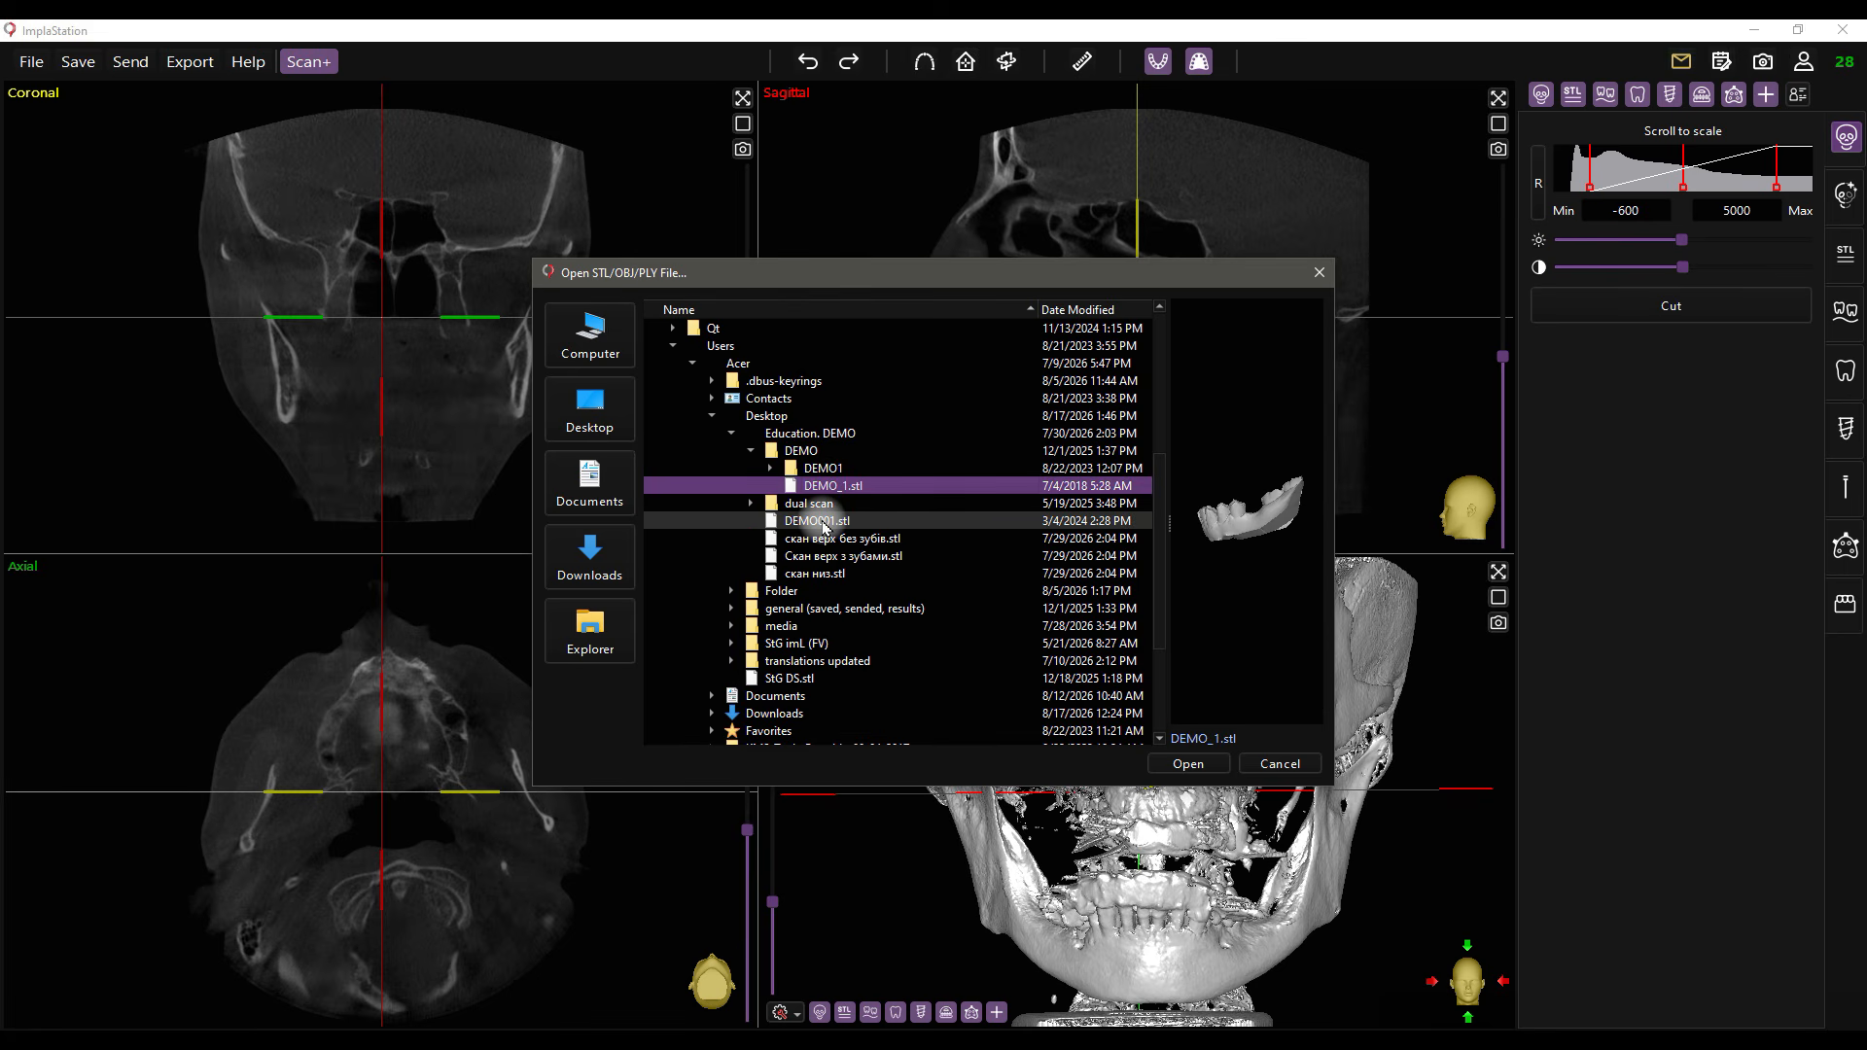
left_click(823, 523)
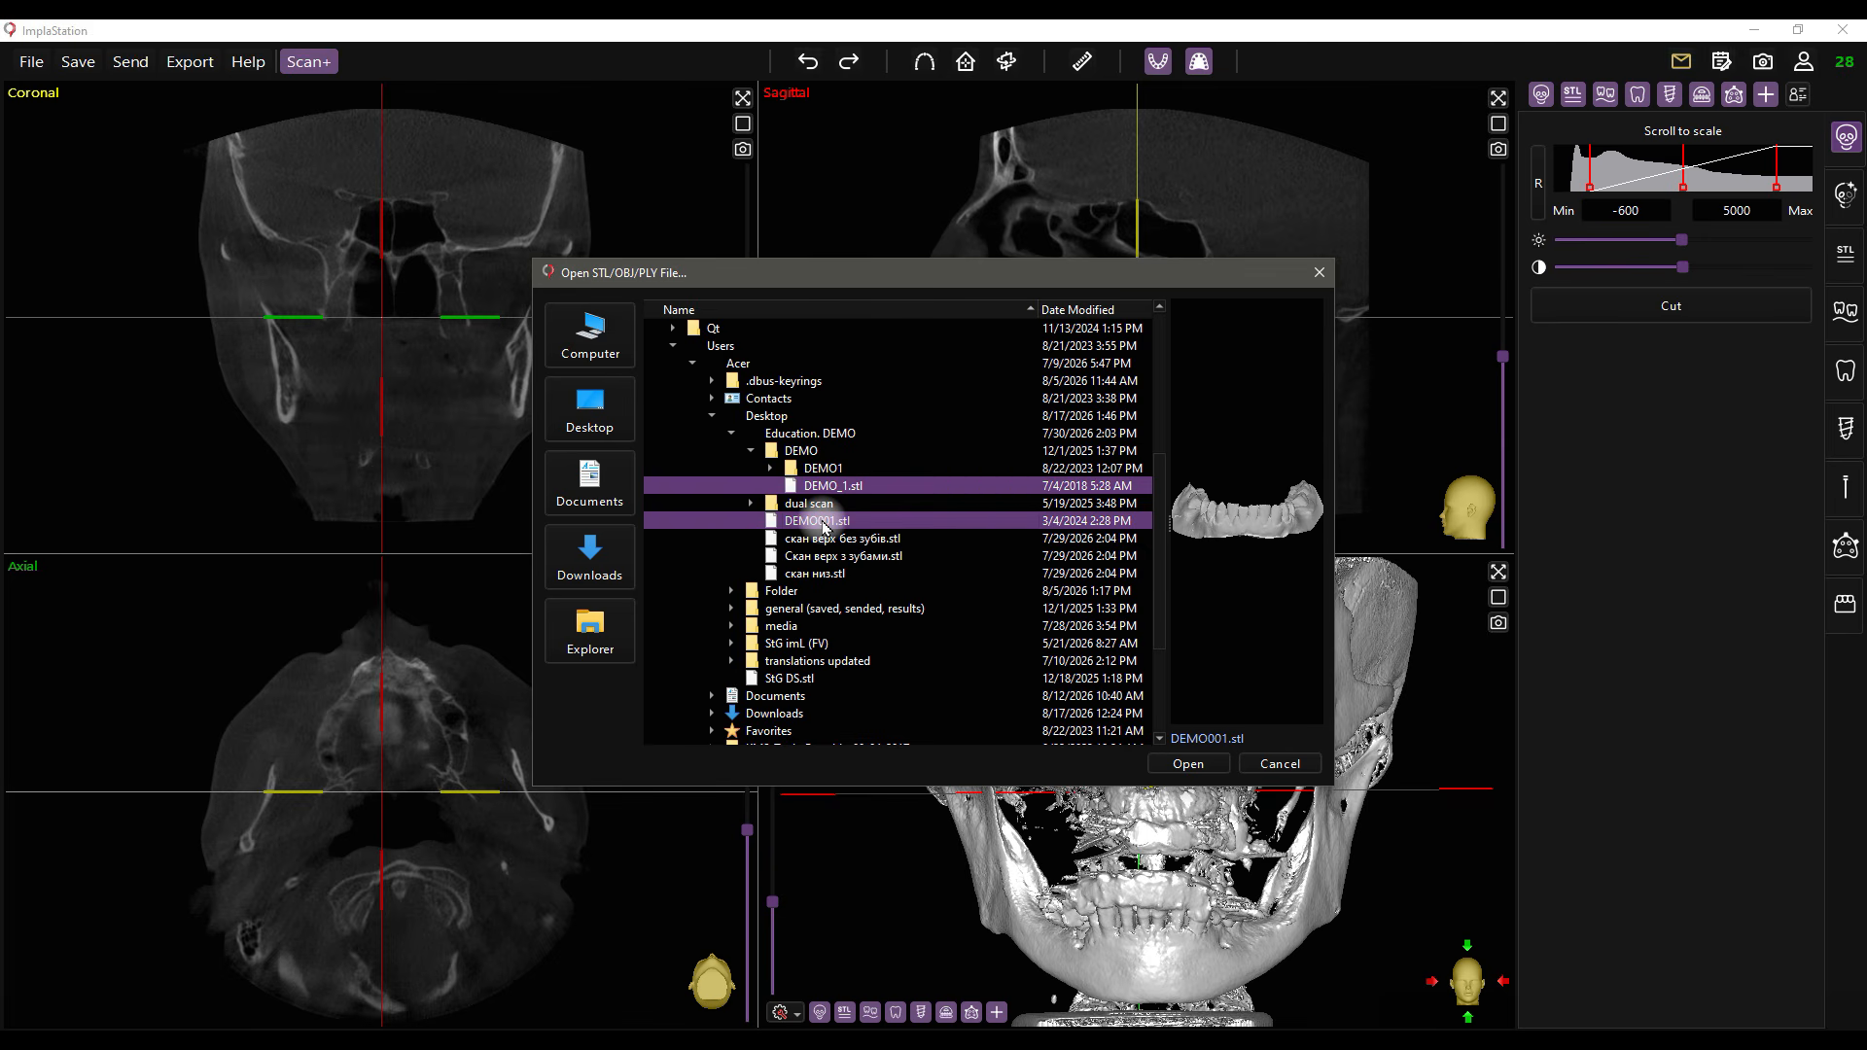
left_click(822, 541)
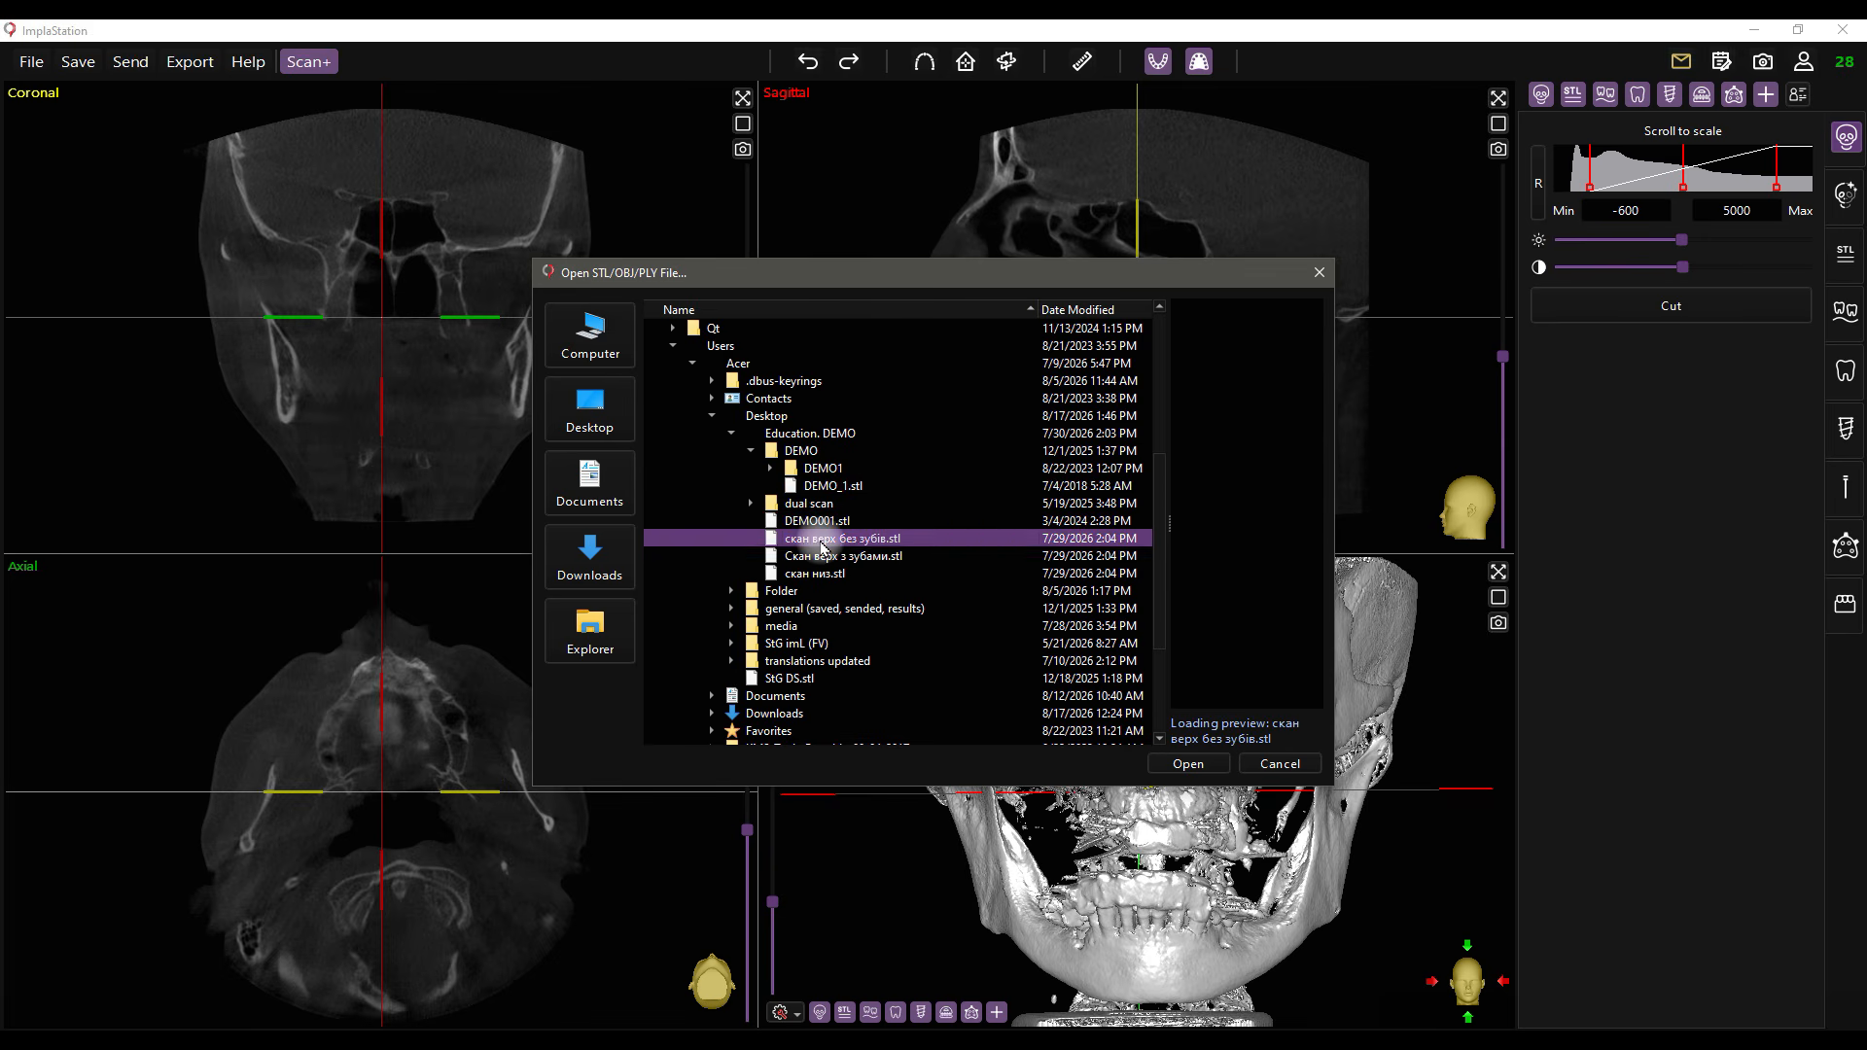
left_click(830, 575, "ctrl")
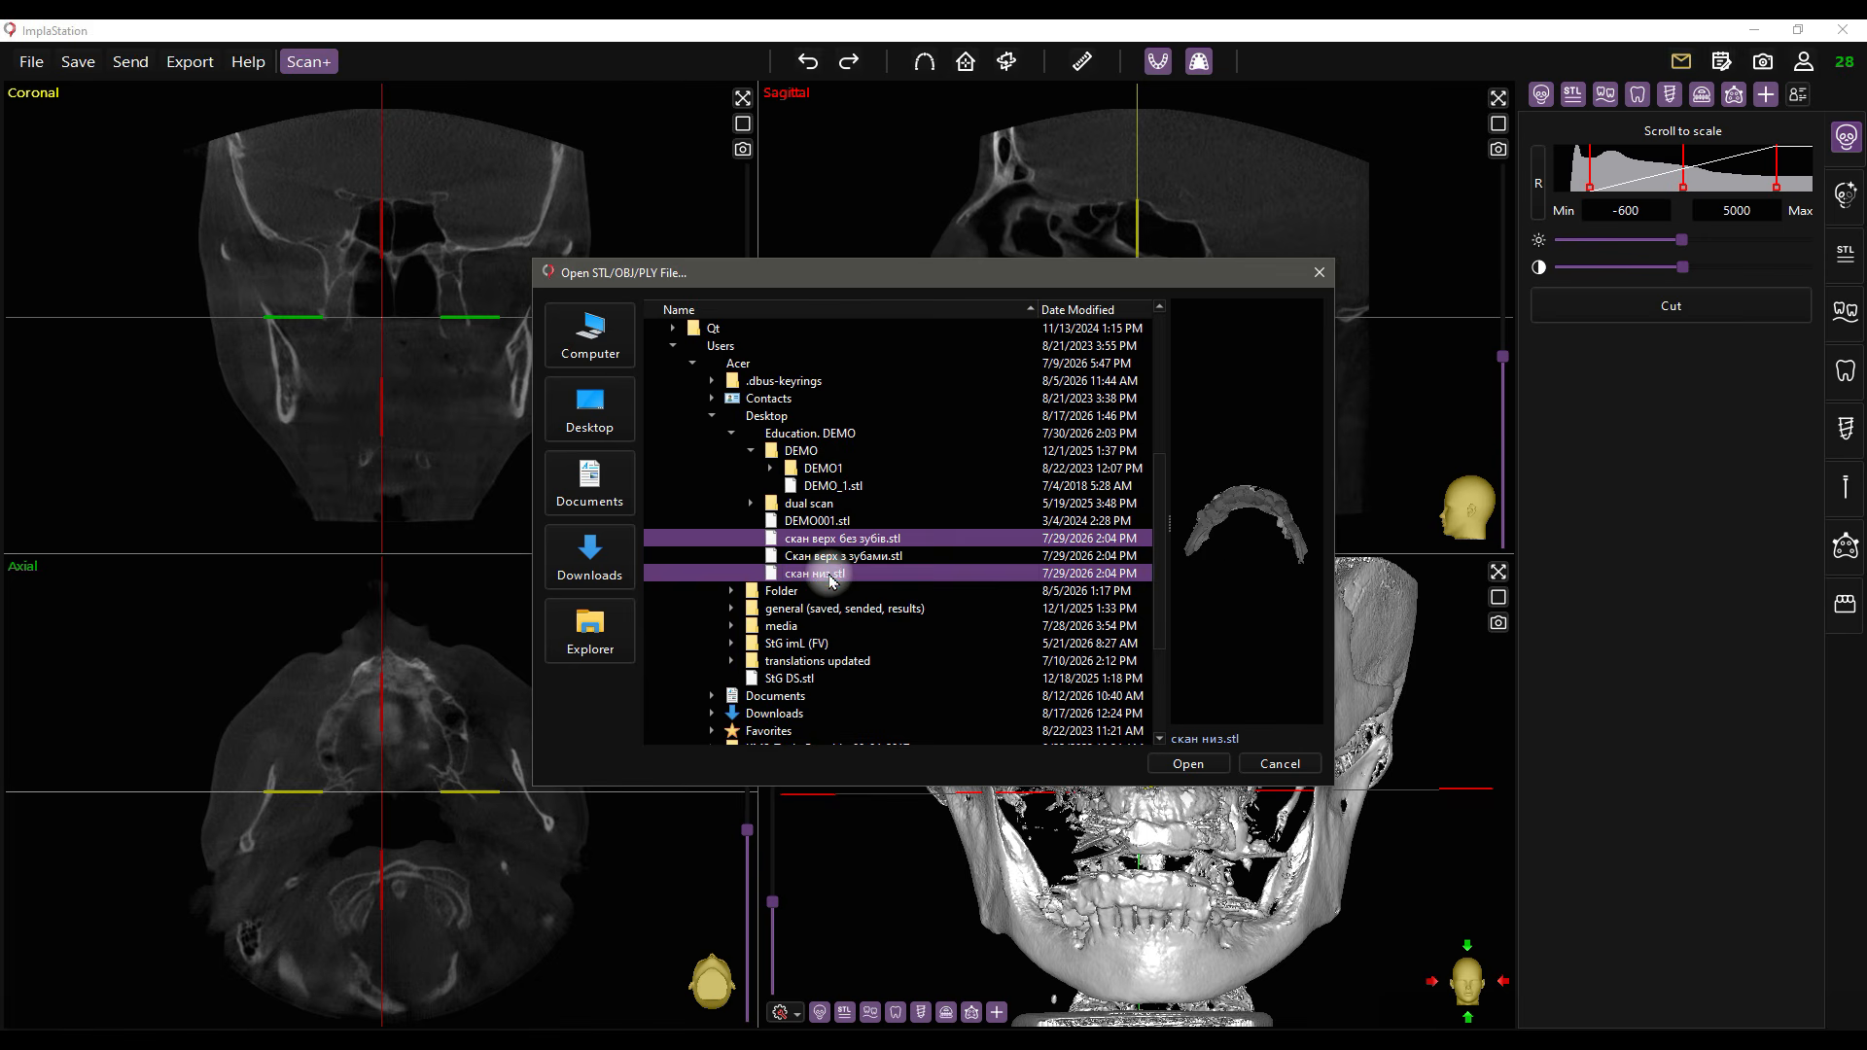
left_click(823, 555)
left_click(825, 540)
left_click(827, 575, "shift")
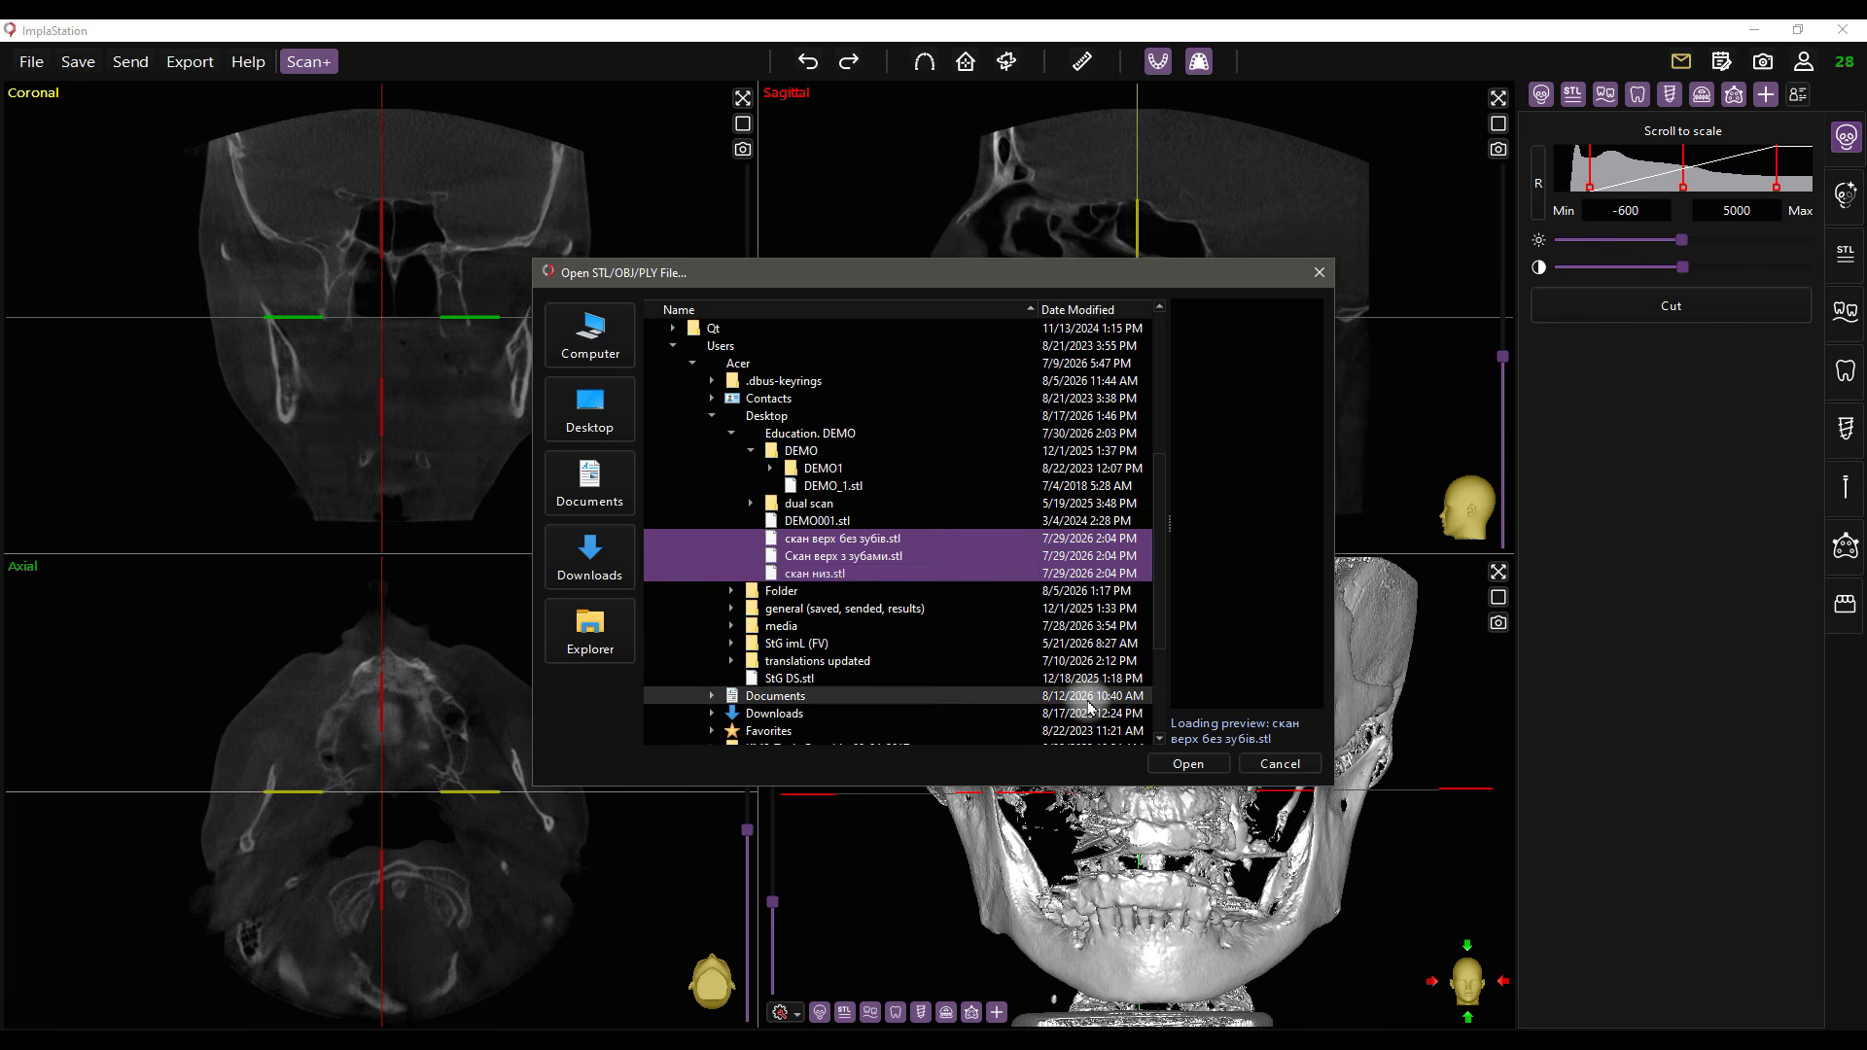
left_click(1177, 763)
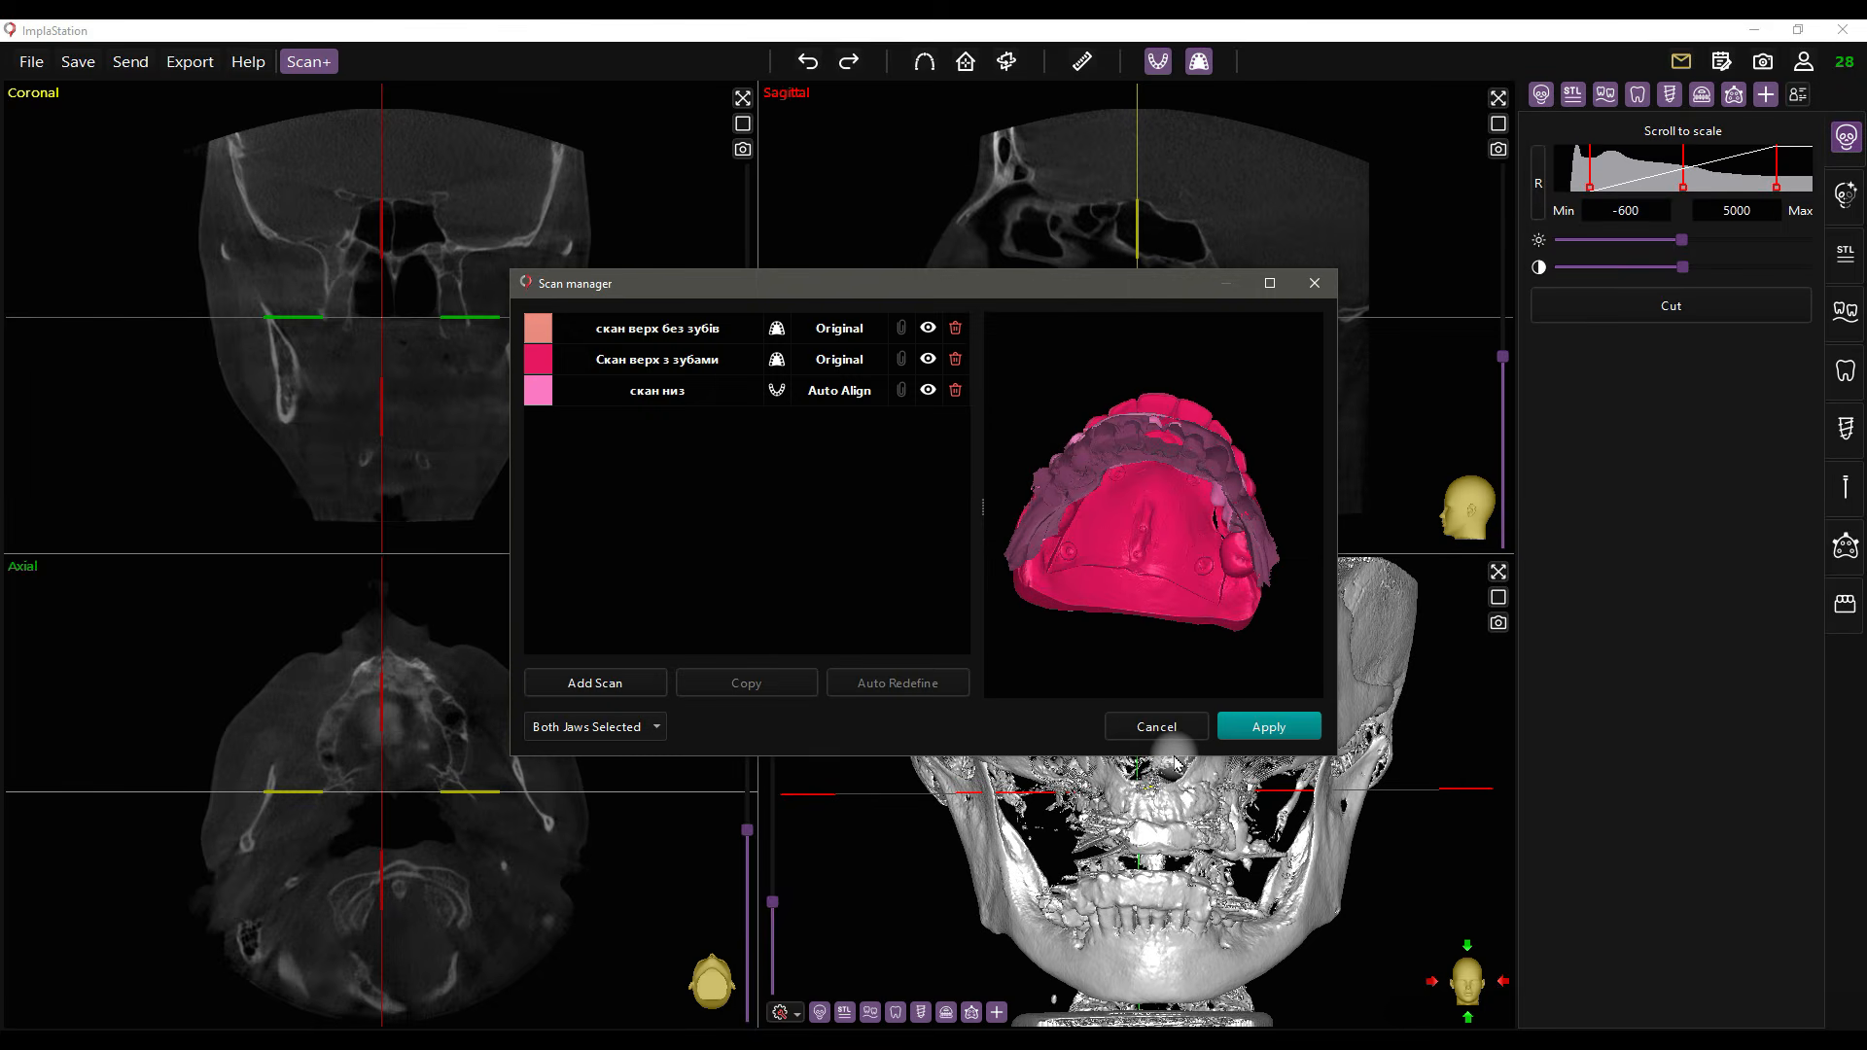
- Rename the three scans in list order as "Maxilla, edentulous", "Maxilla" and "Mandibula"
left_click_drag(1226, 337, 1208, 525)
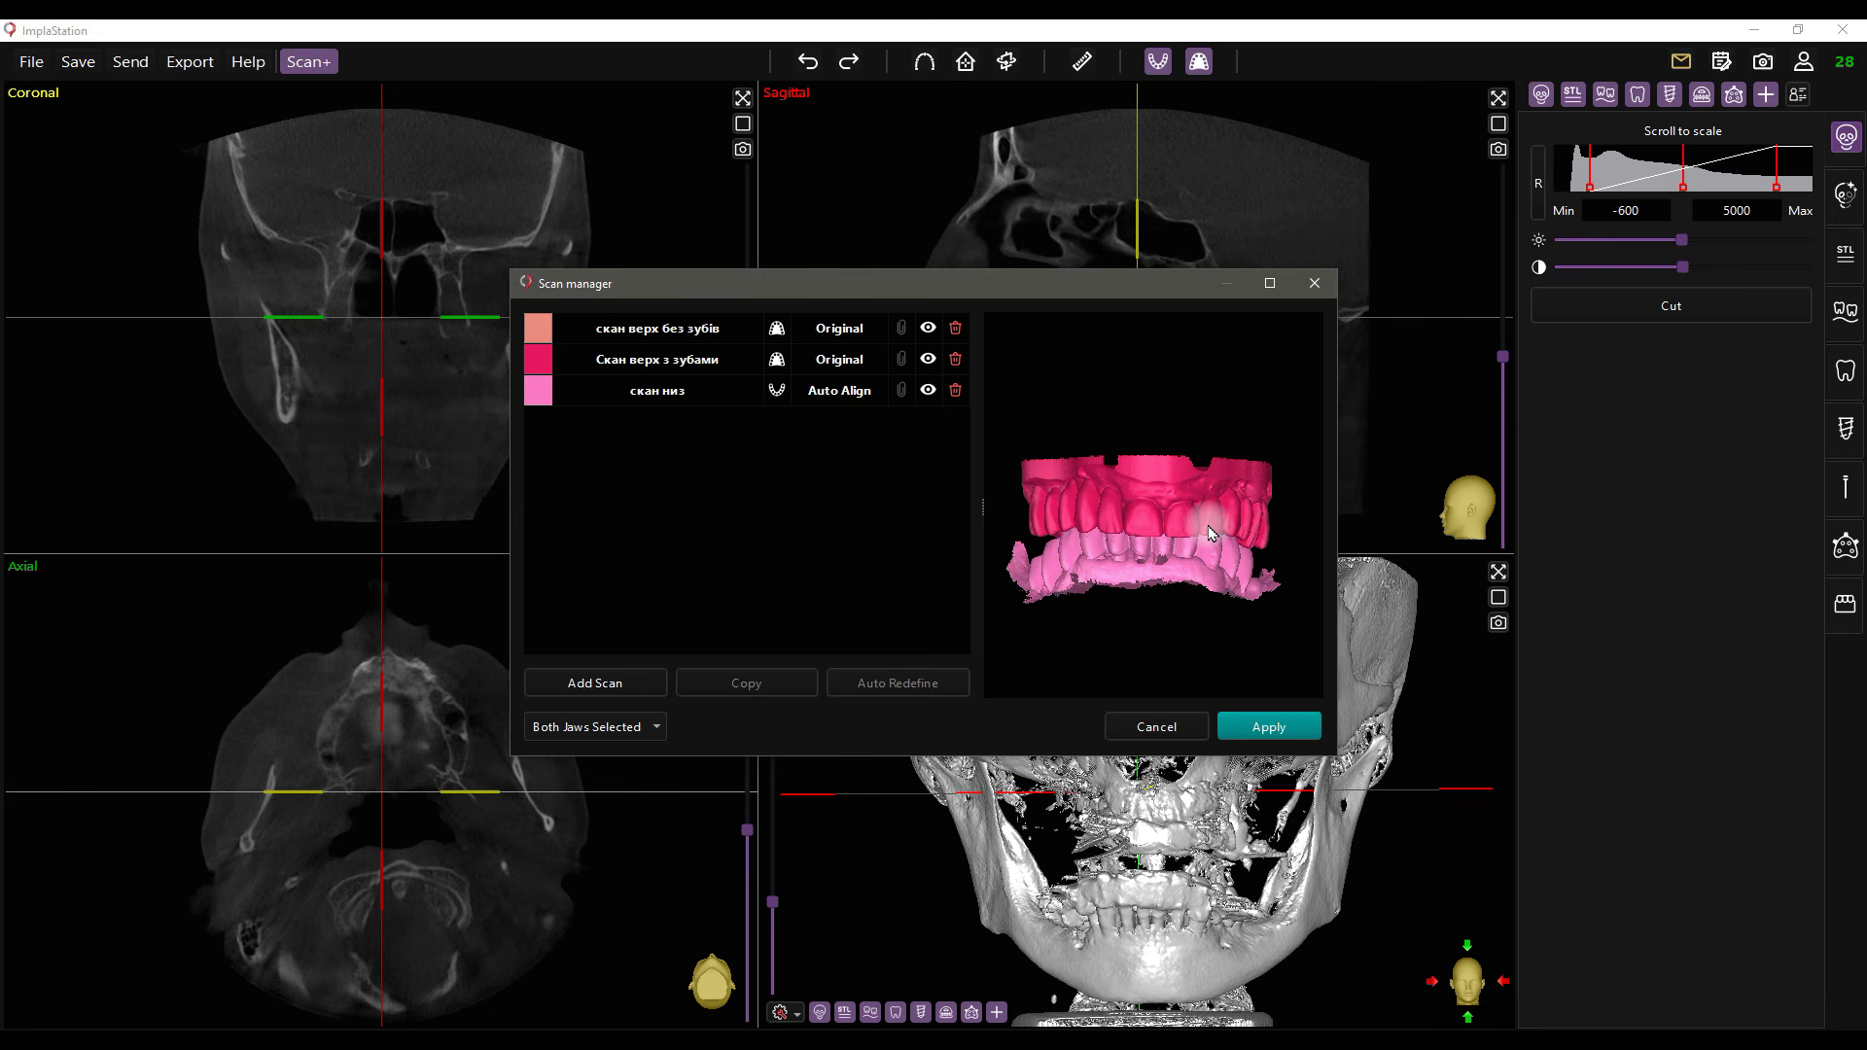
left_click(543, 334)
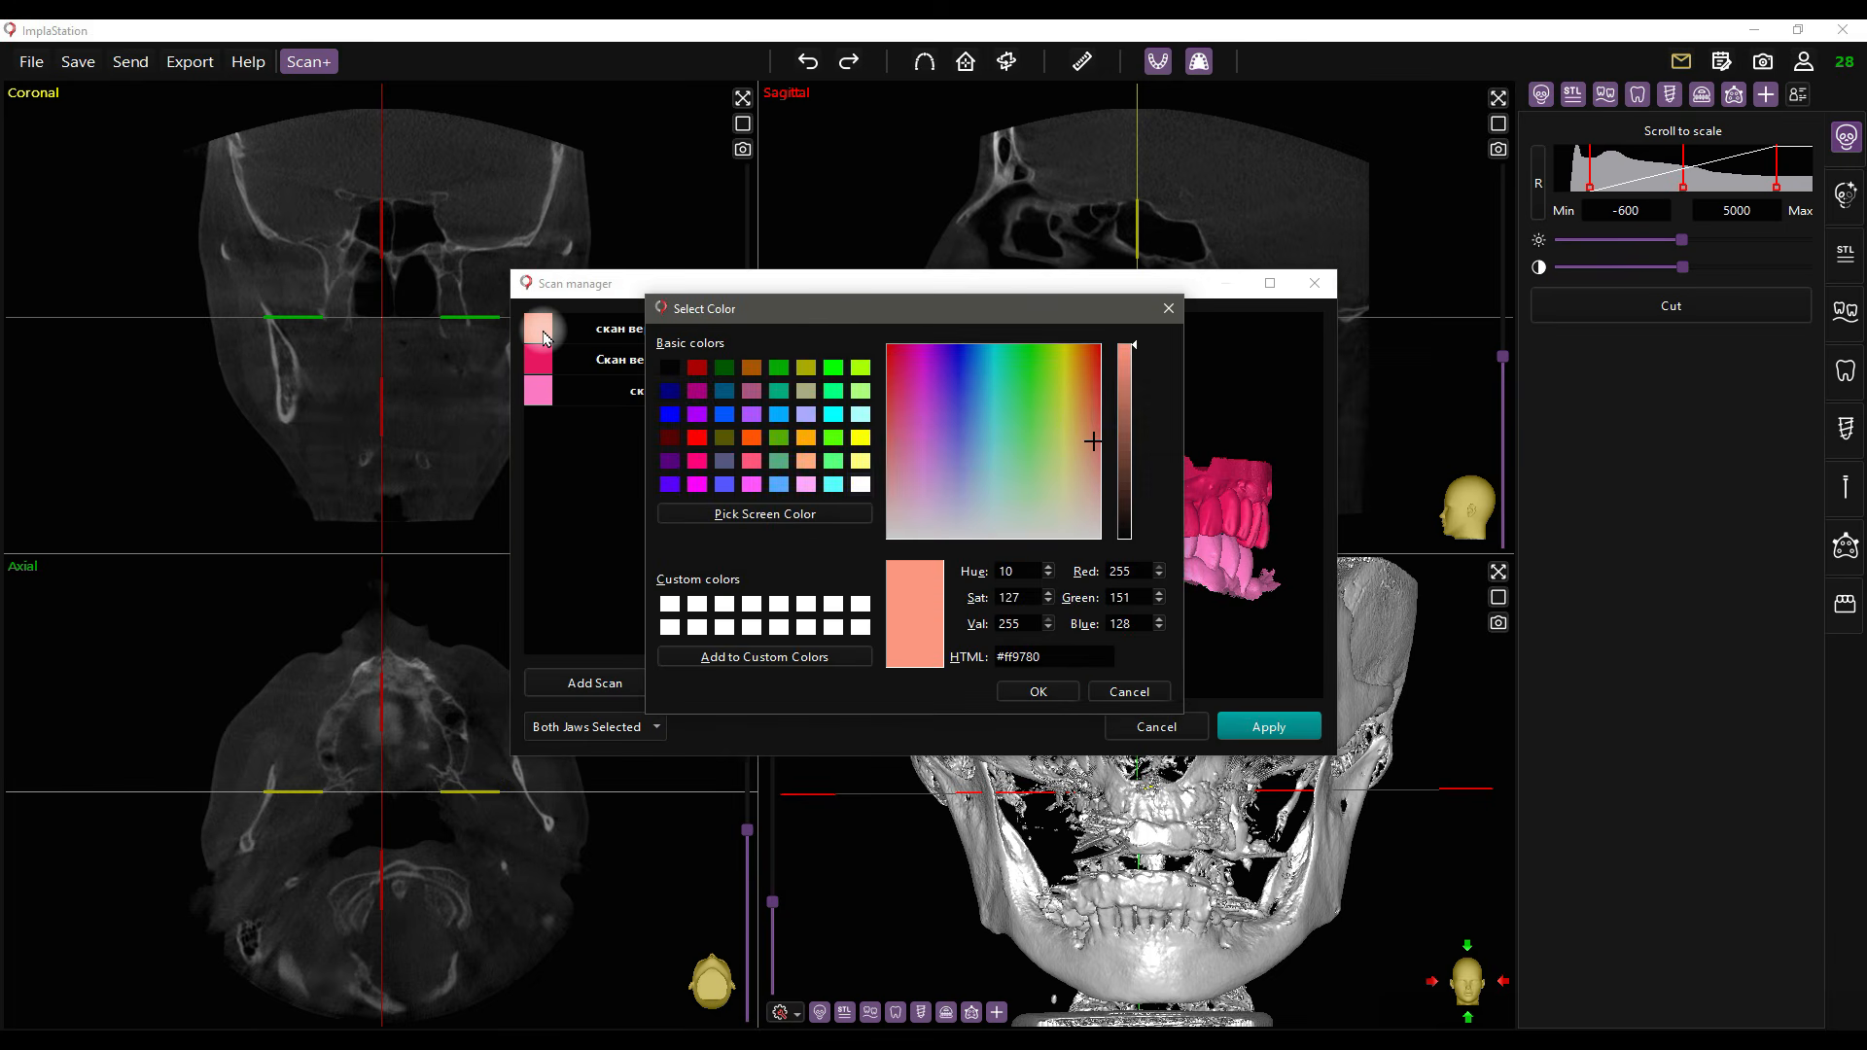
key("Return")
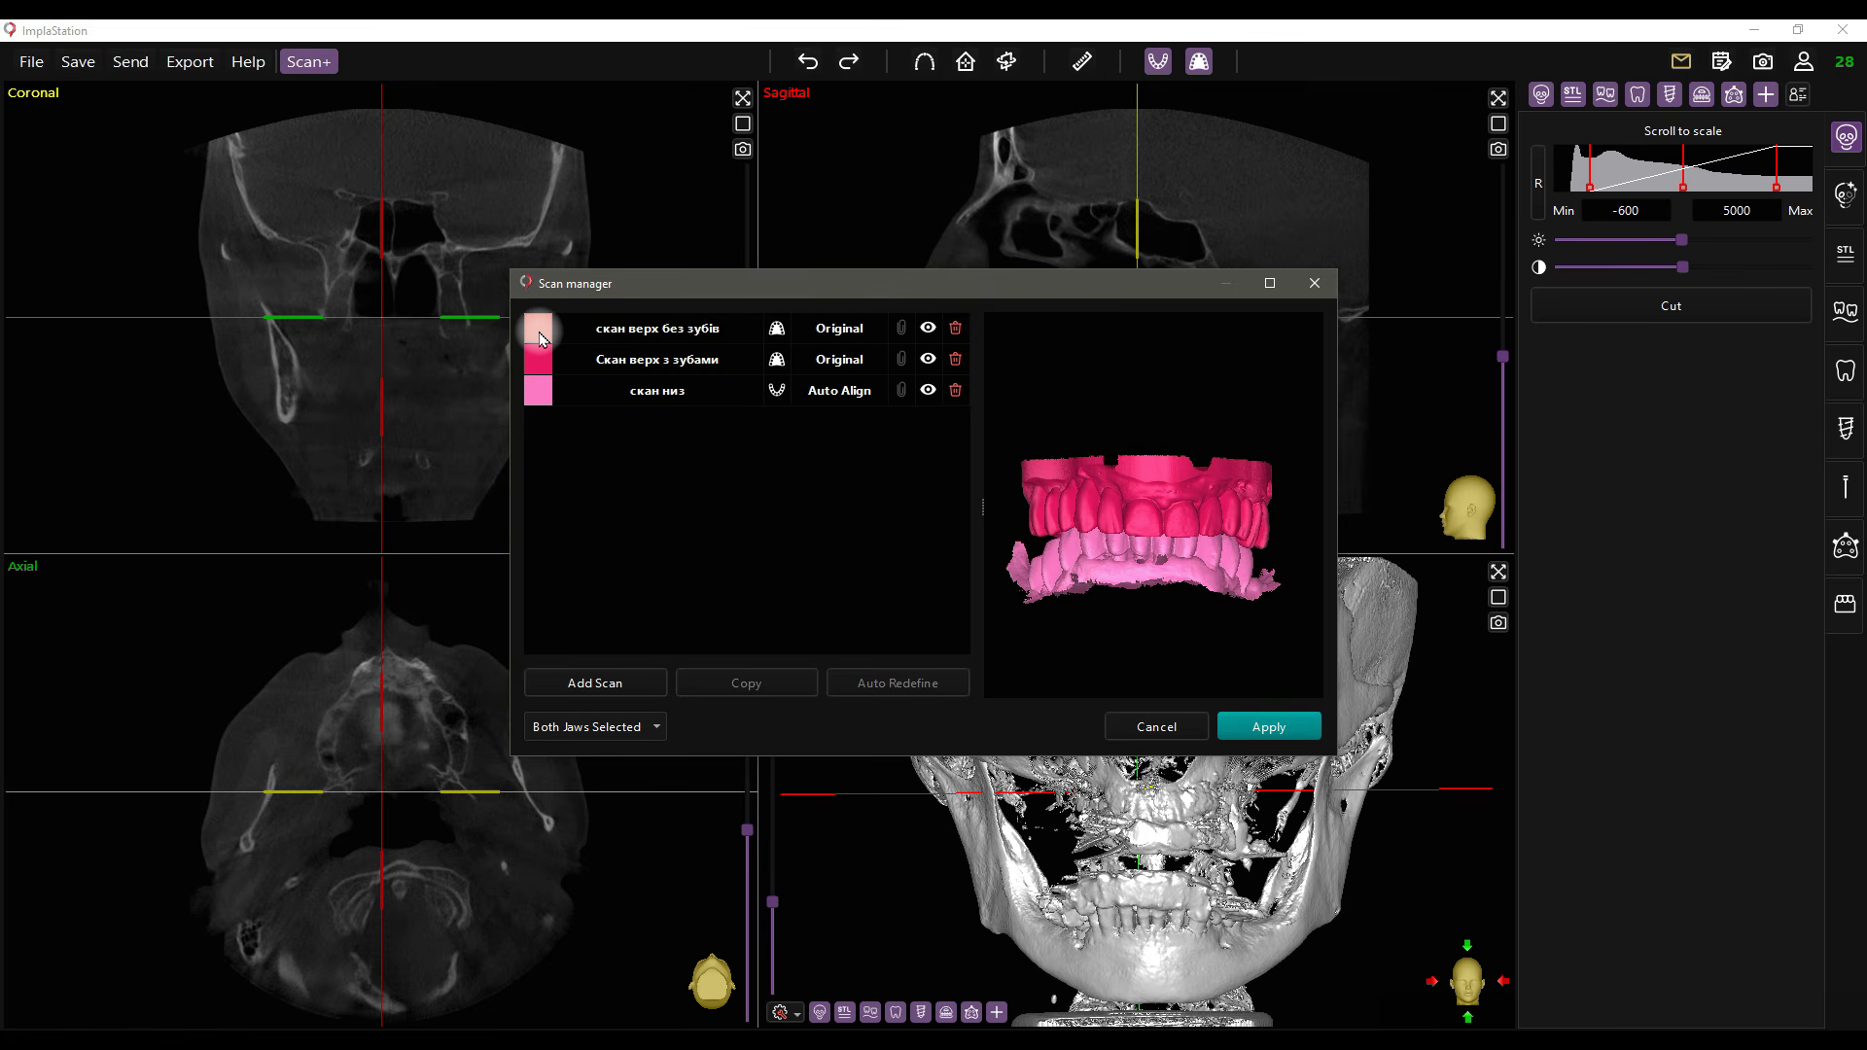
double_click(630, 330)
key("BackSpace")
type("Maxilla, edentulous")
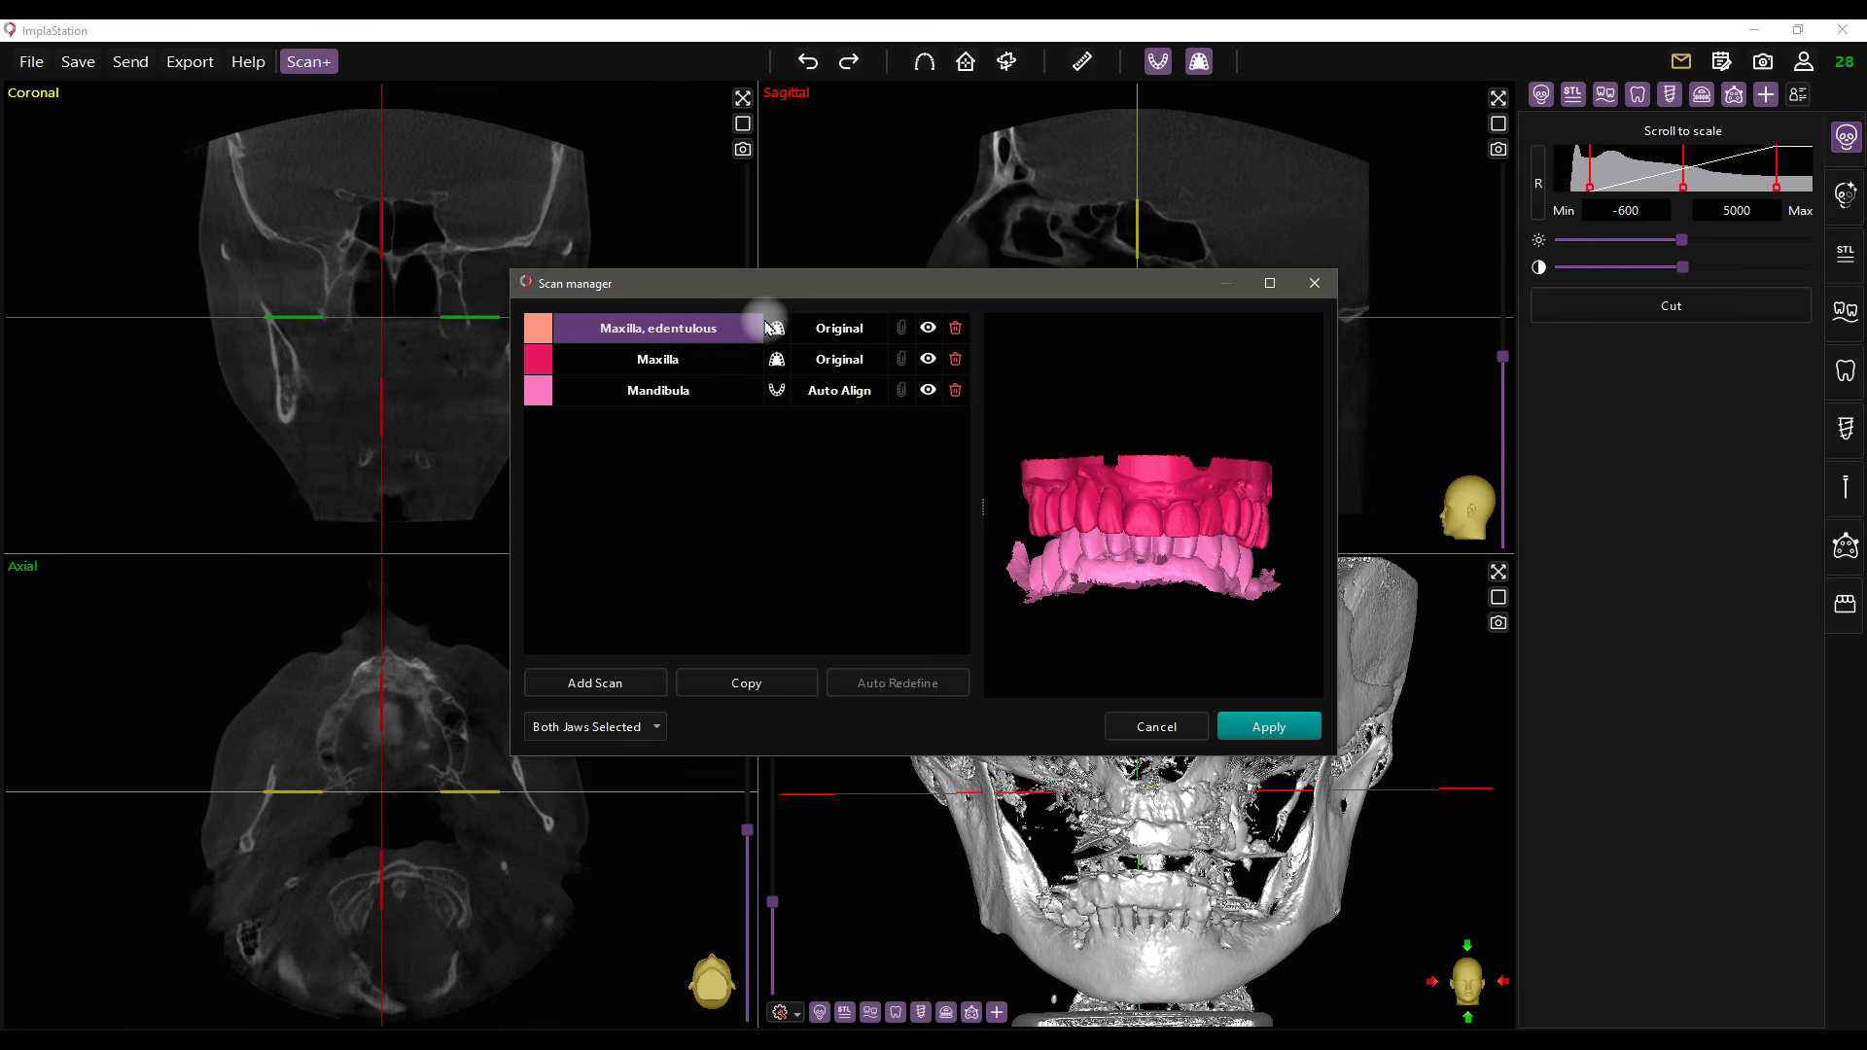
- Set the alignment method of the Maxilla, edentulous scan to Auto Align and the jaw selection to Maxilla selected
left_click(775, 328)
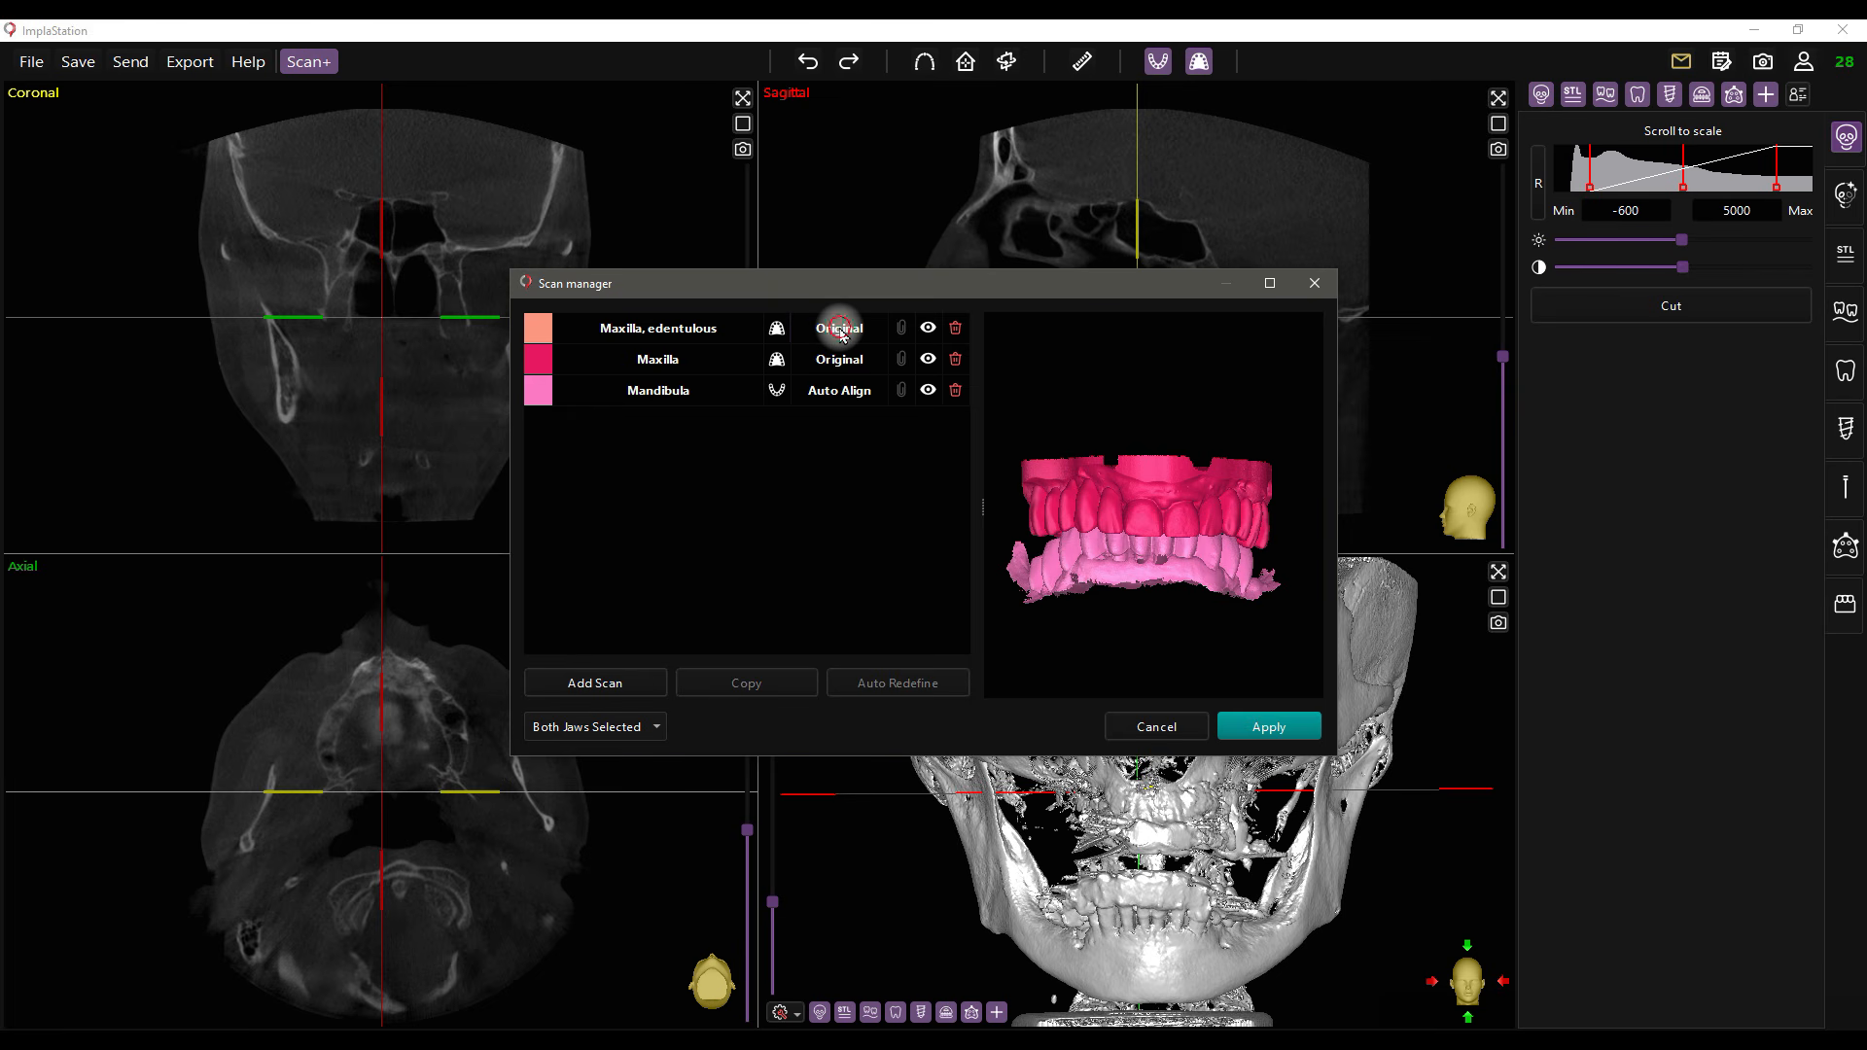
left_click(840, 330)
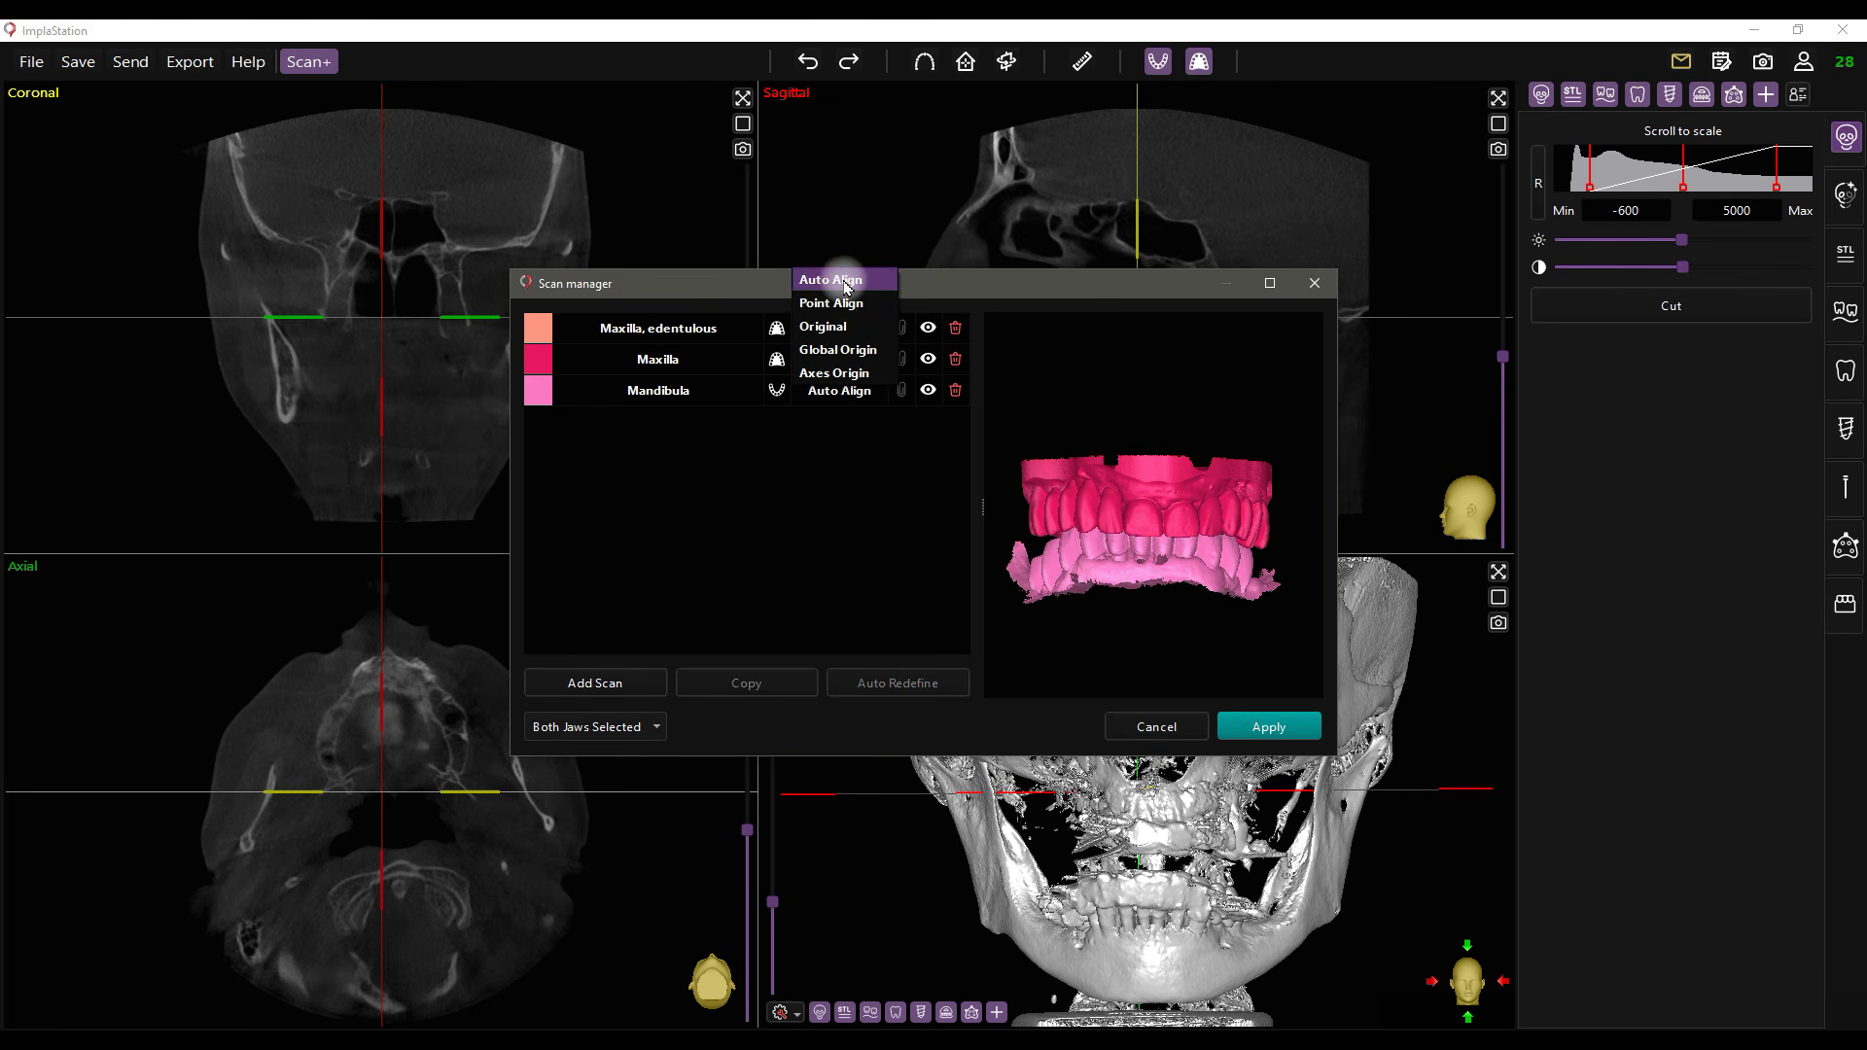
left_click(844, 282)
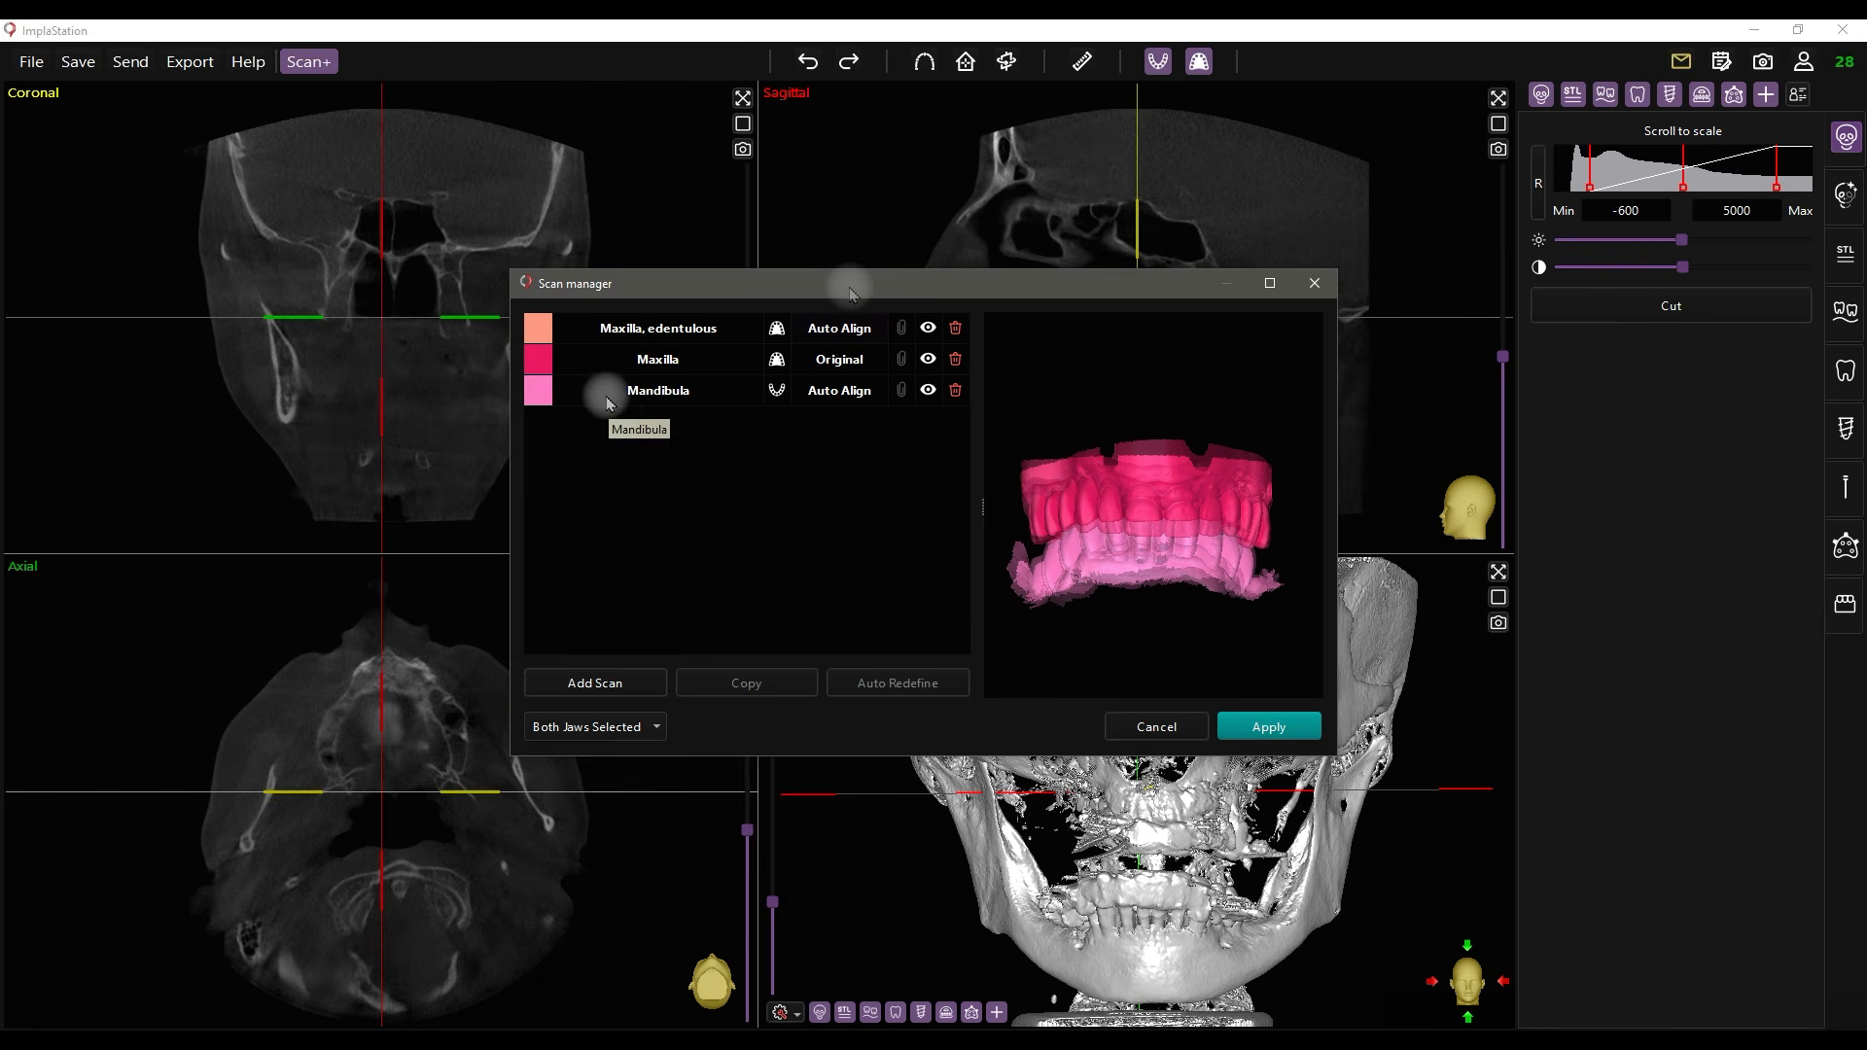
left_click(604, 722)
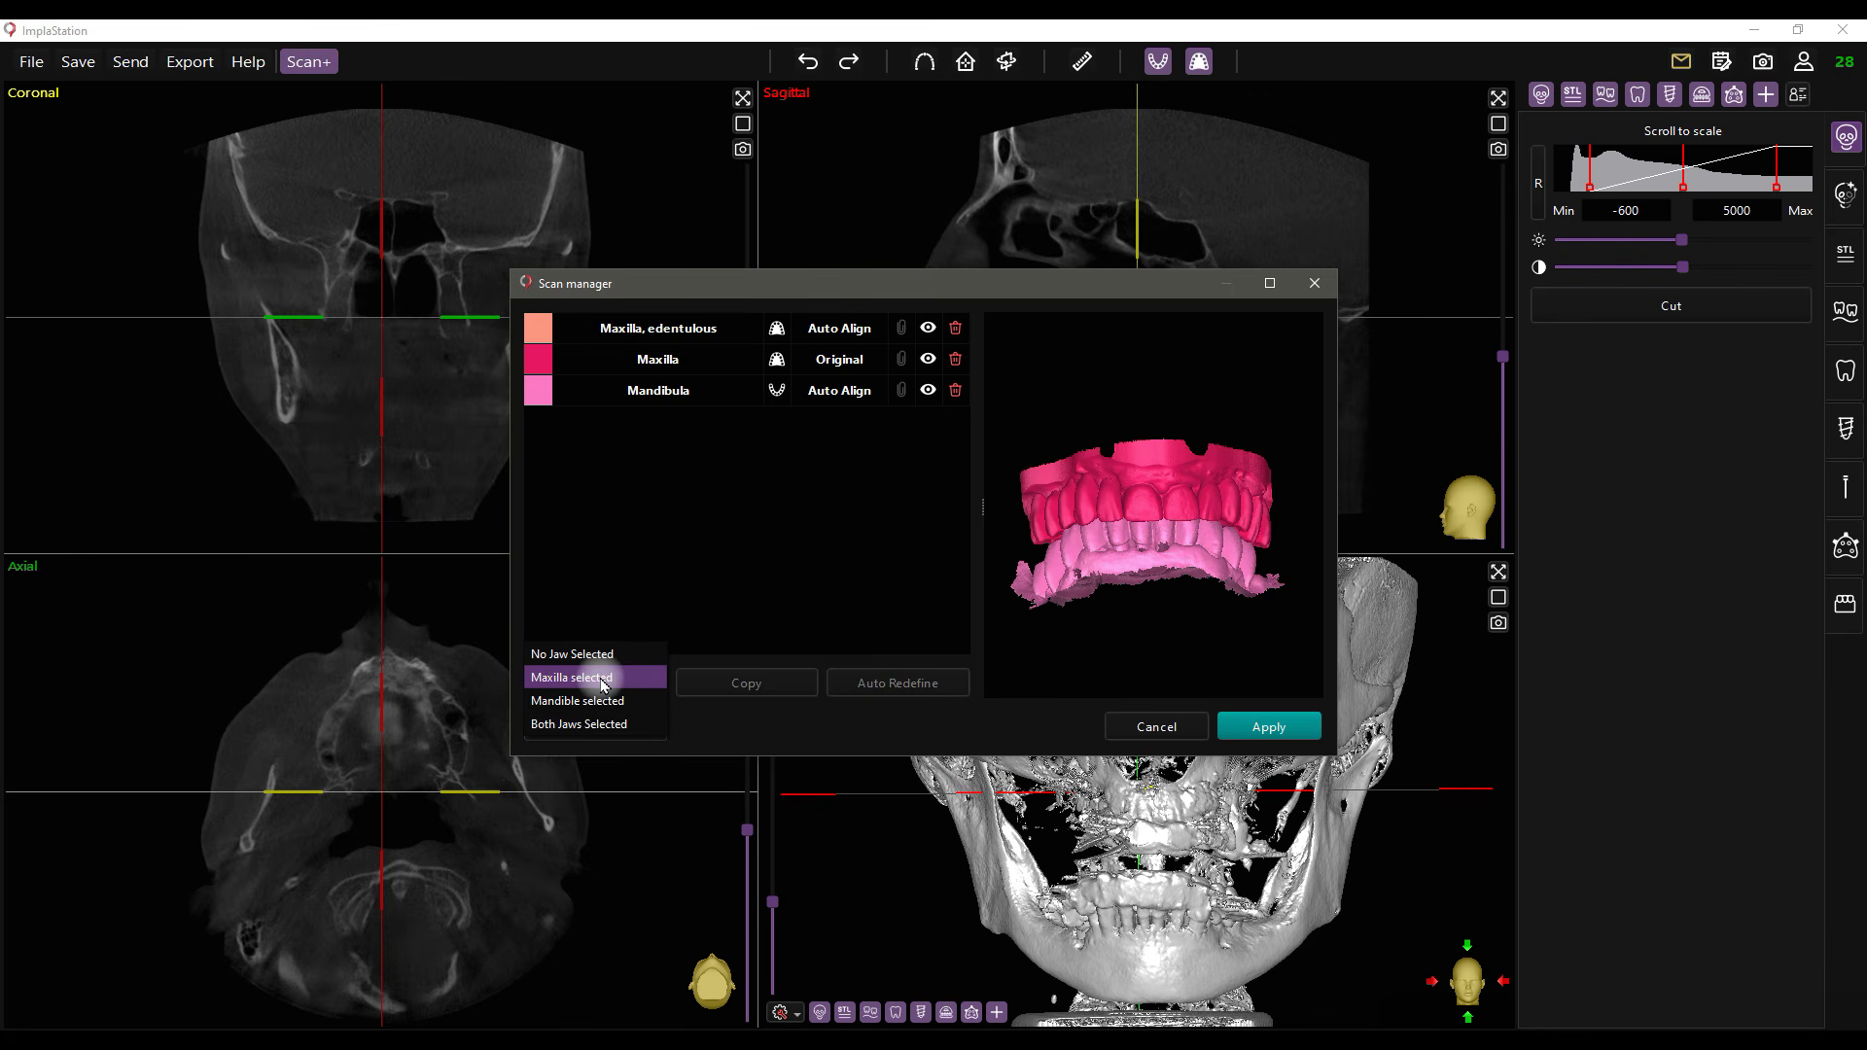
left_click(603, 678)
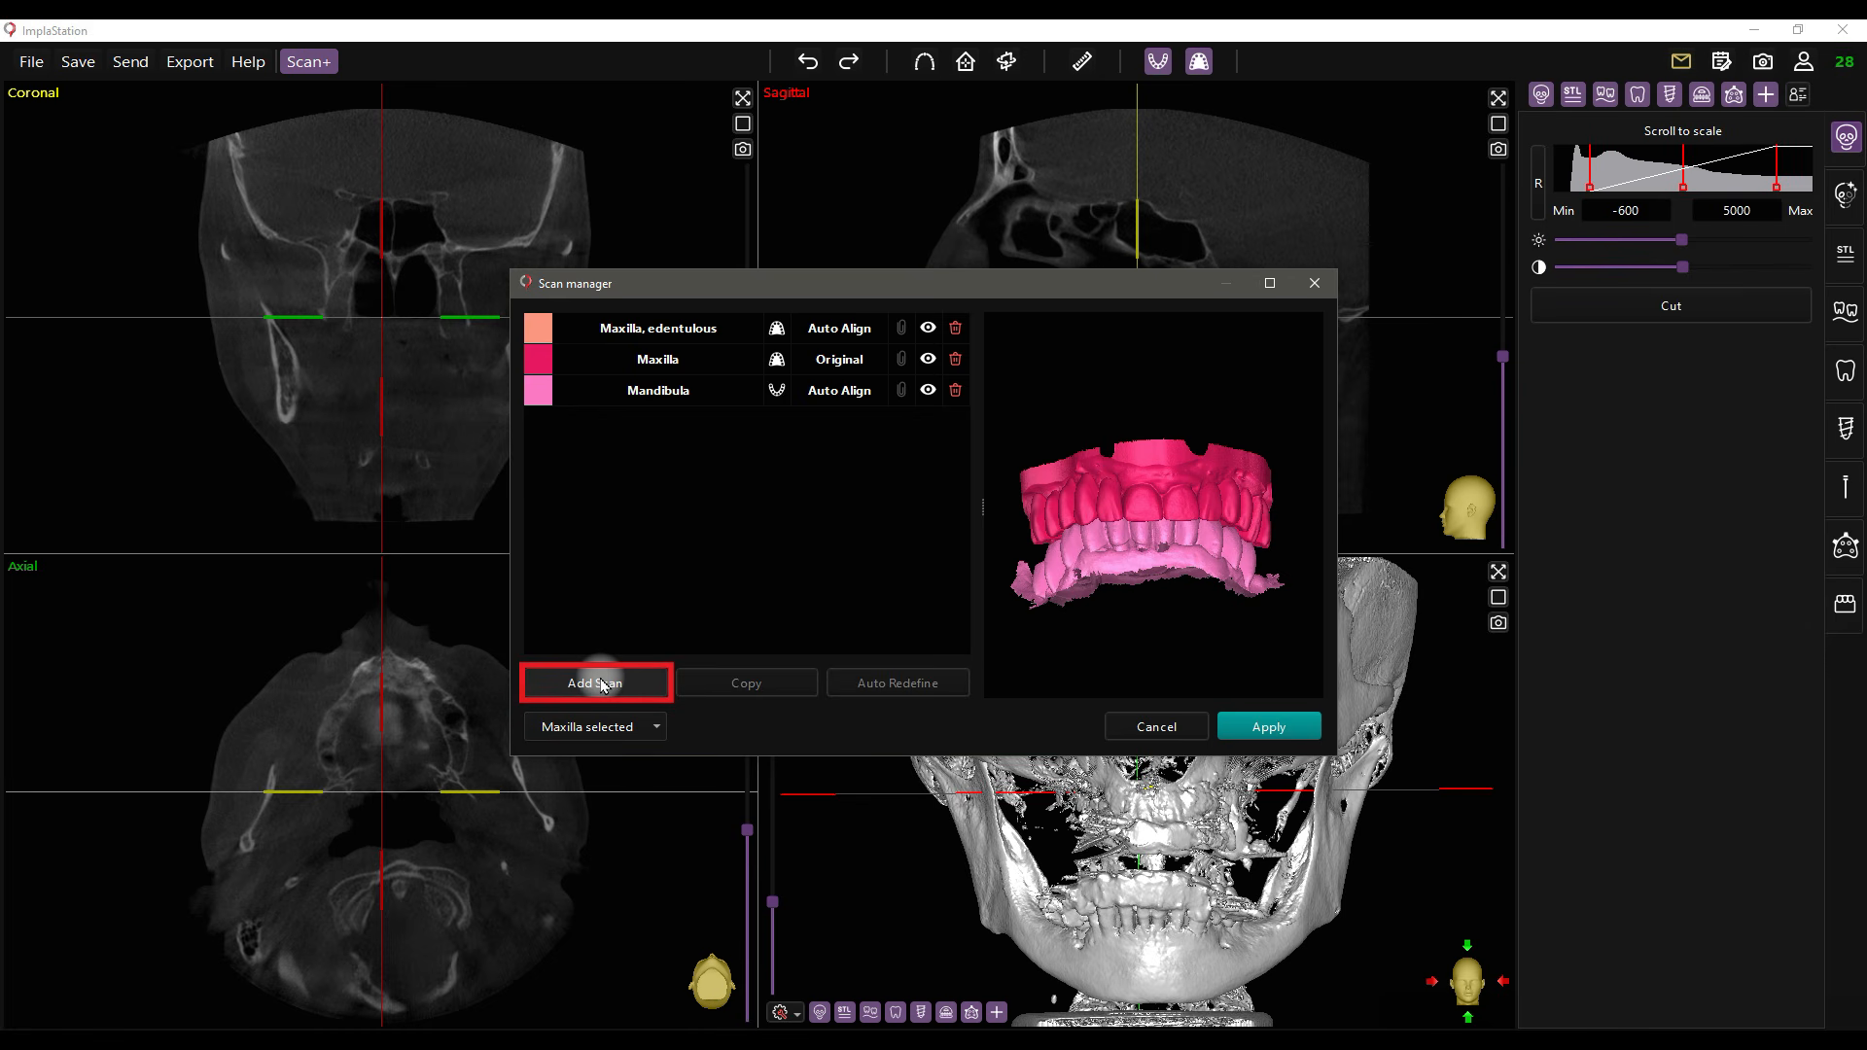
- Duplicate the Mandibula scan in the Scan manager
left_click(603, 684)
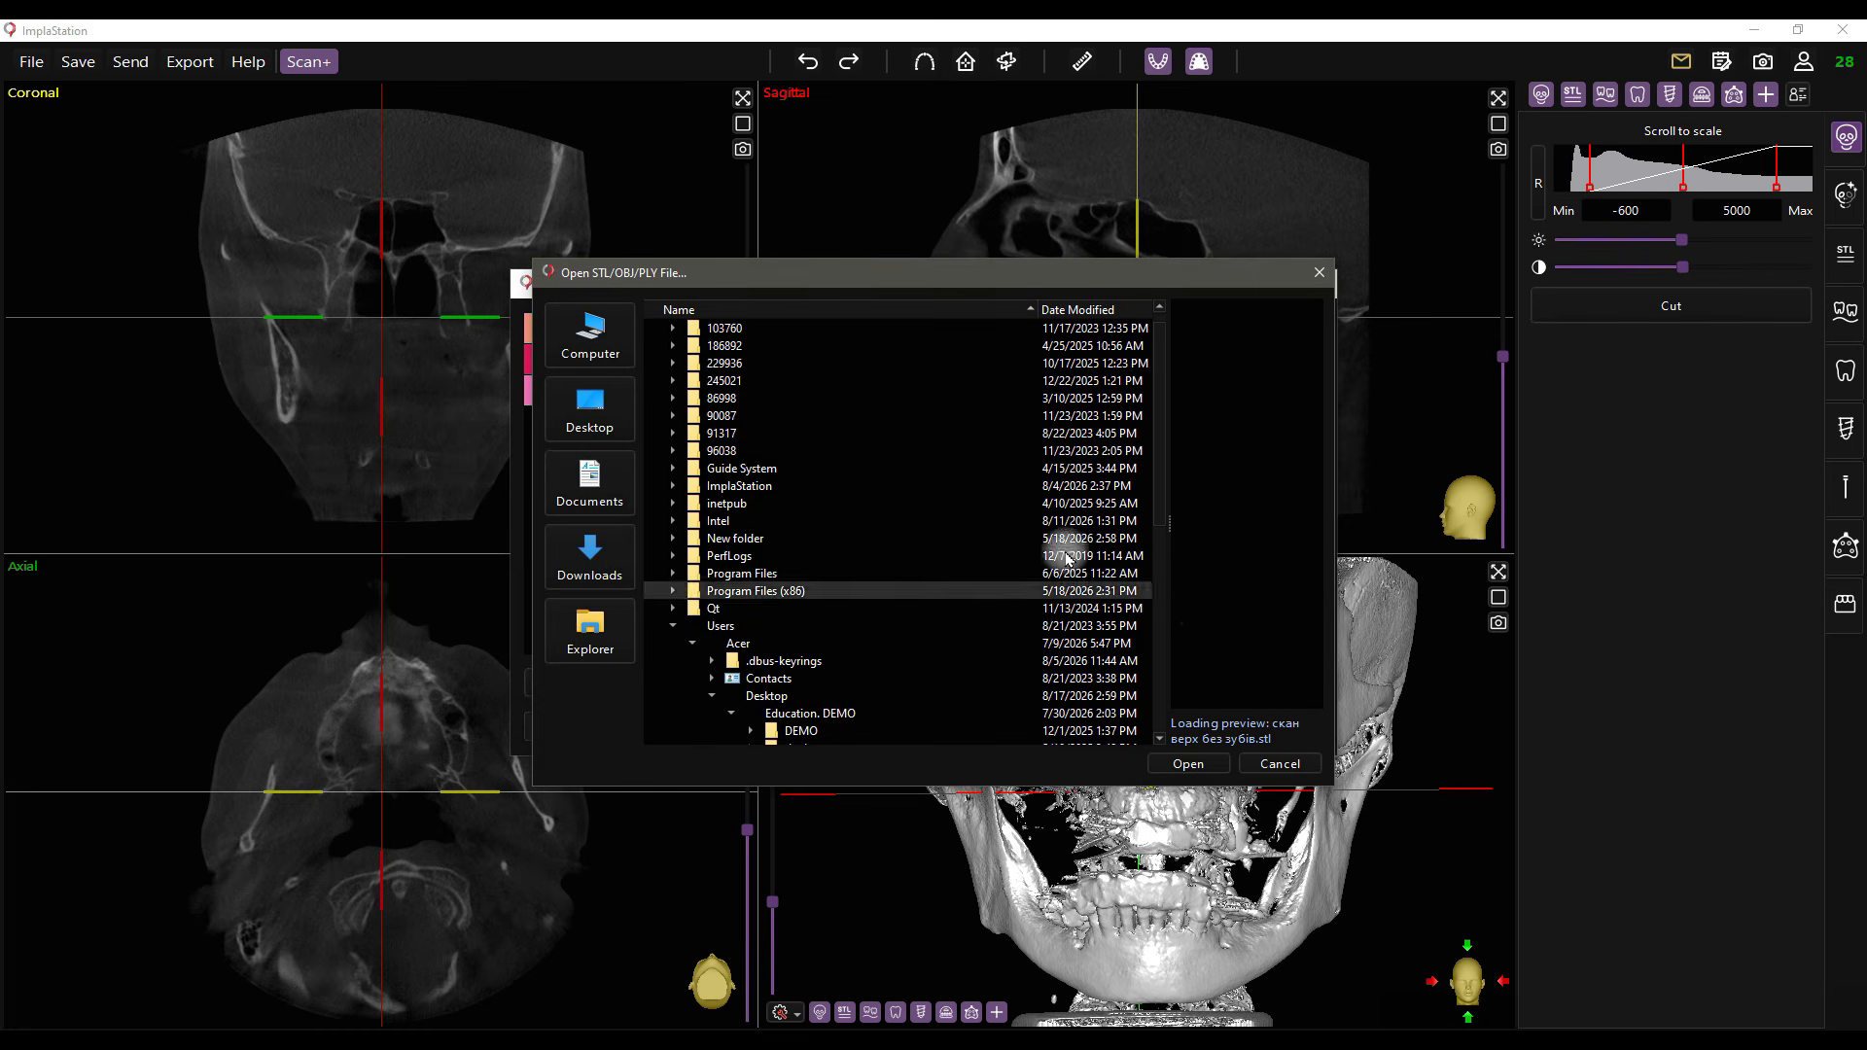
left_click(1255, 760)
left_click(687, 389)
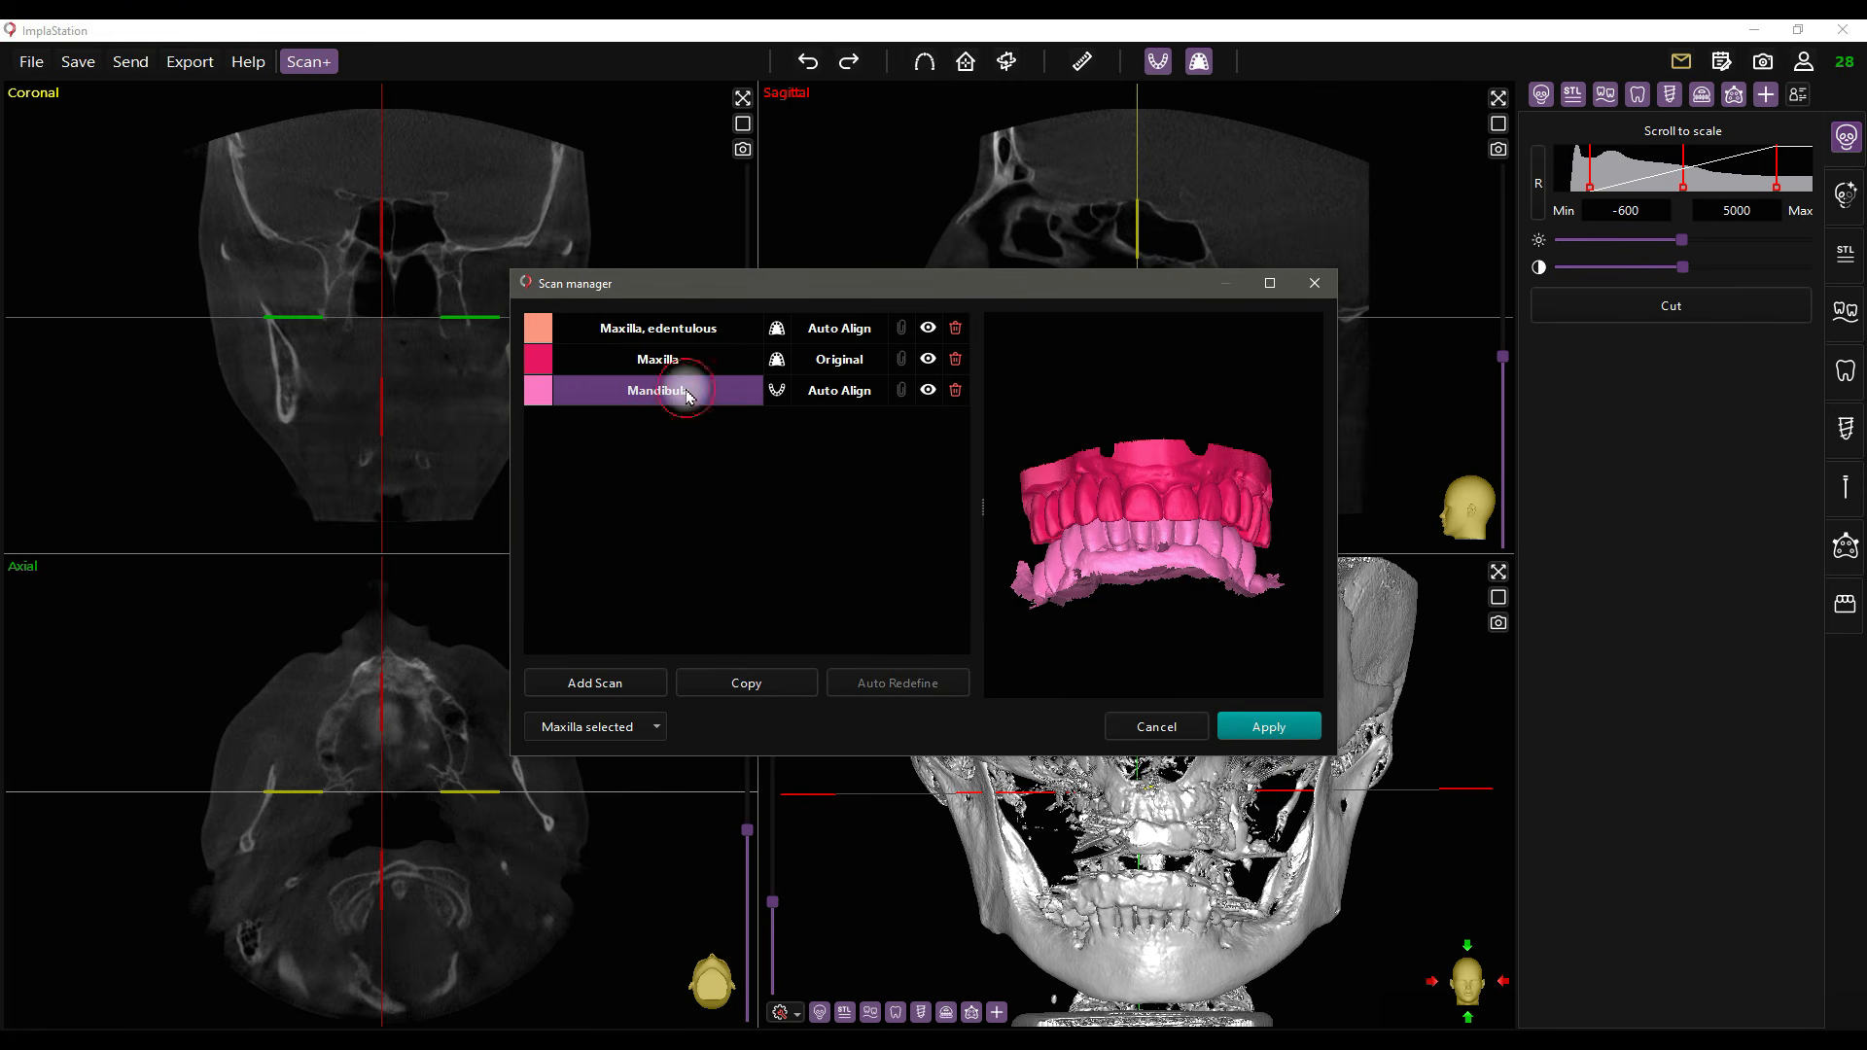
left_click(748, 686)
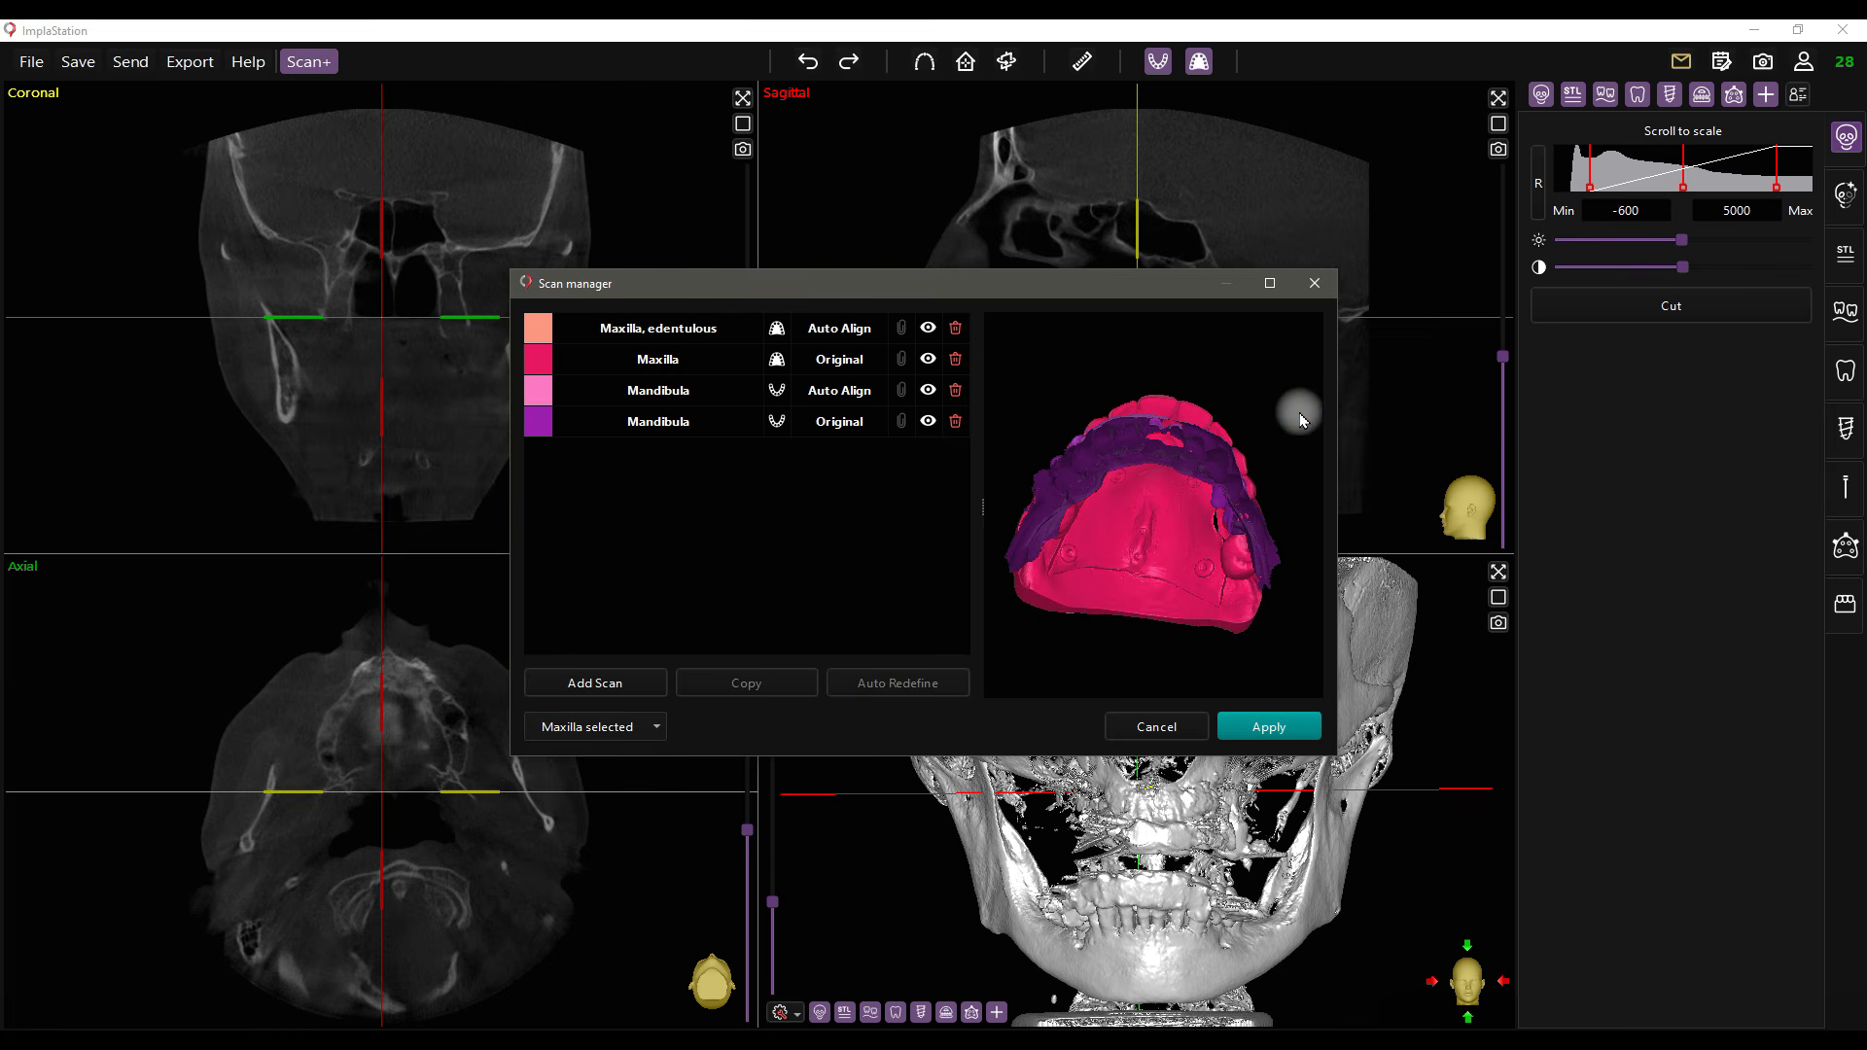
left_click_drag(1288, 367, 1268, 631)
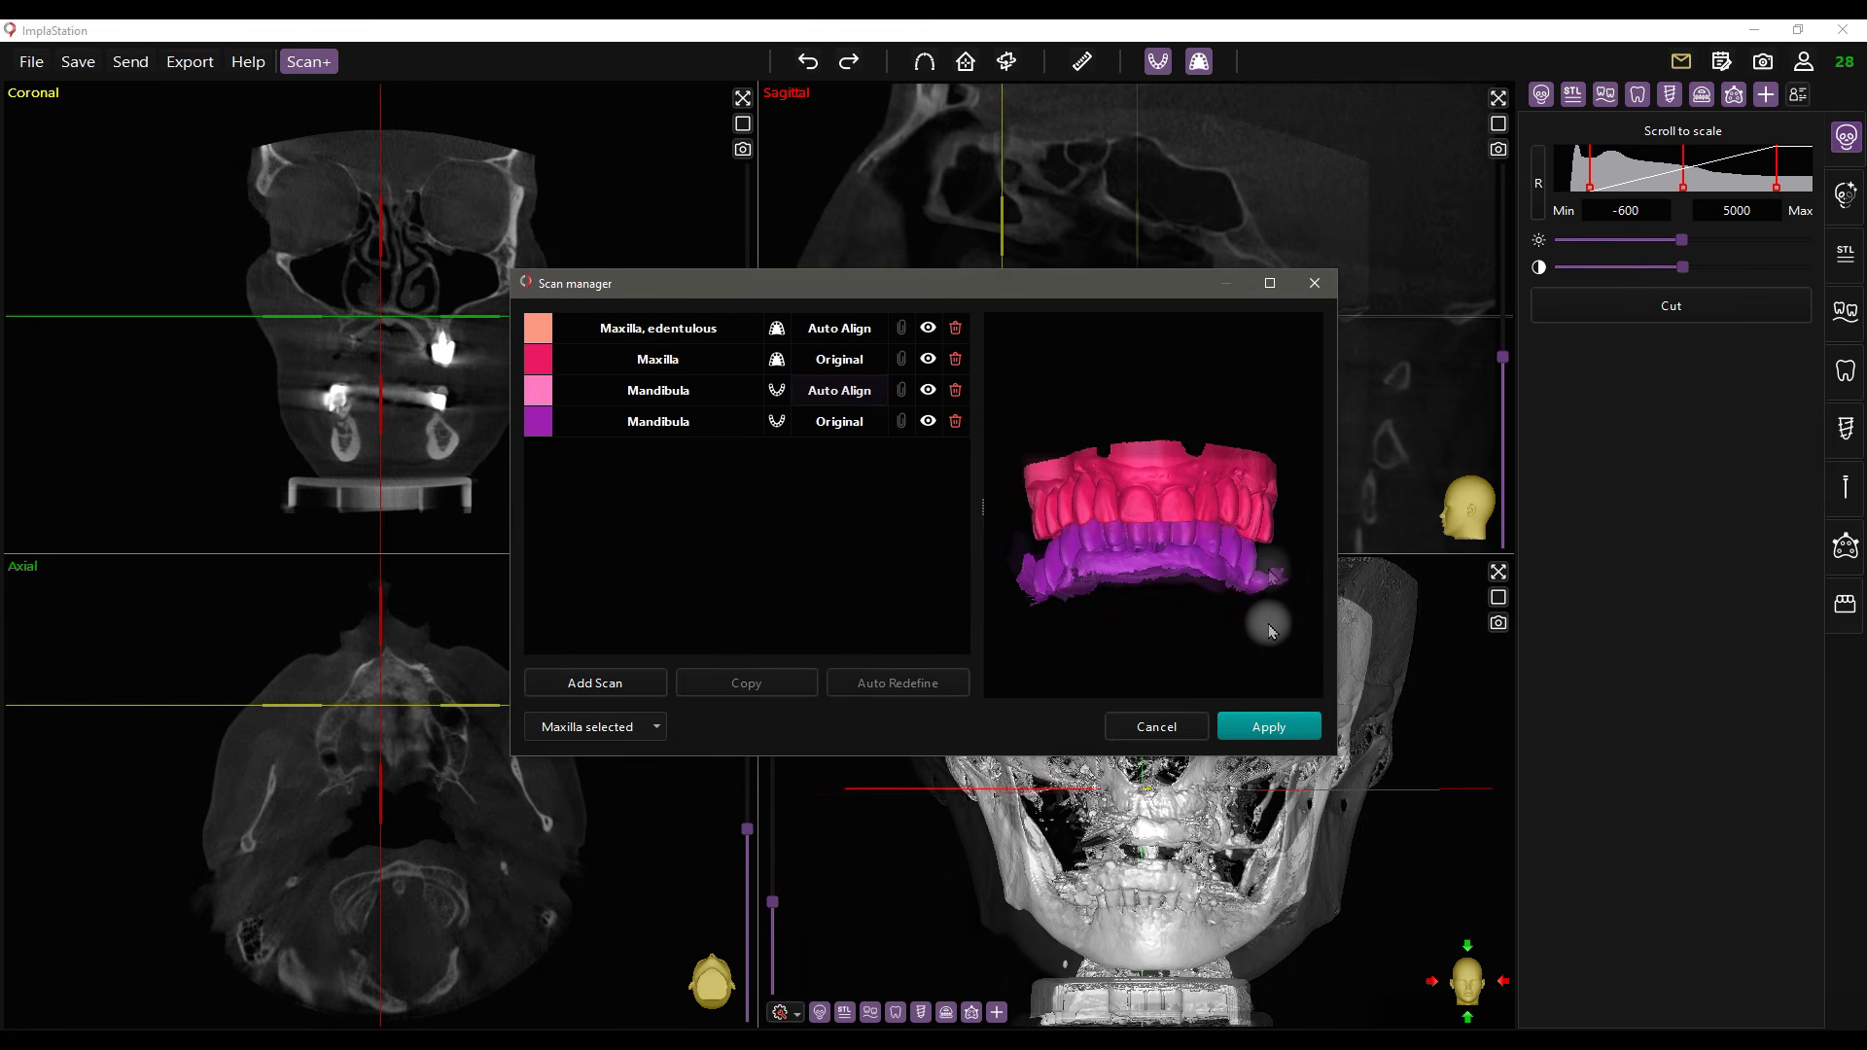
- Try linking the duplicate Mandibula scan to the Maxilla, edentulous scan
left_click(902, 331)
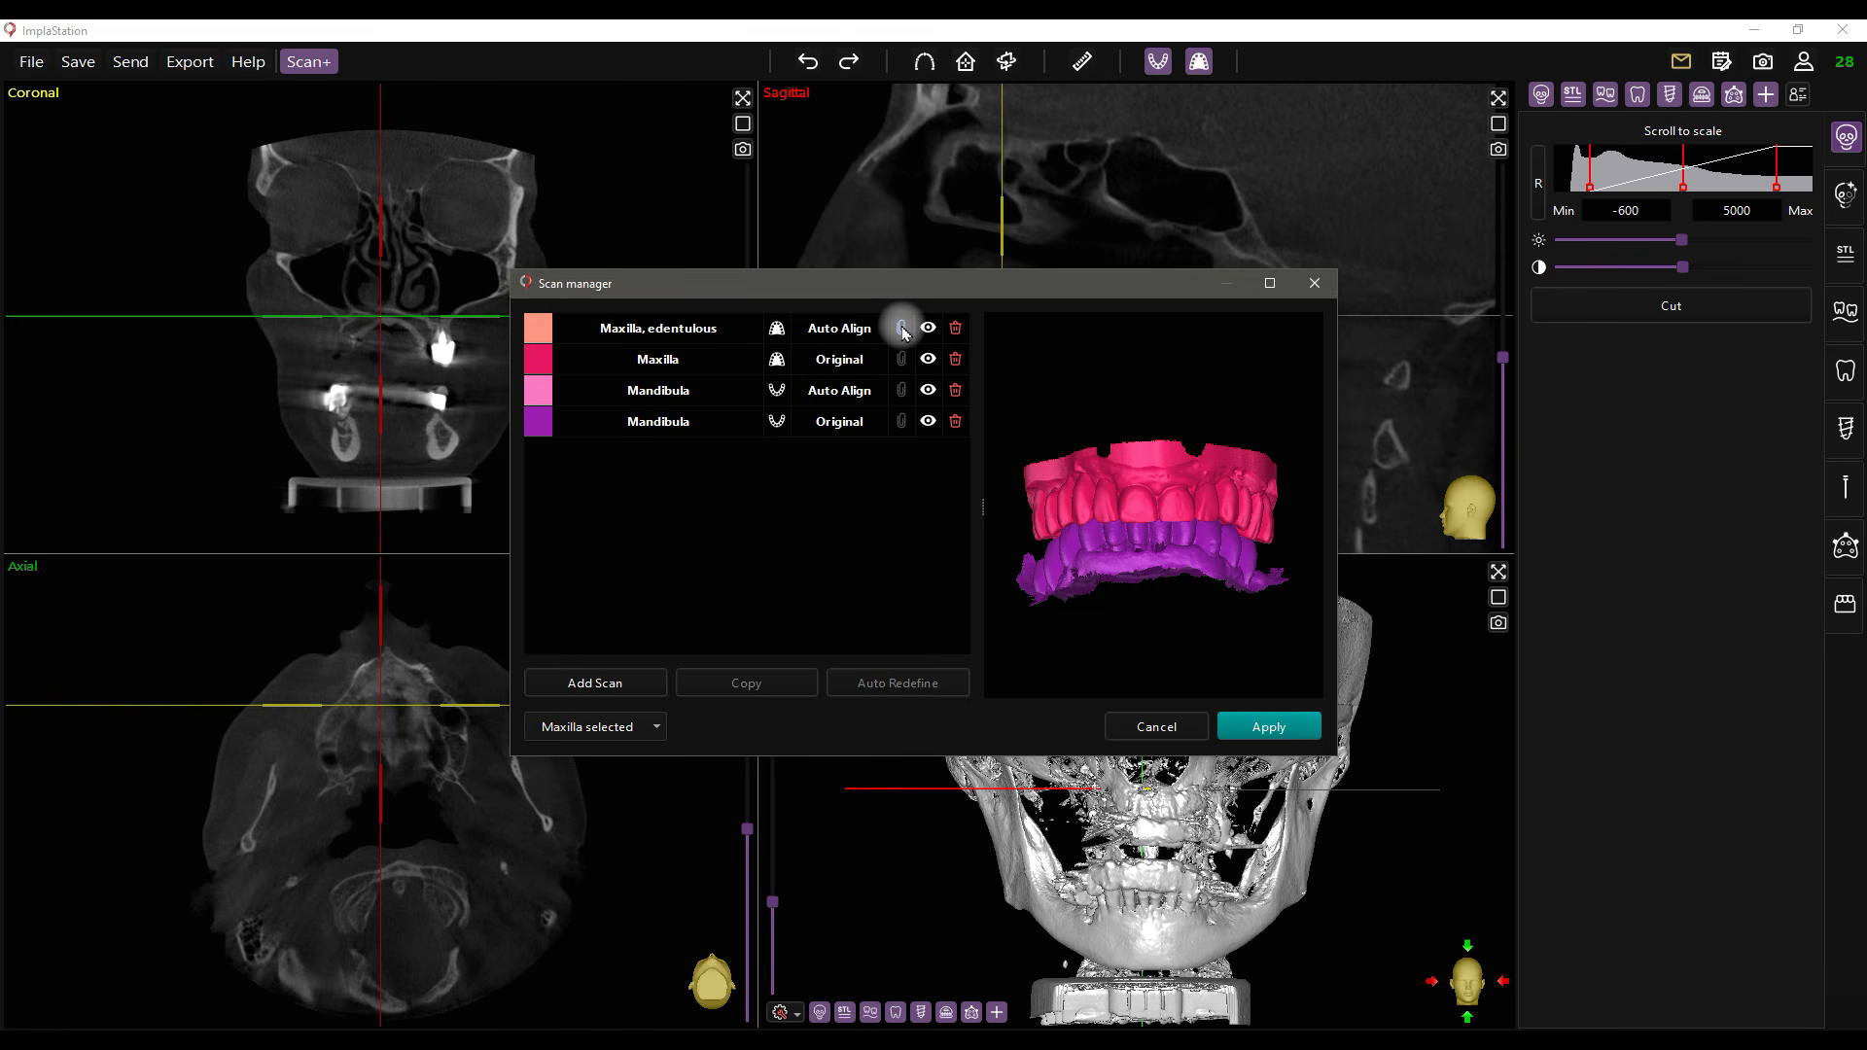
left_click(902, 424)
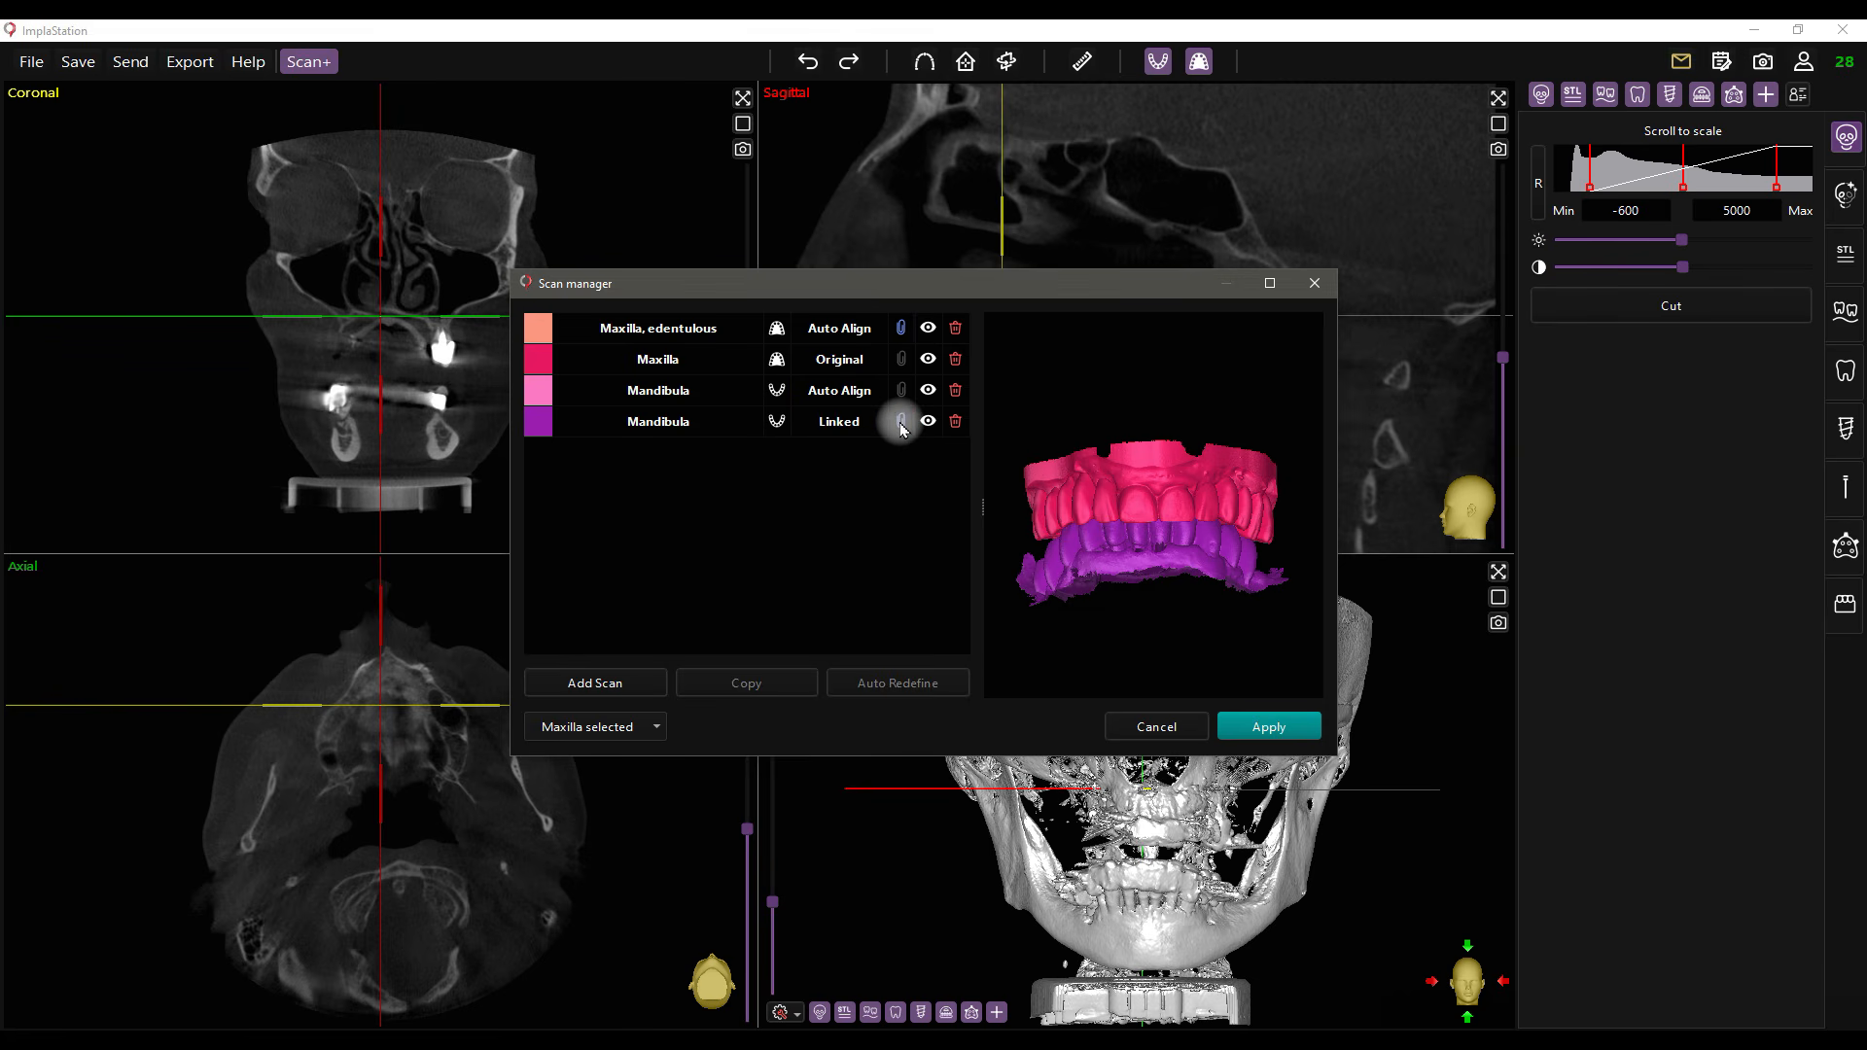
left_click(902, 425)
- Choose Both Jaws Selected and link the scans in pairs: Maxilla, edentulous with the purple Mandibula copy, and Maxilla with the original Mandibula
left_click(617, 726)
left_click(596, 773)
left_click(902, 328)
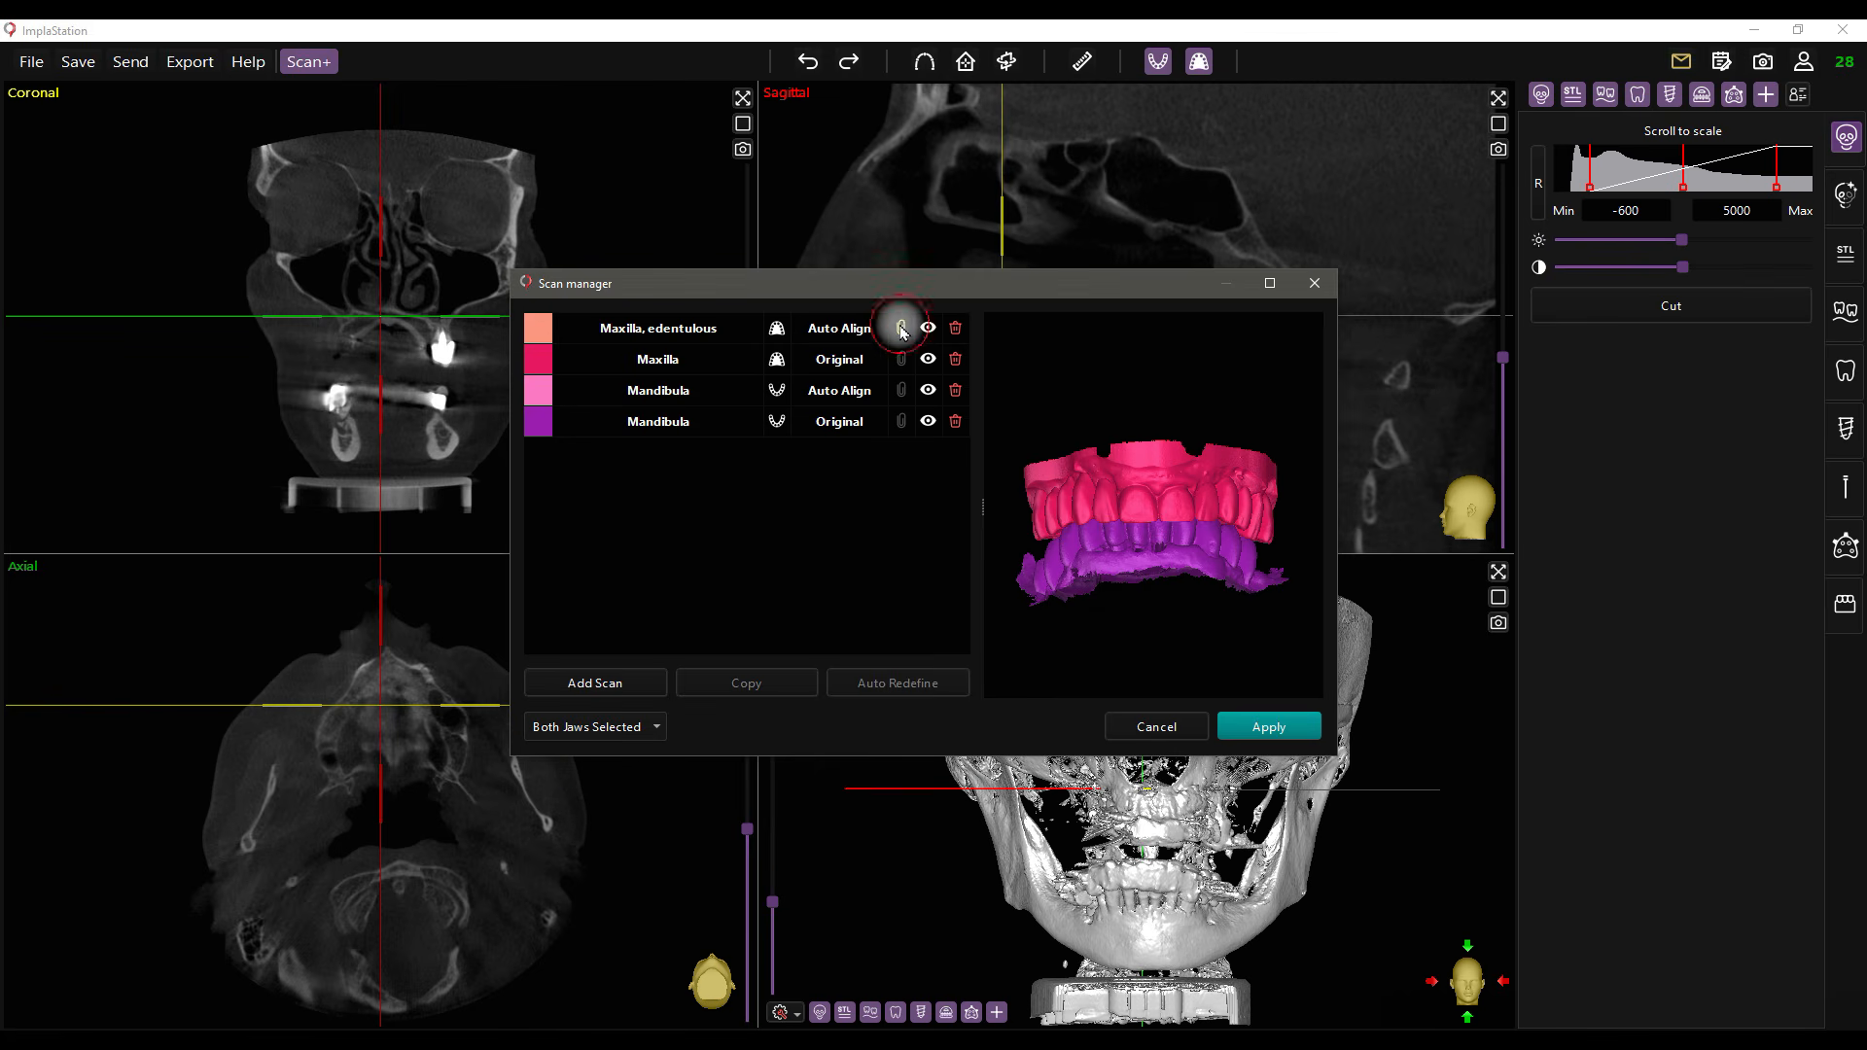
left_click(901, 425)
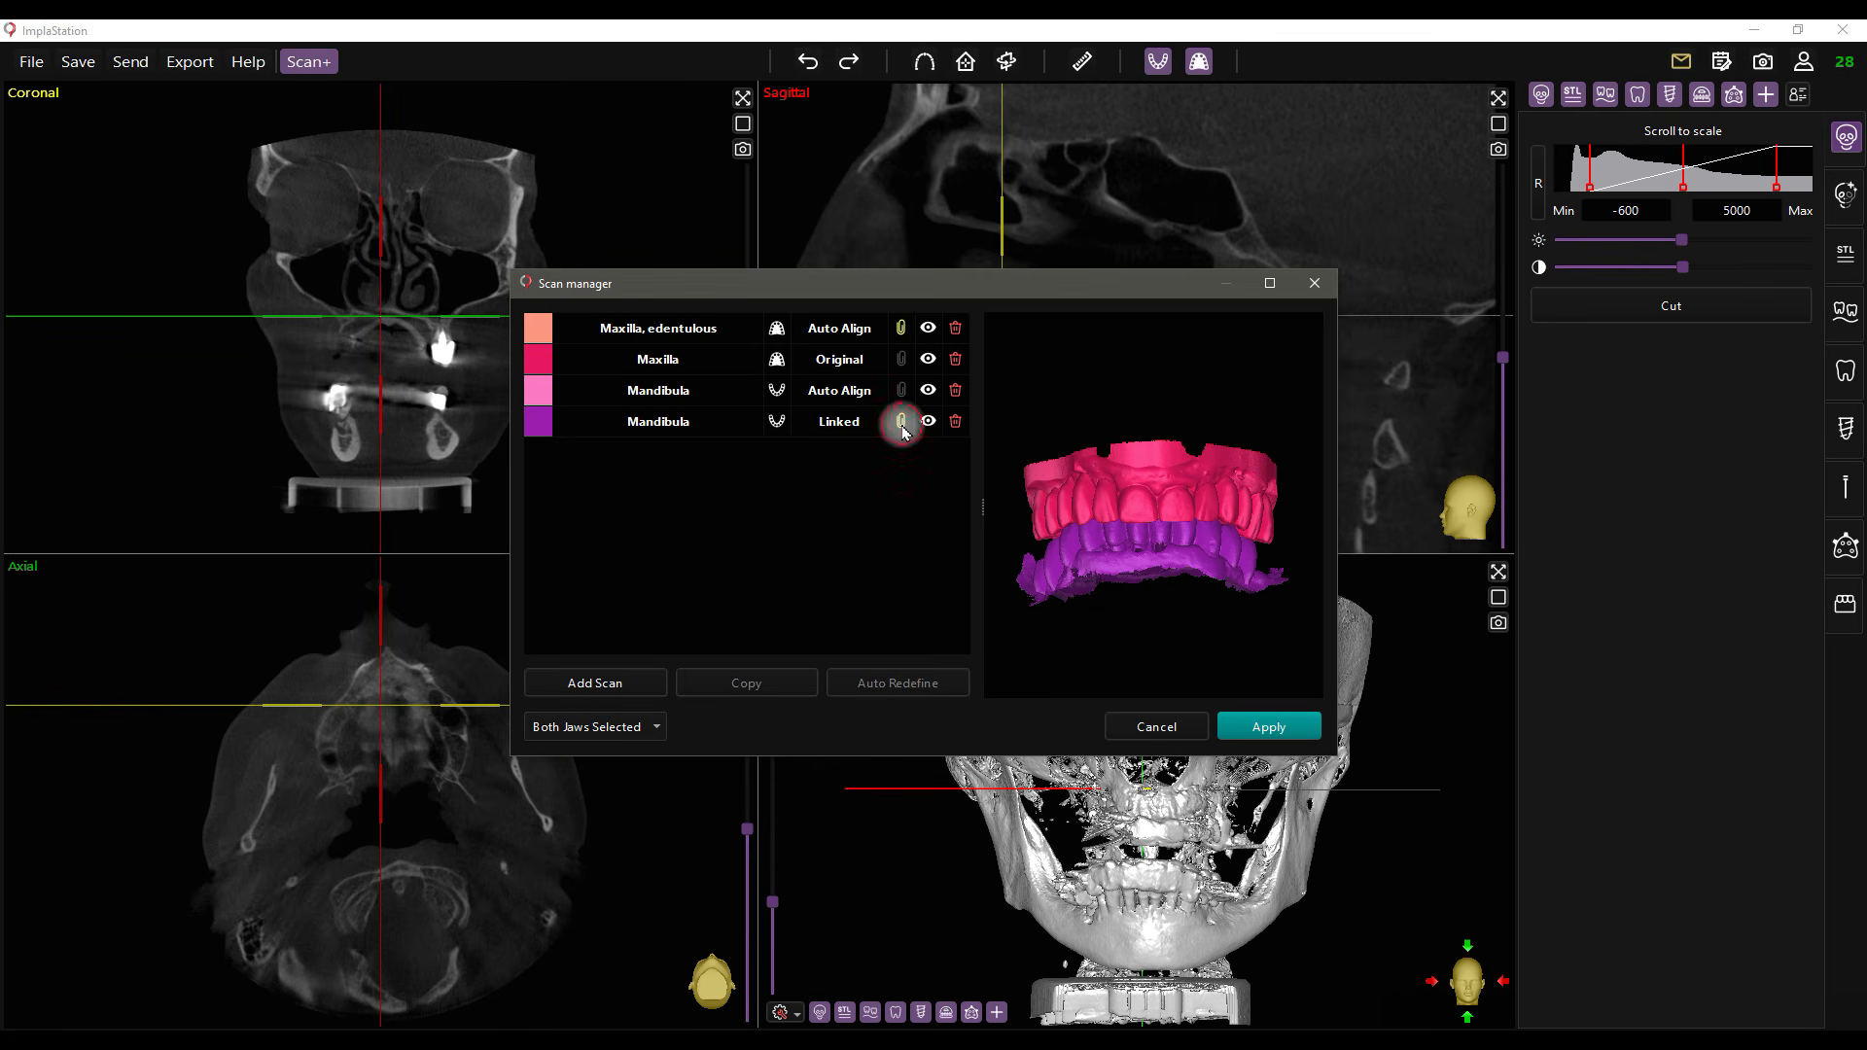
left_click(902, 359)
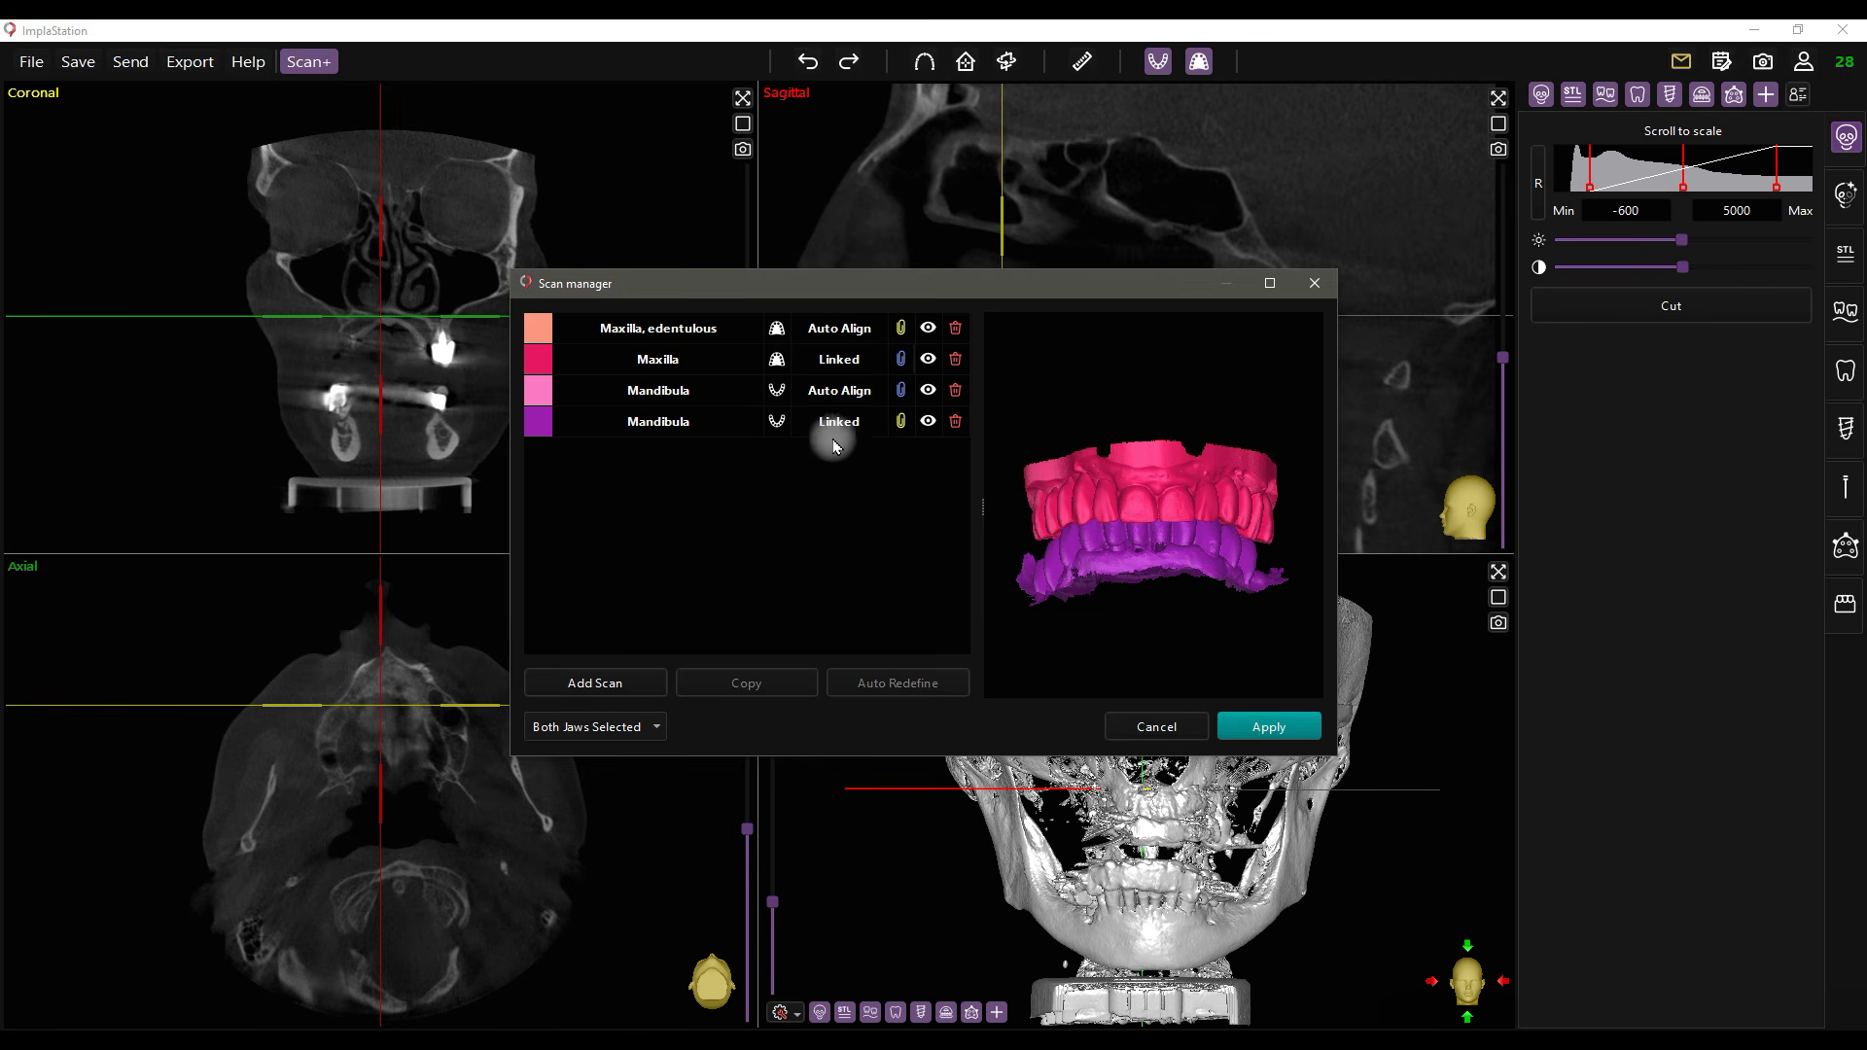
left_click(902, 390)
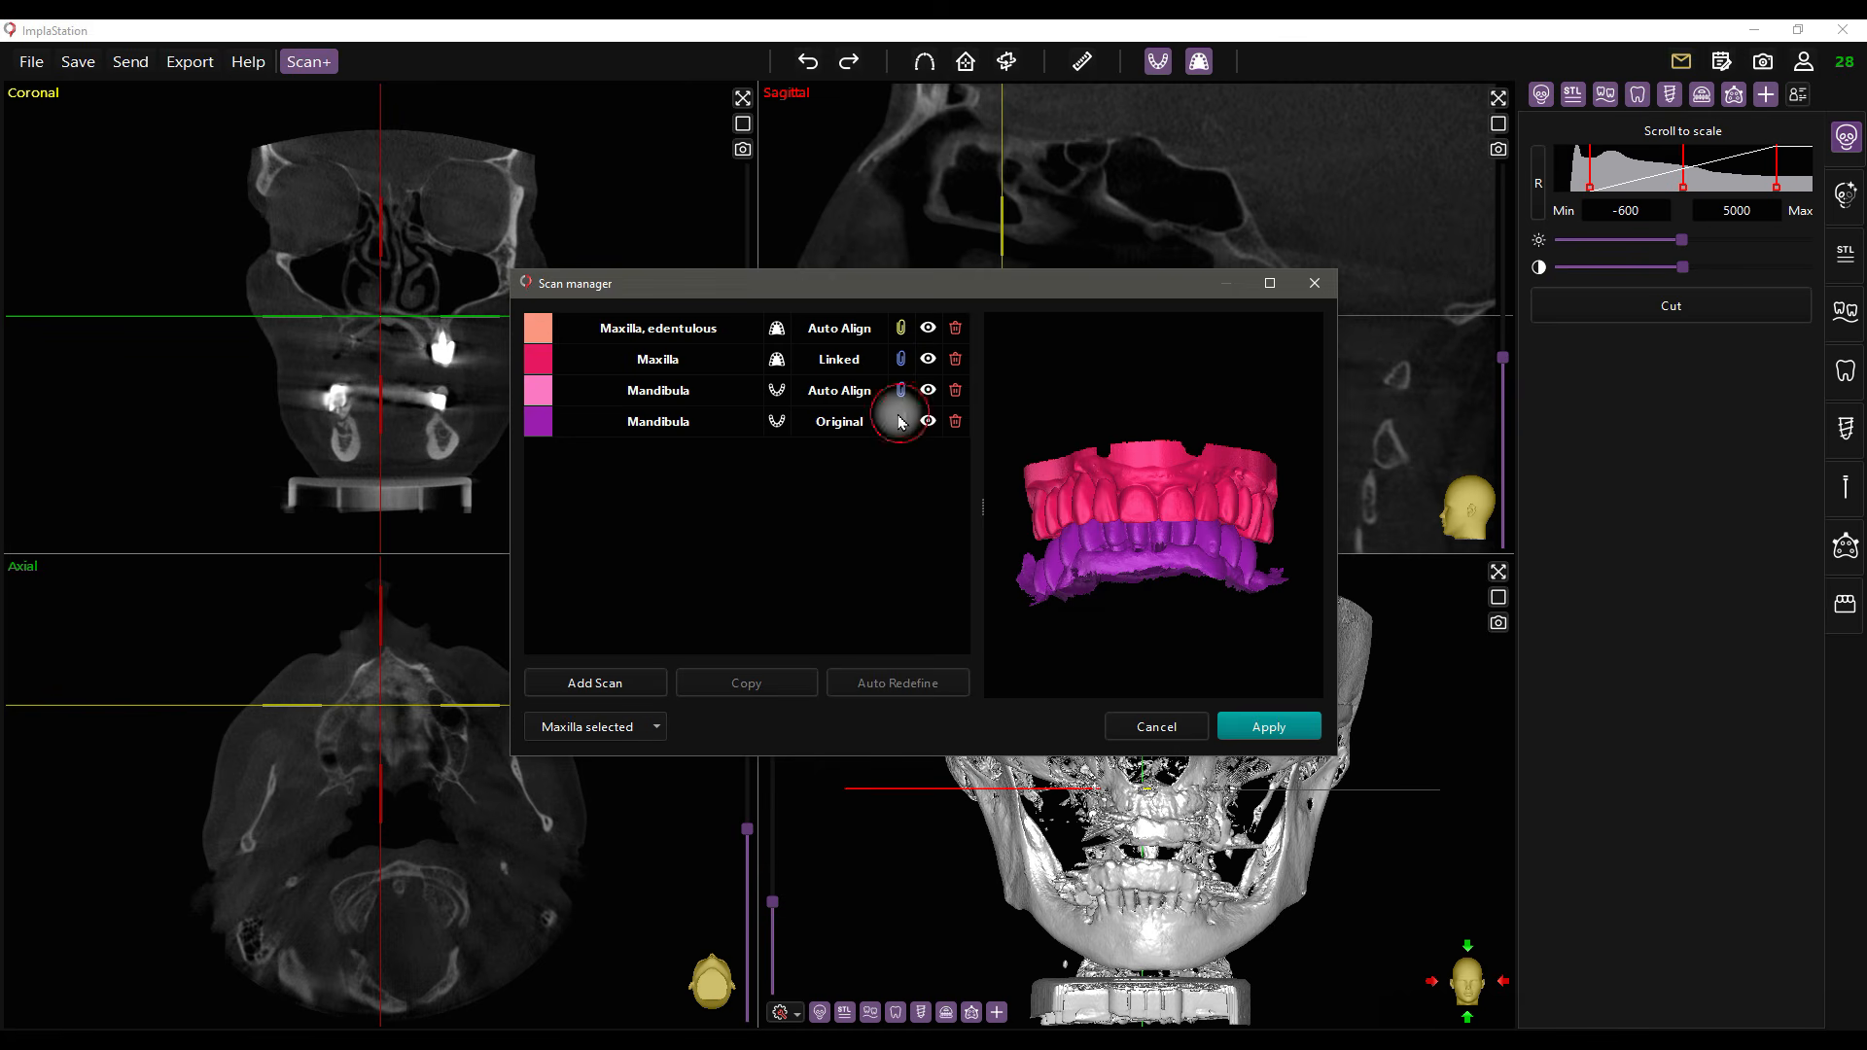
- Delete the Maxilla scan and the purple Mandibula copy, and apply the remaining scans to the project
left_click(955, 361)
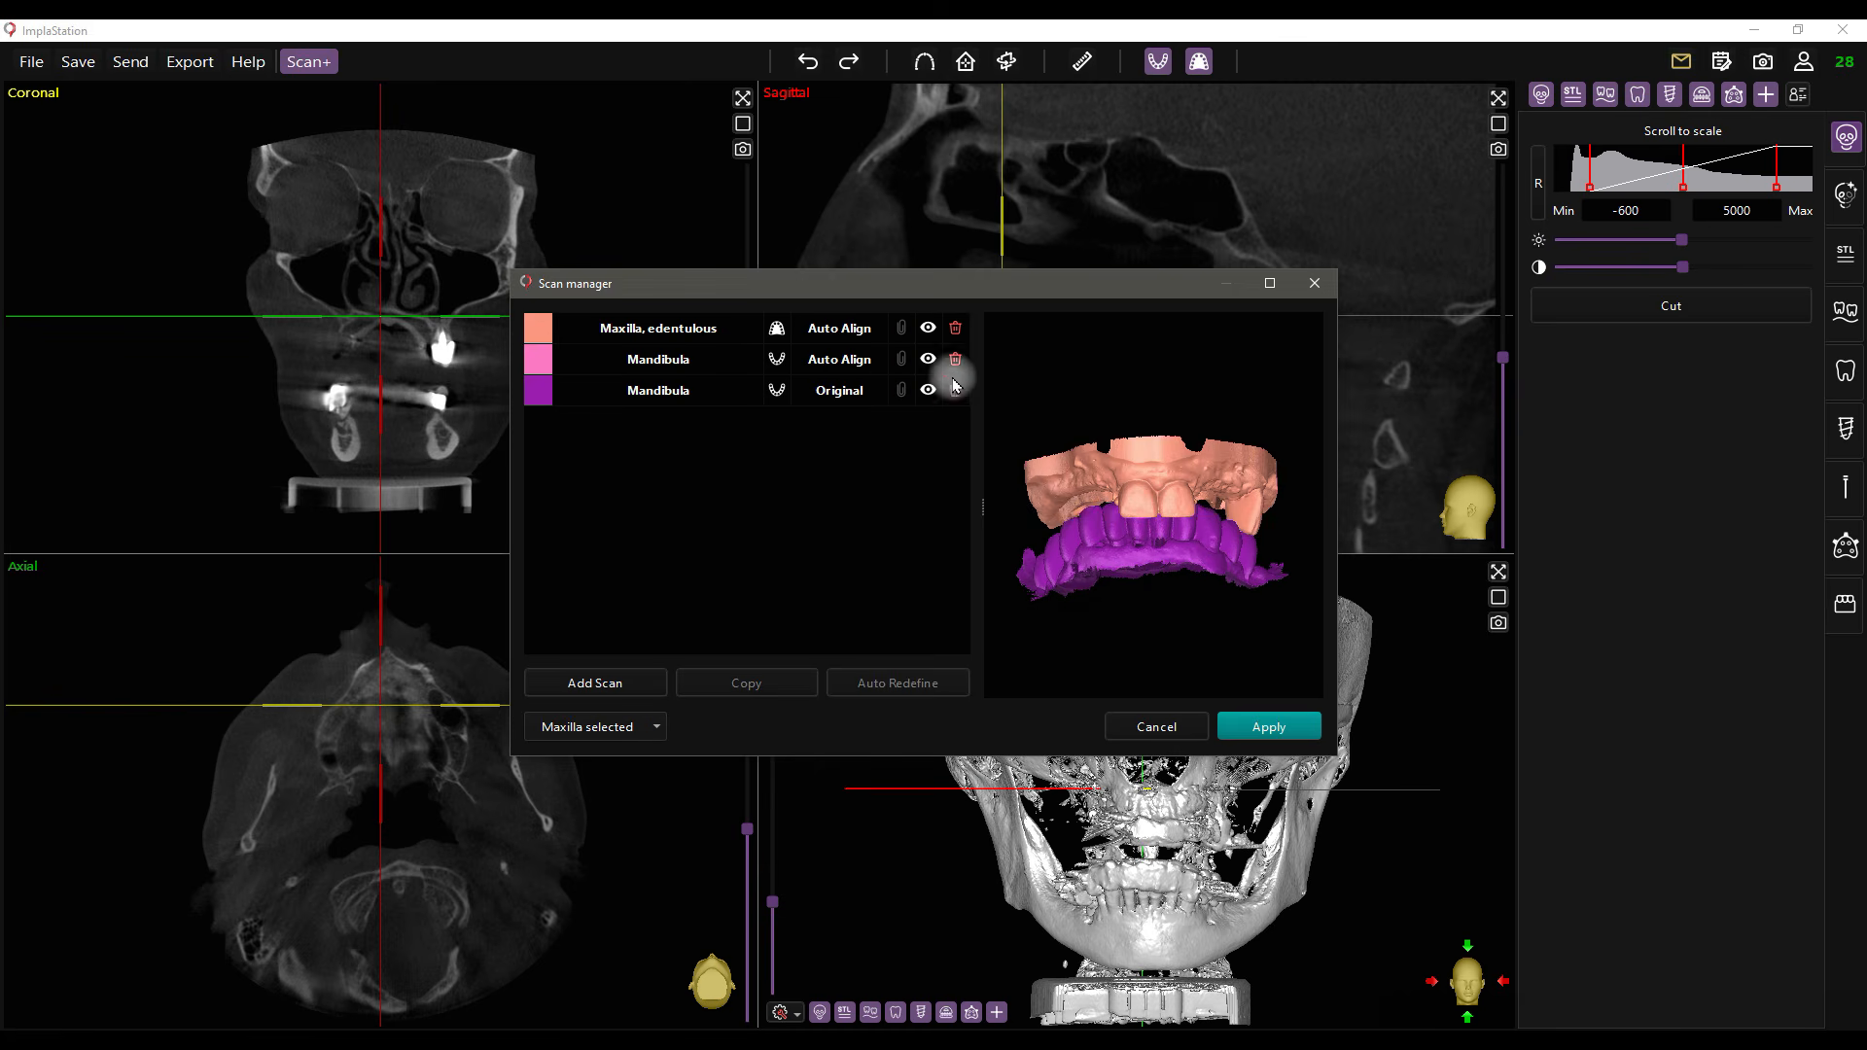
left_click(1269, 727)
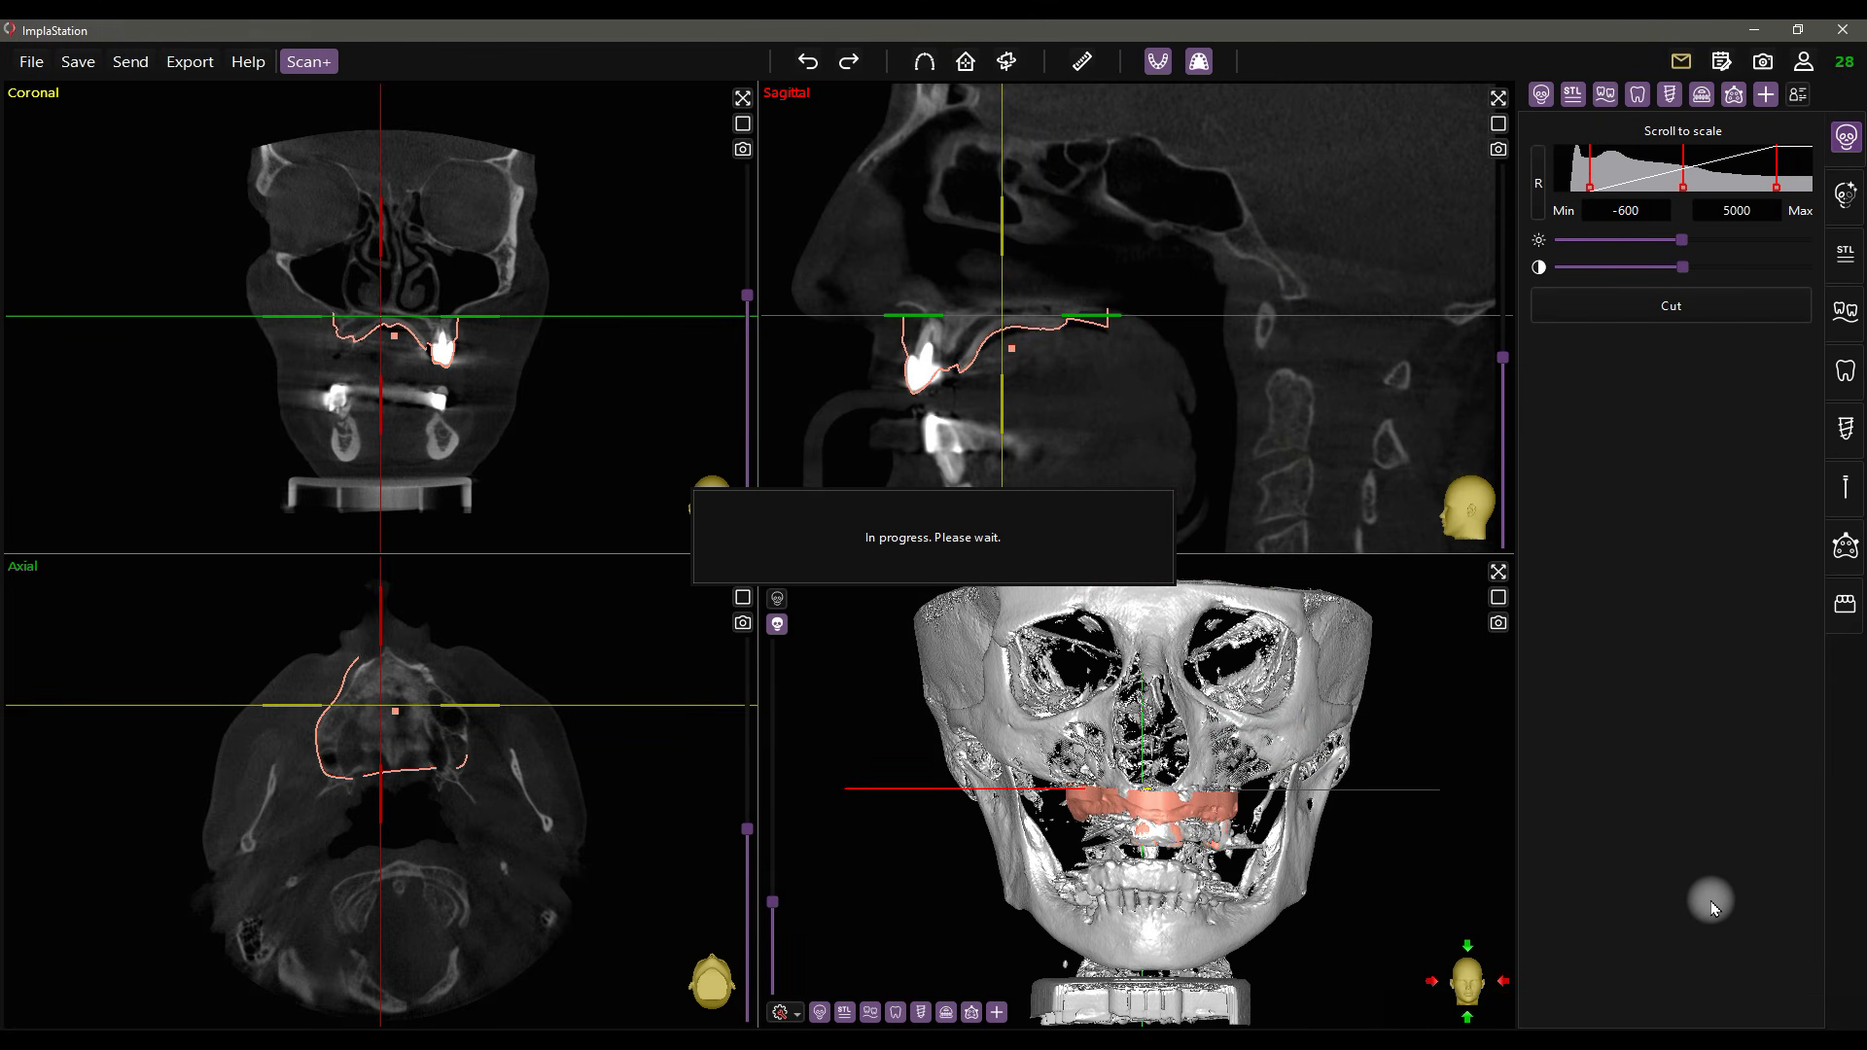
- Check the edentulous maxilla scan's outline against the CT slices and the volume, and confirm its alignment
right_click_drag(545, 399, 499, 43)
right_click_drag(1160, 474, 1157, 377)
middle_click_drag(1157, 376, 1251, 283)
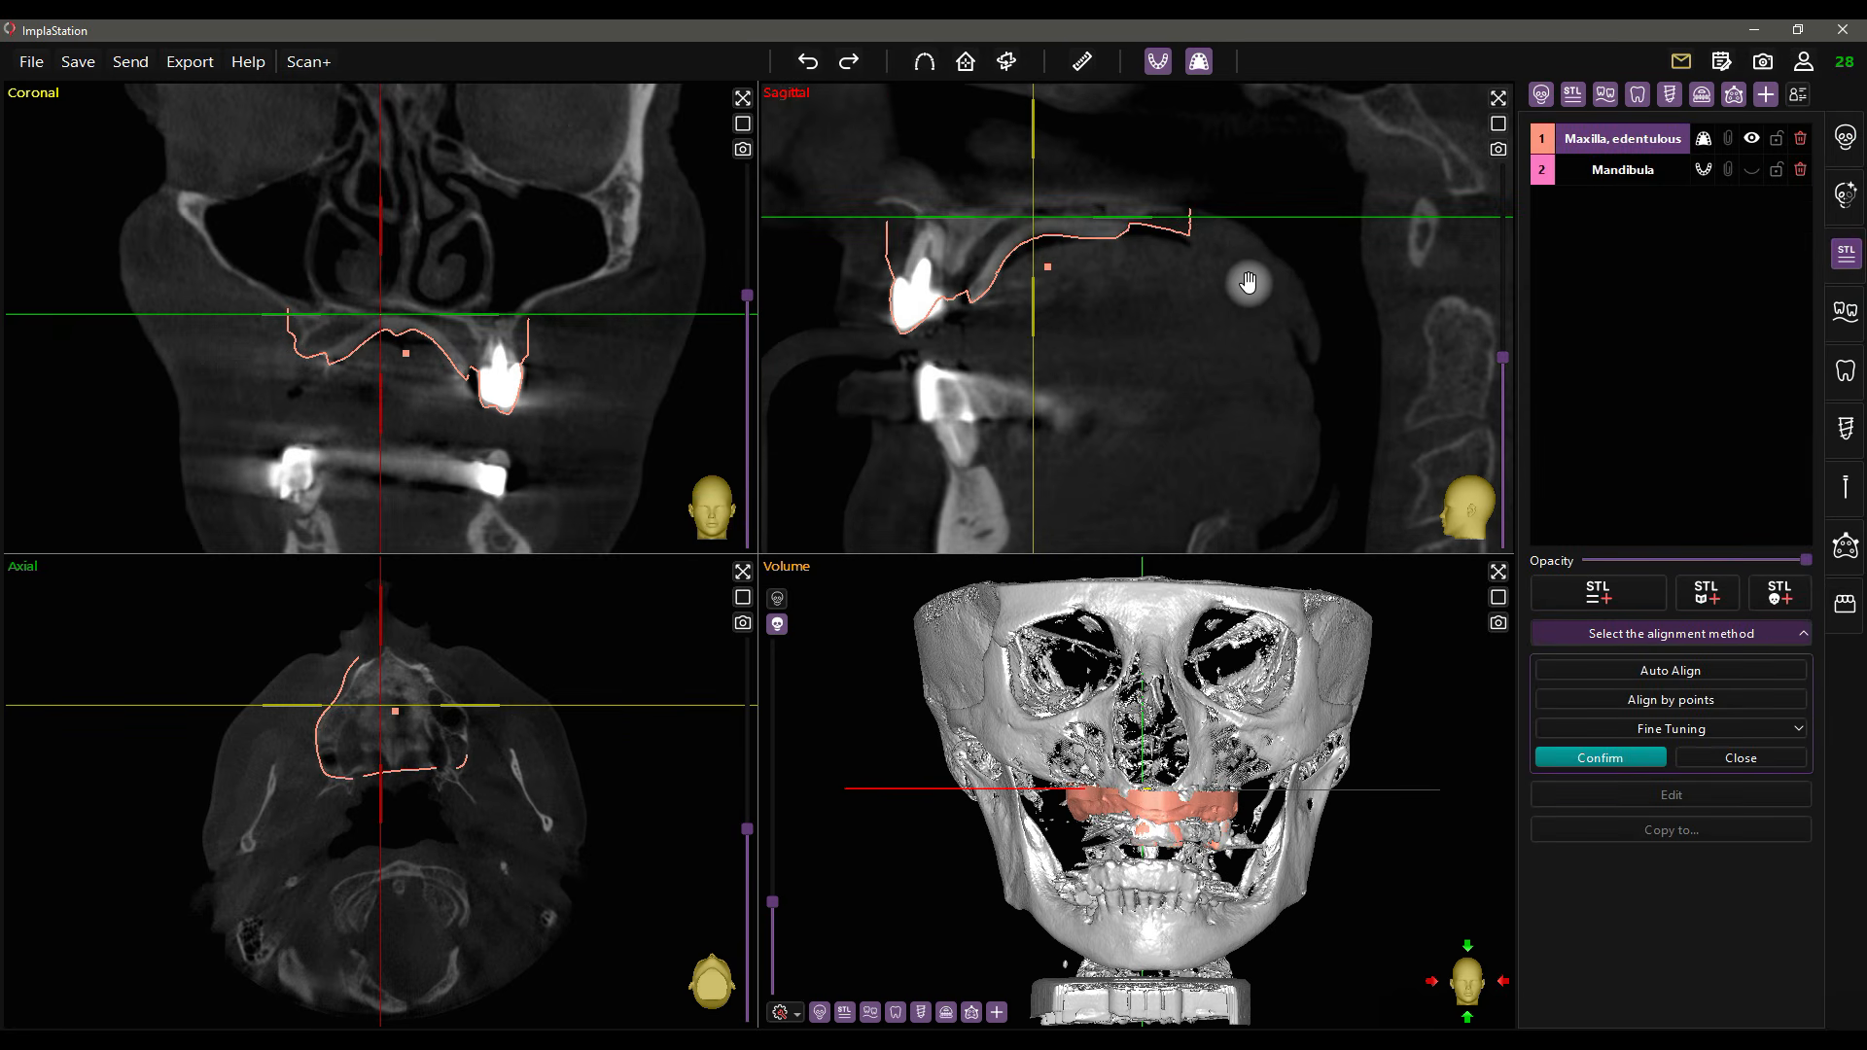
left_click_drag(1048, 270, 1048, 272)
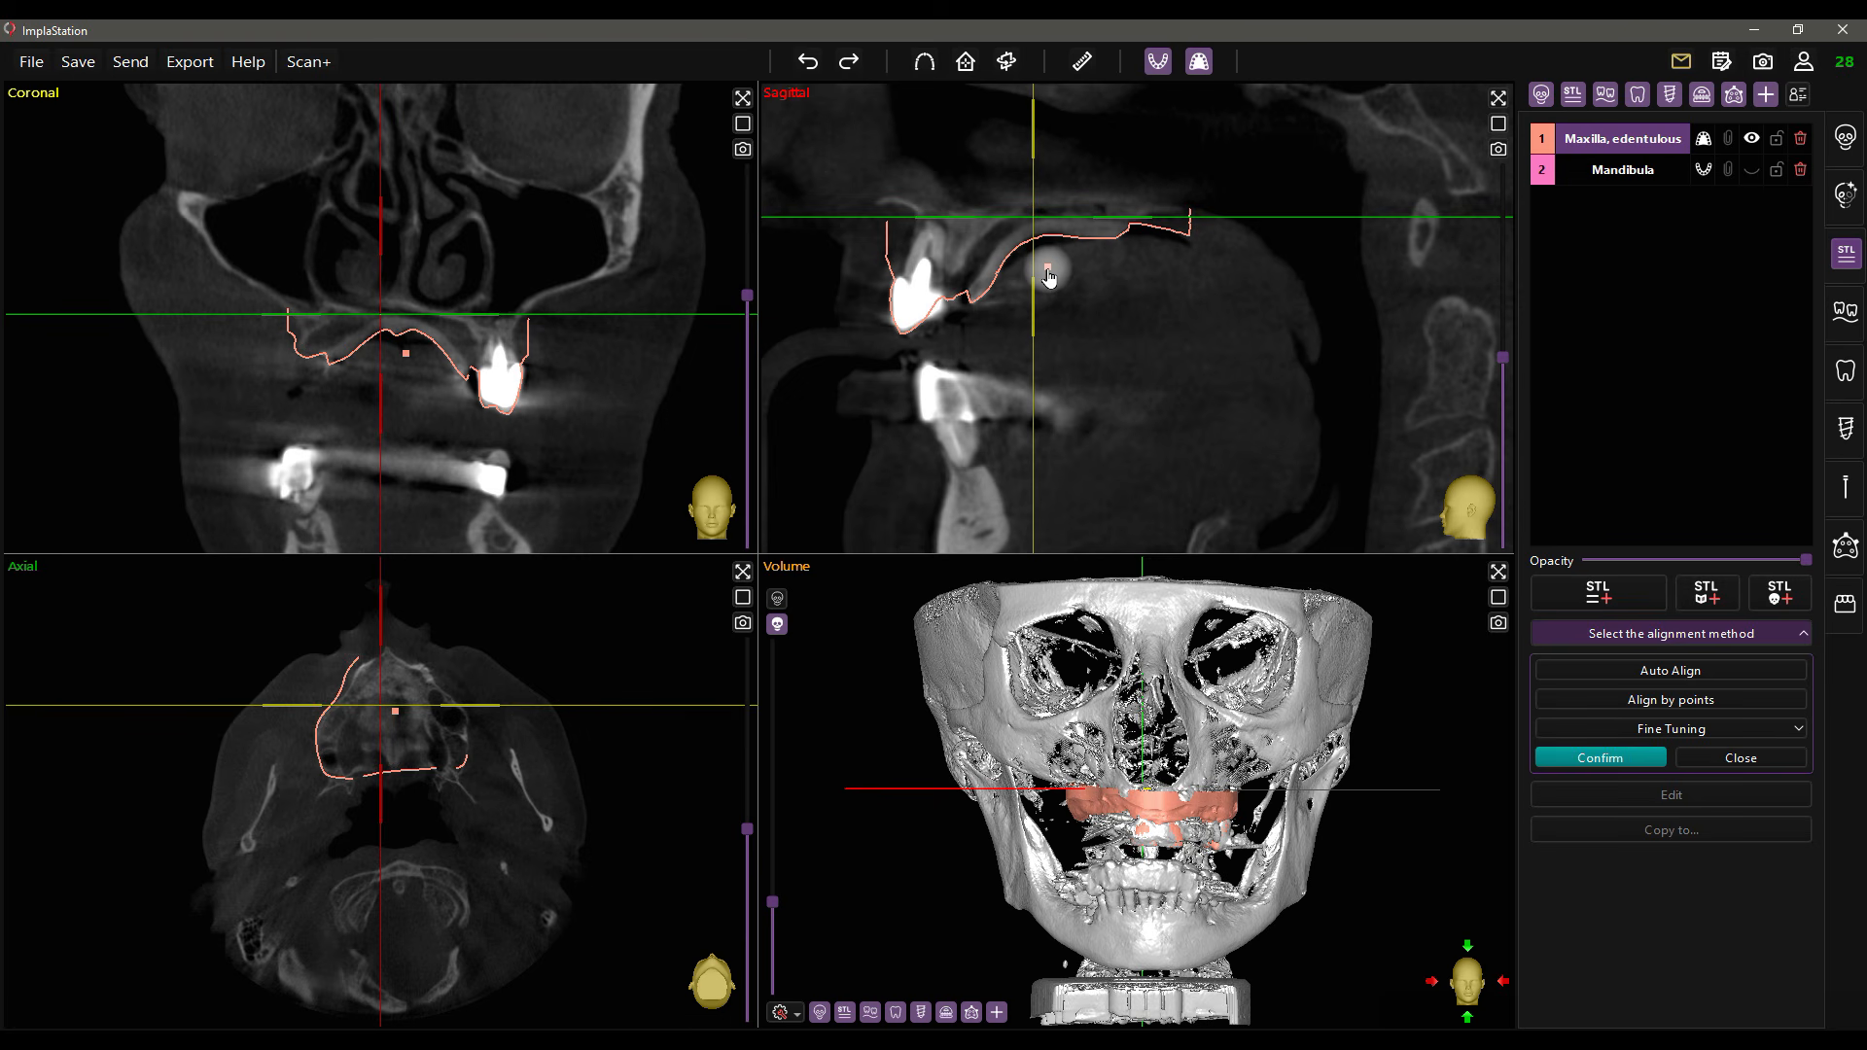
left_click(1654, 729)
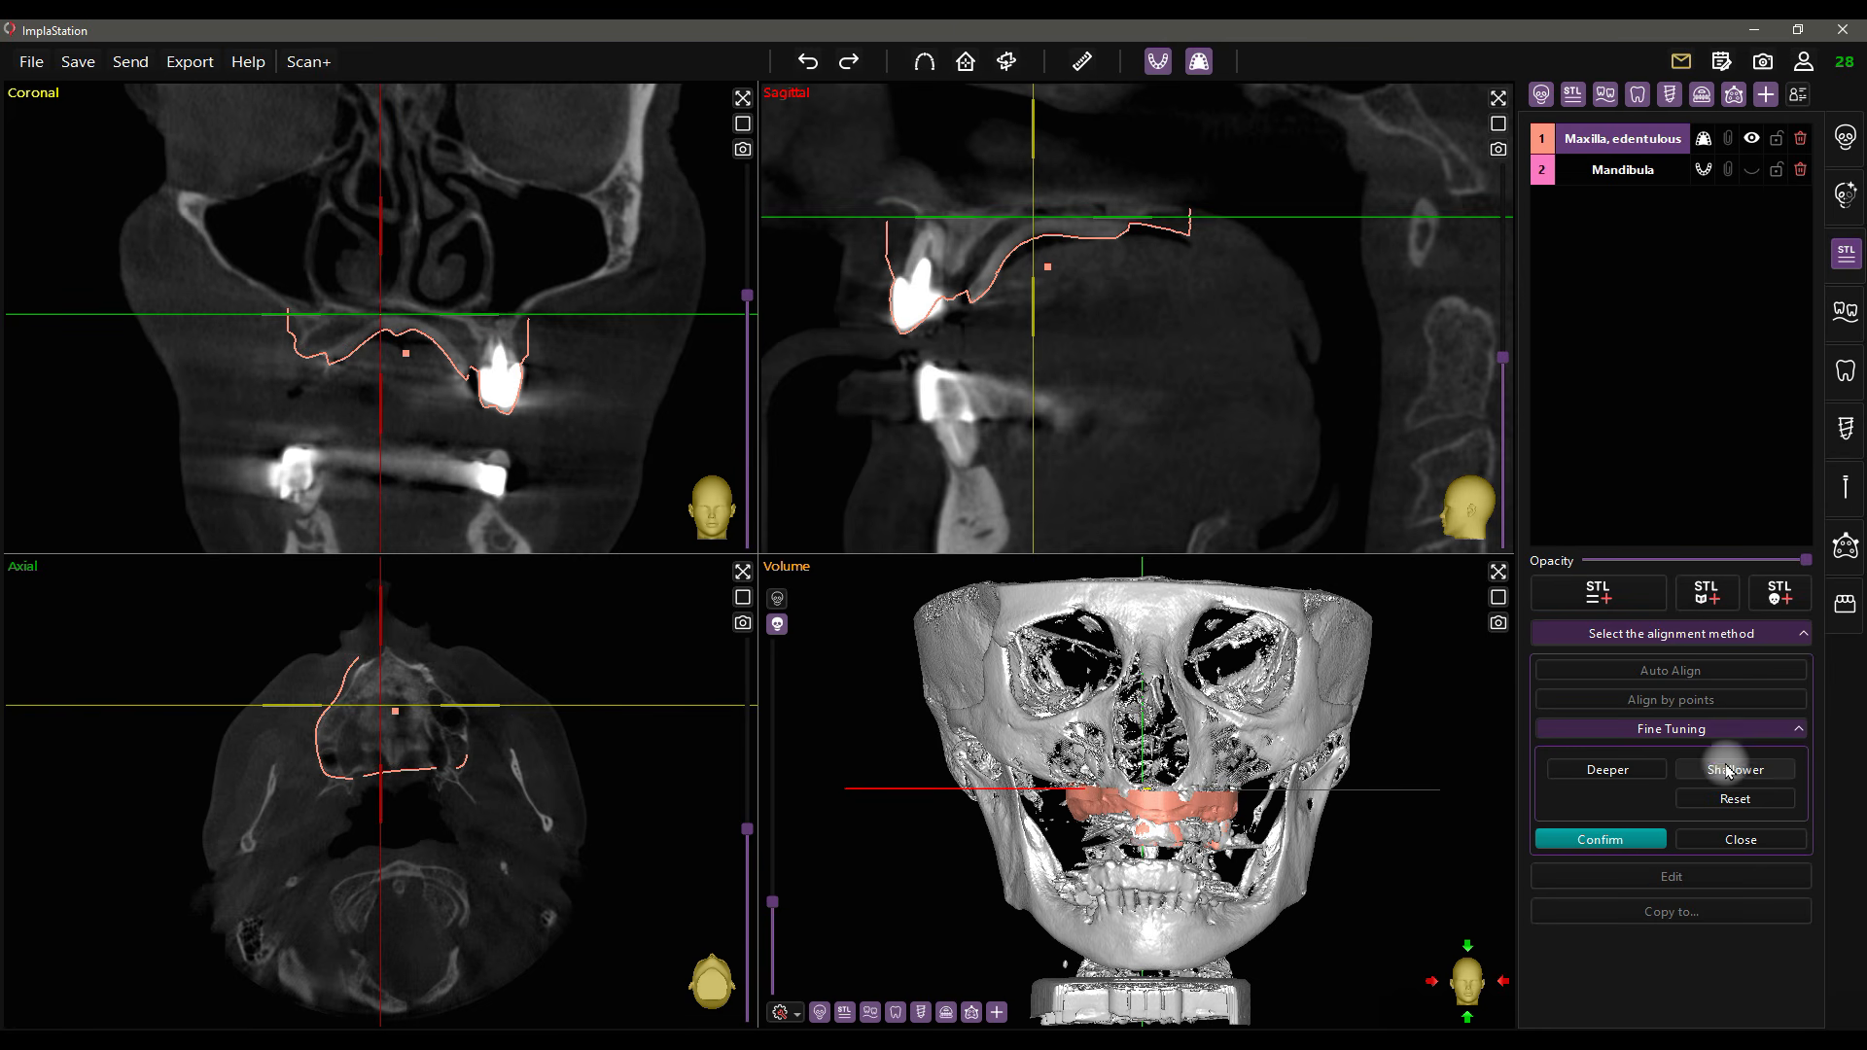
left_click(1671, 731)
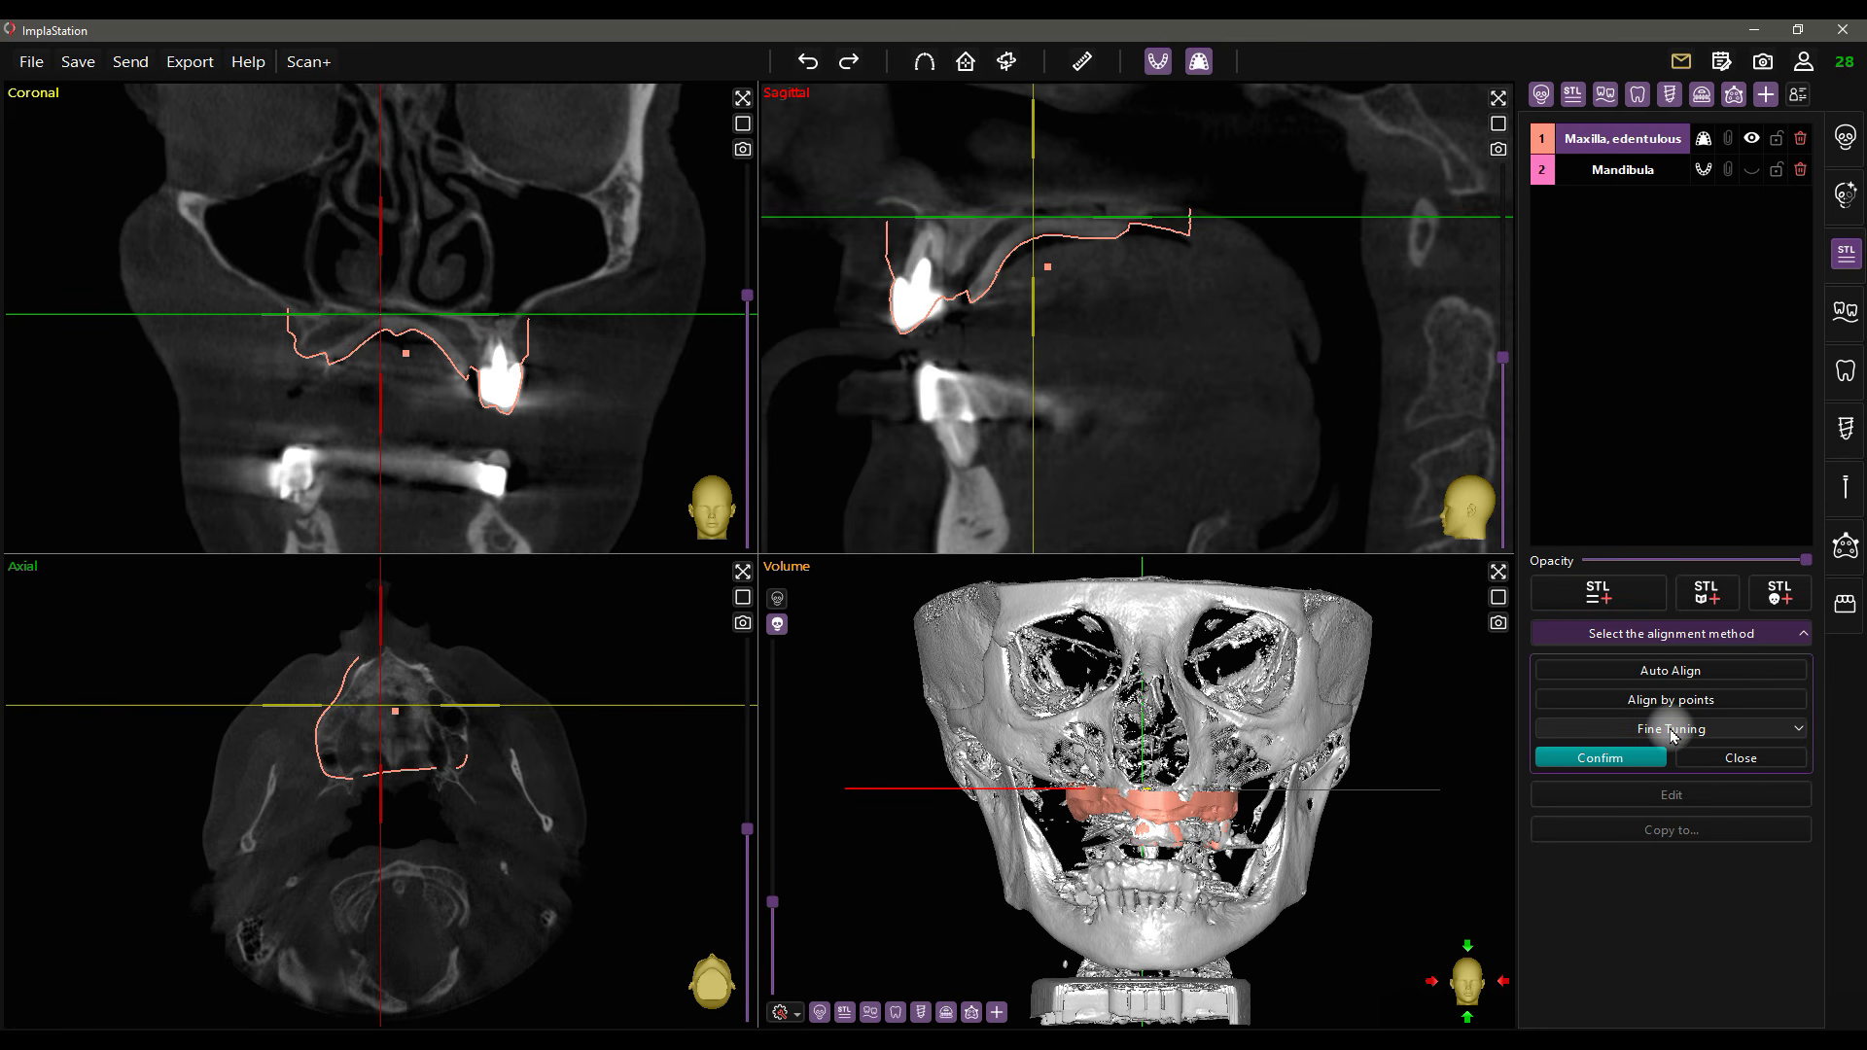
scroll(1442, 678, "up", 3)
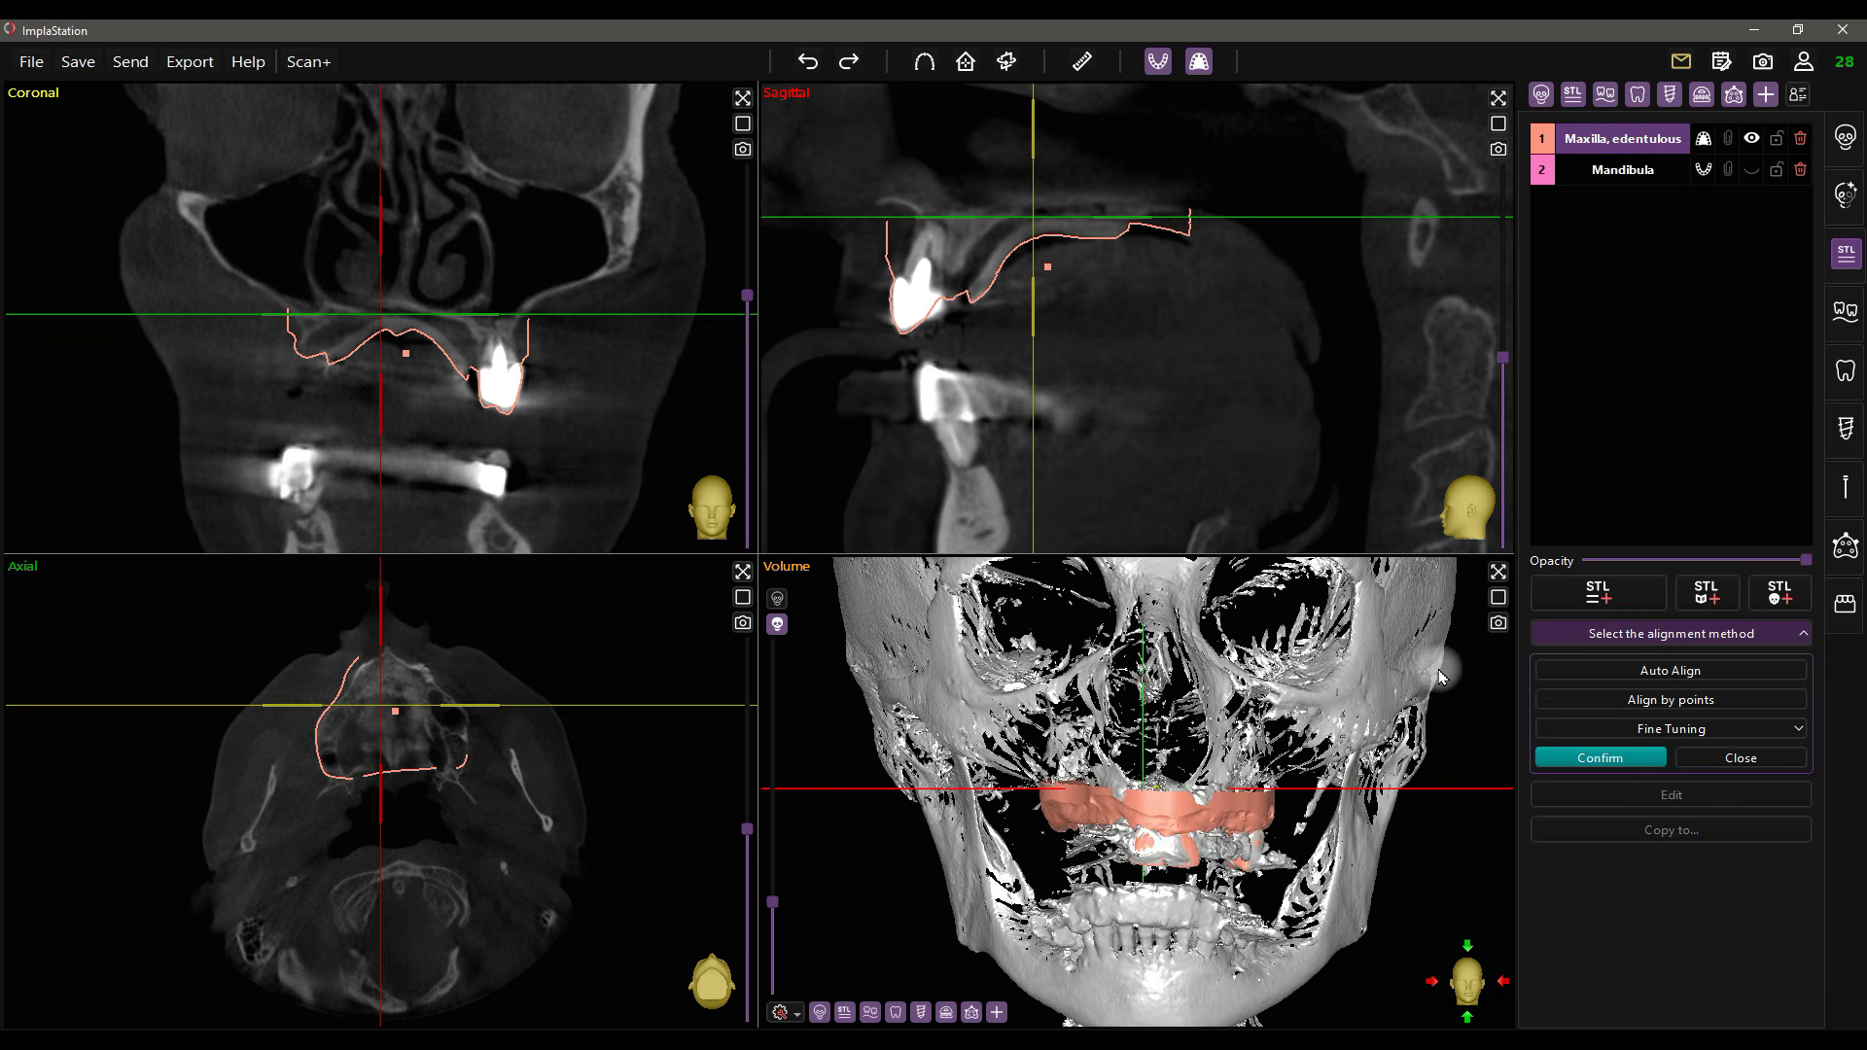
left_click(1575, 759)
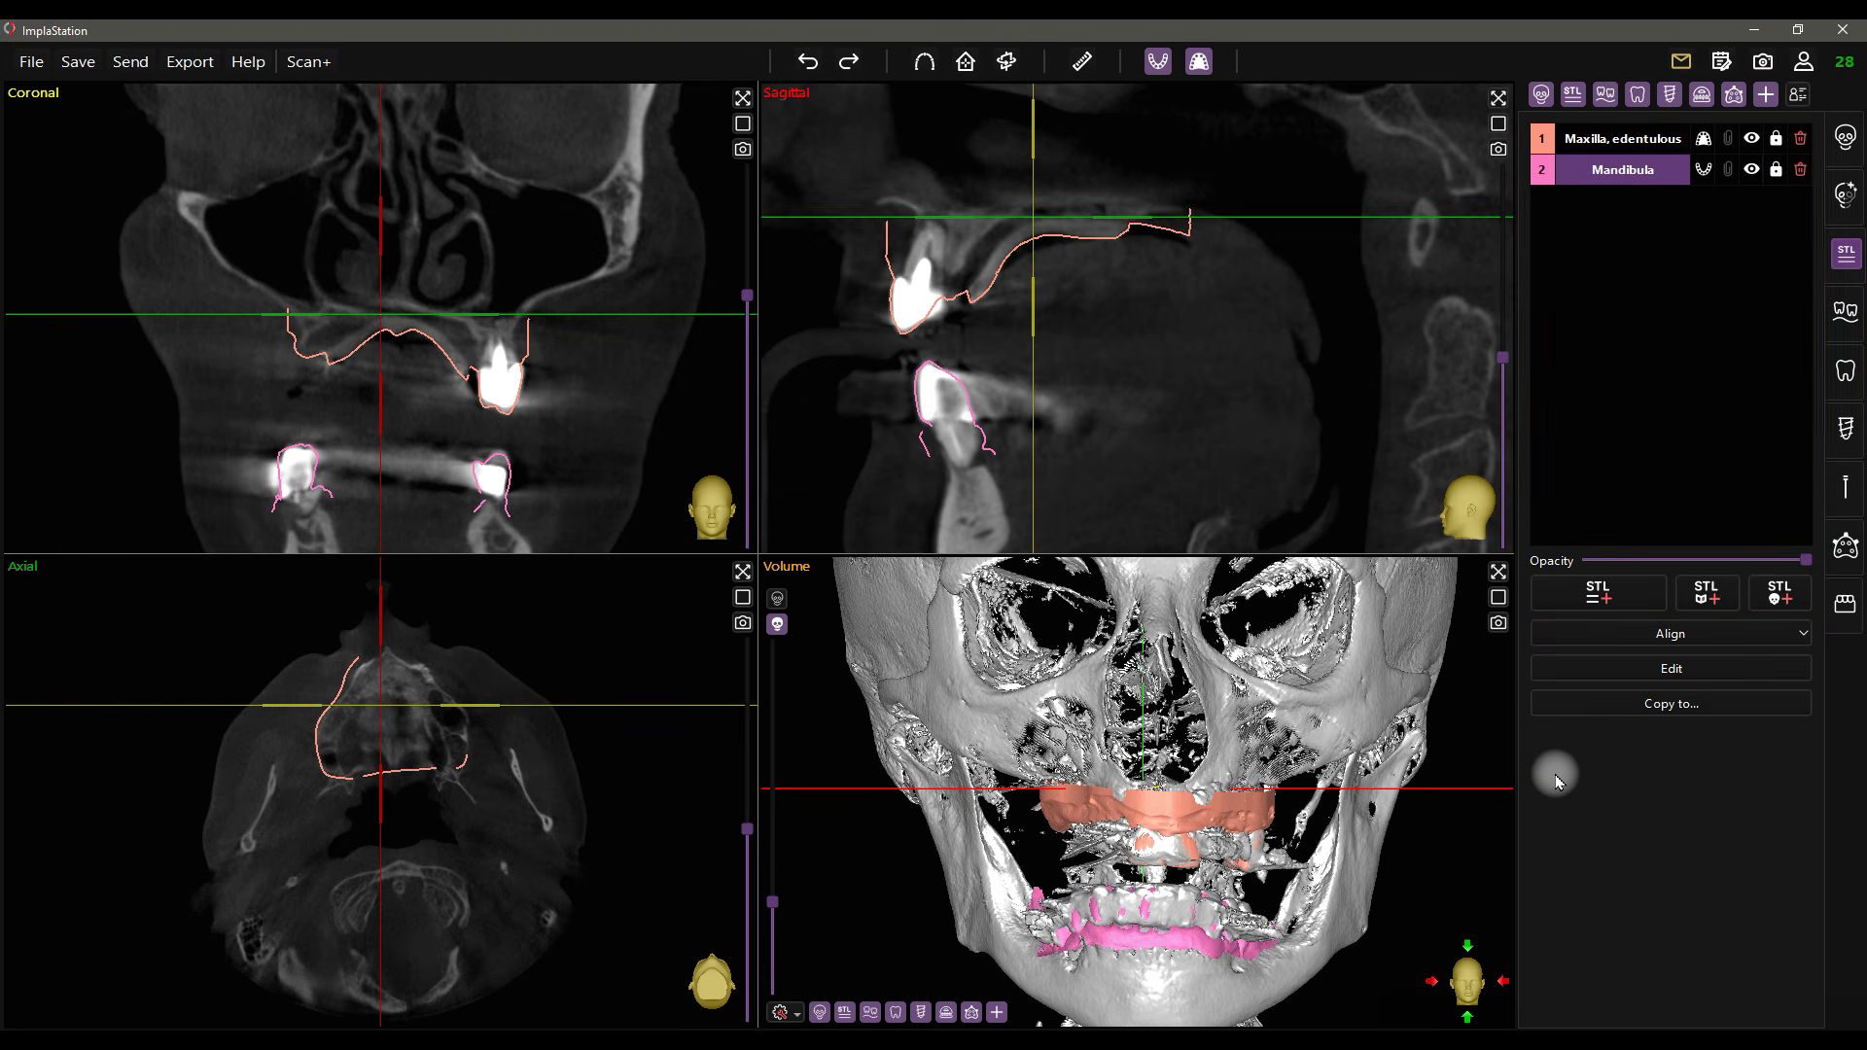
left_click(1542, 138)
left_click(1182, 318)
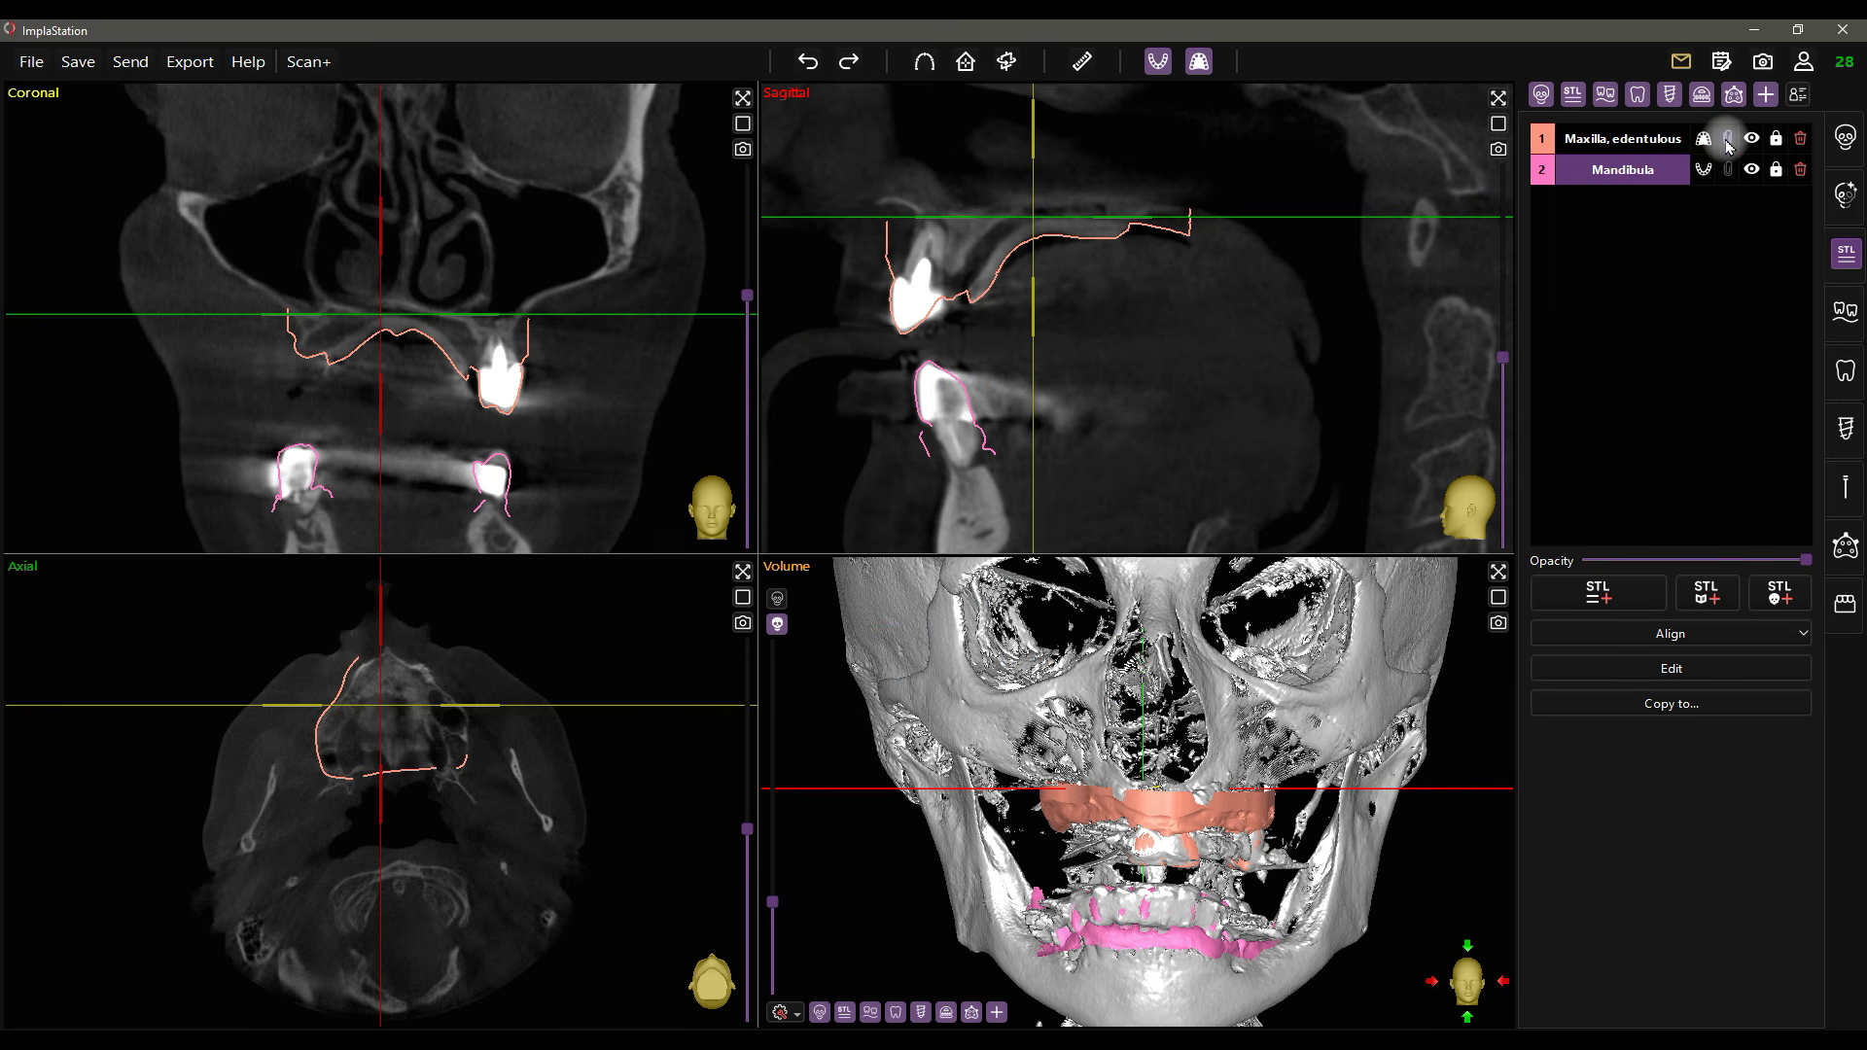
left_click(1697, 634)
left_click(1697, 634)
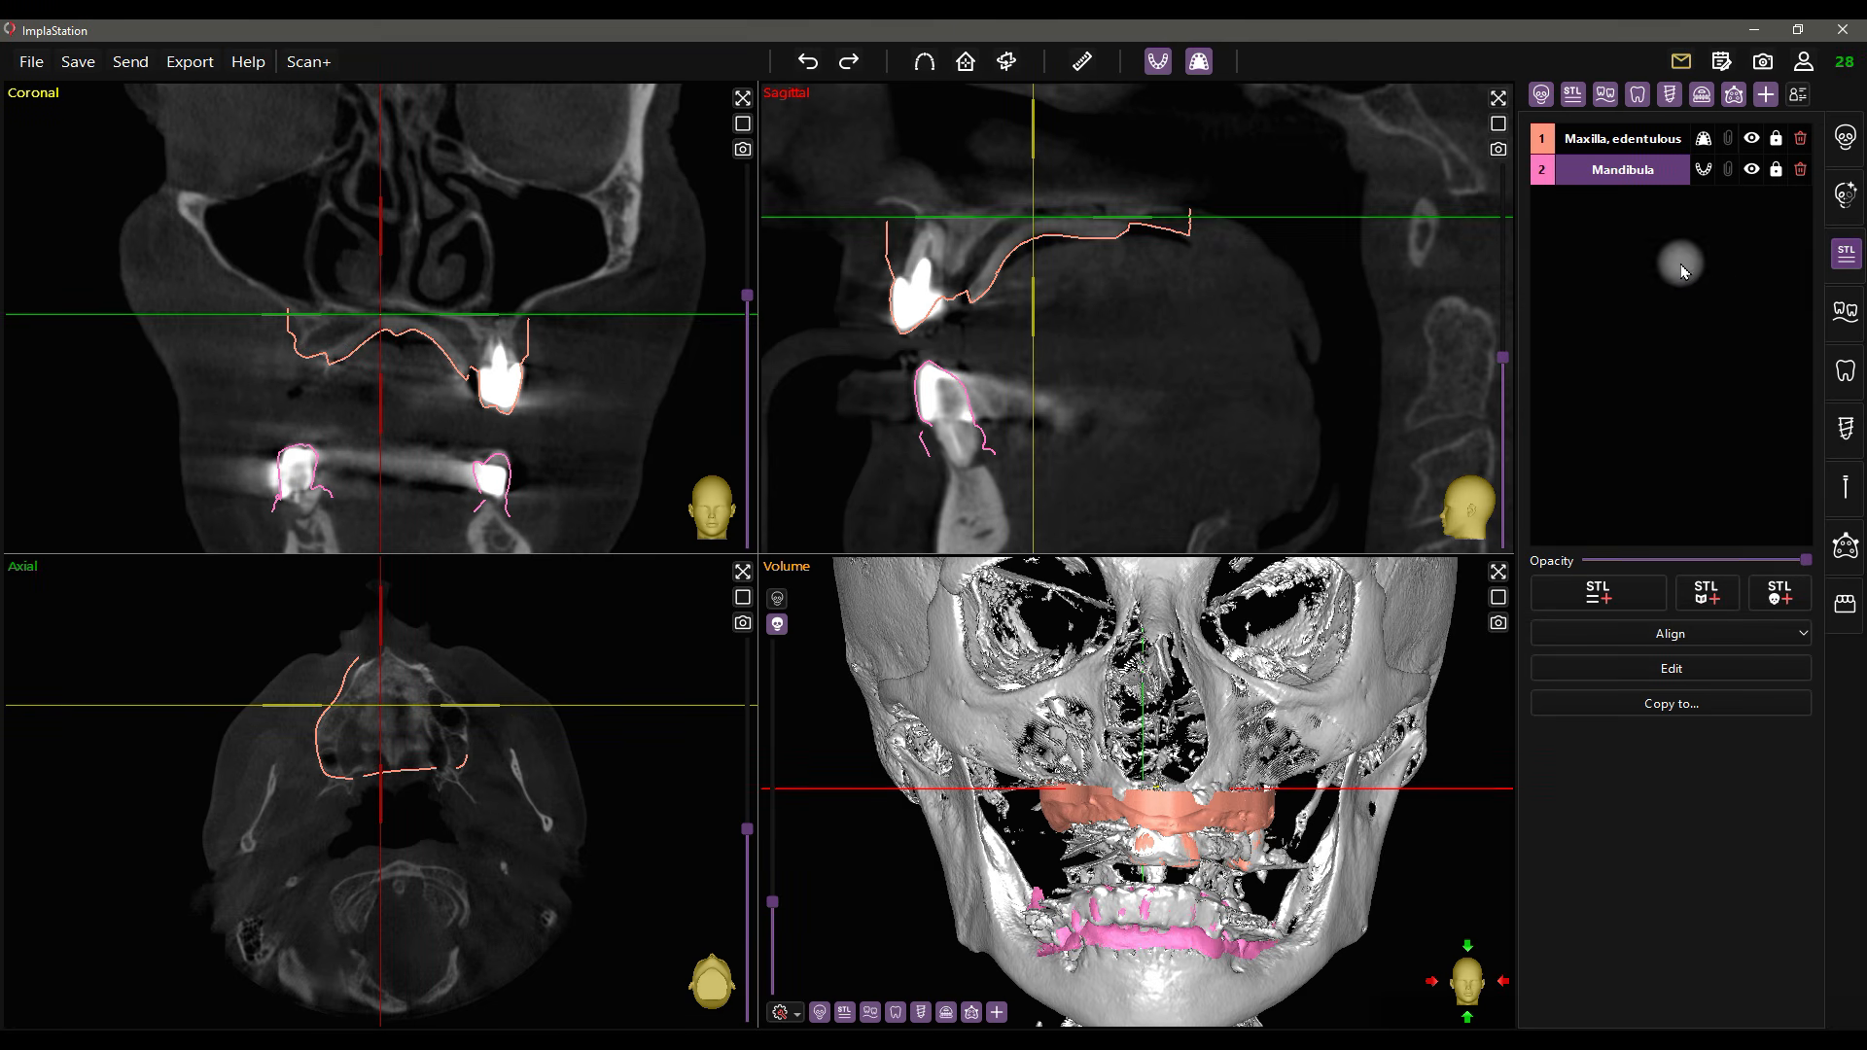
- Archive the Maxilla, edentulous scan, display the archived scans, and restore it to the active list
left_click(1751, 139, "shift")
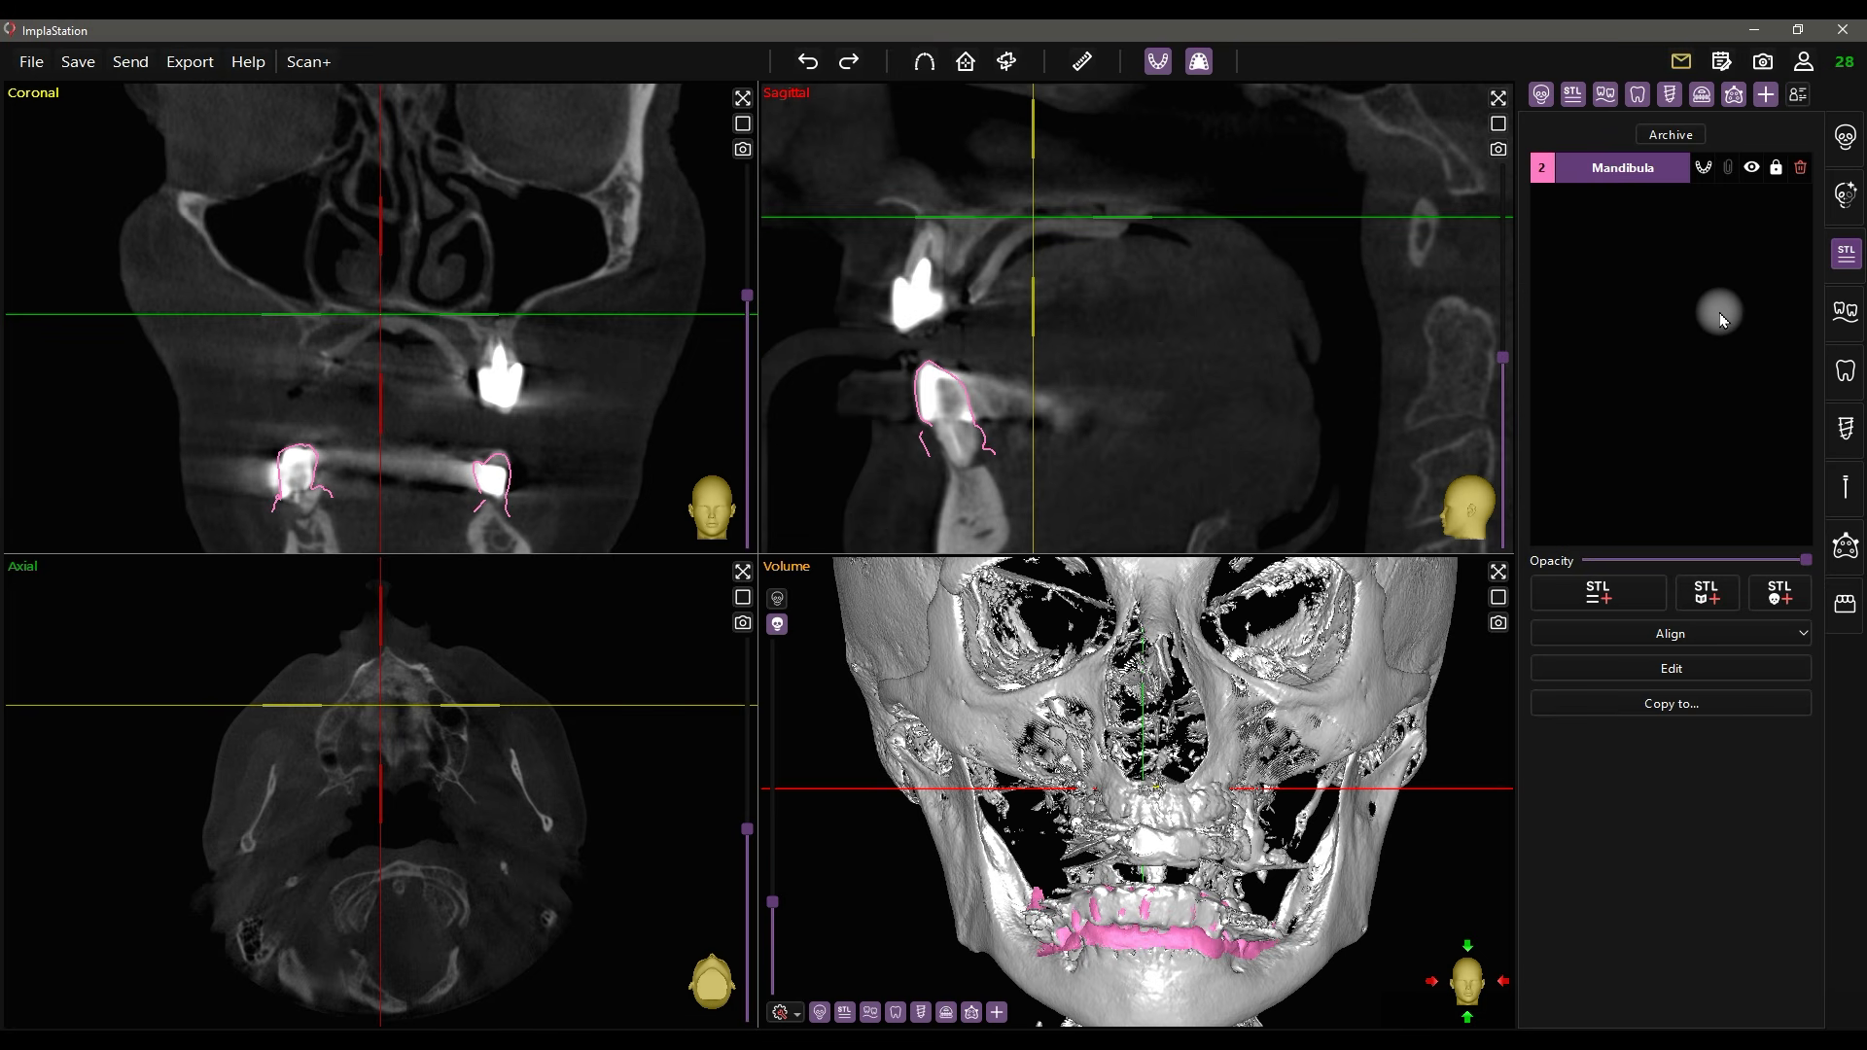
left_click(1655, 141)
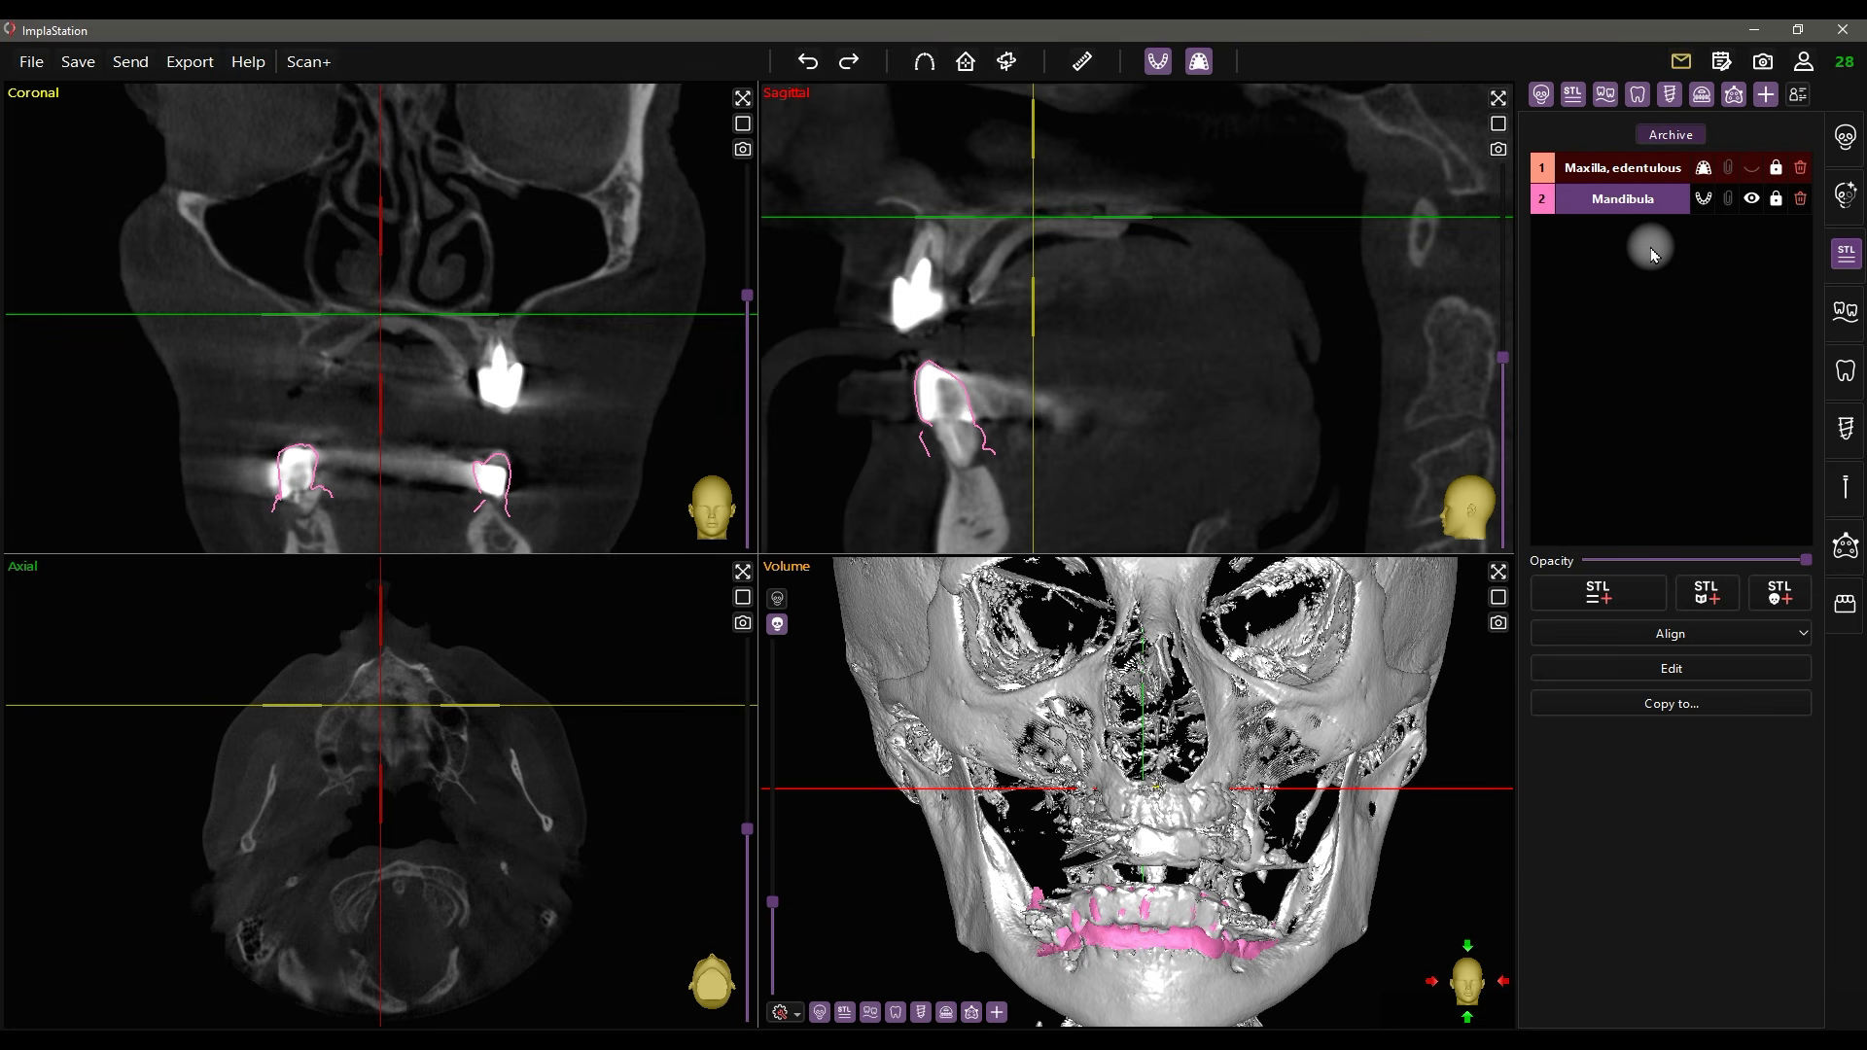
left_click(1751, 169)
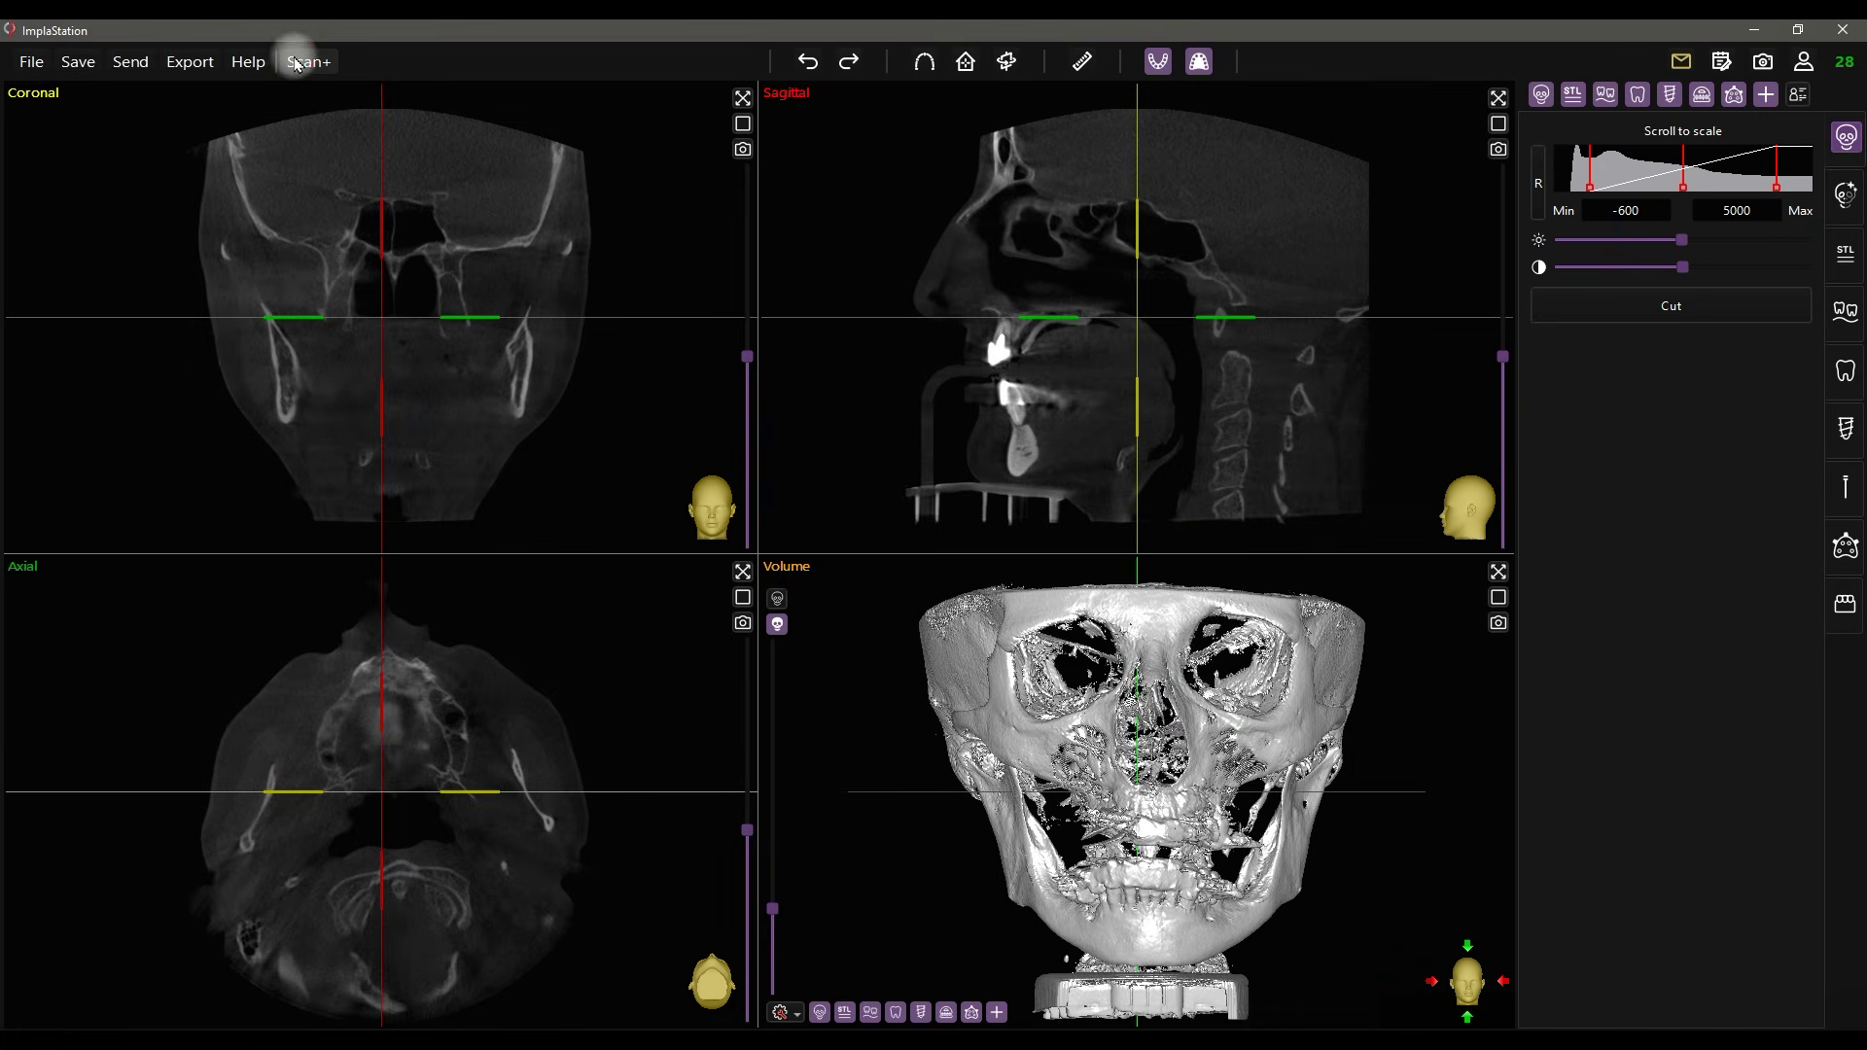
- Run Scan+ for the Mandible and import Mandibula.stl and Maxilla, edentulous.stl
left_click(297, 61)
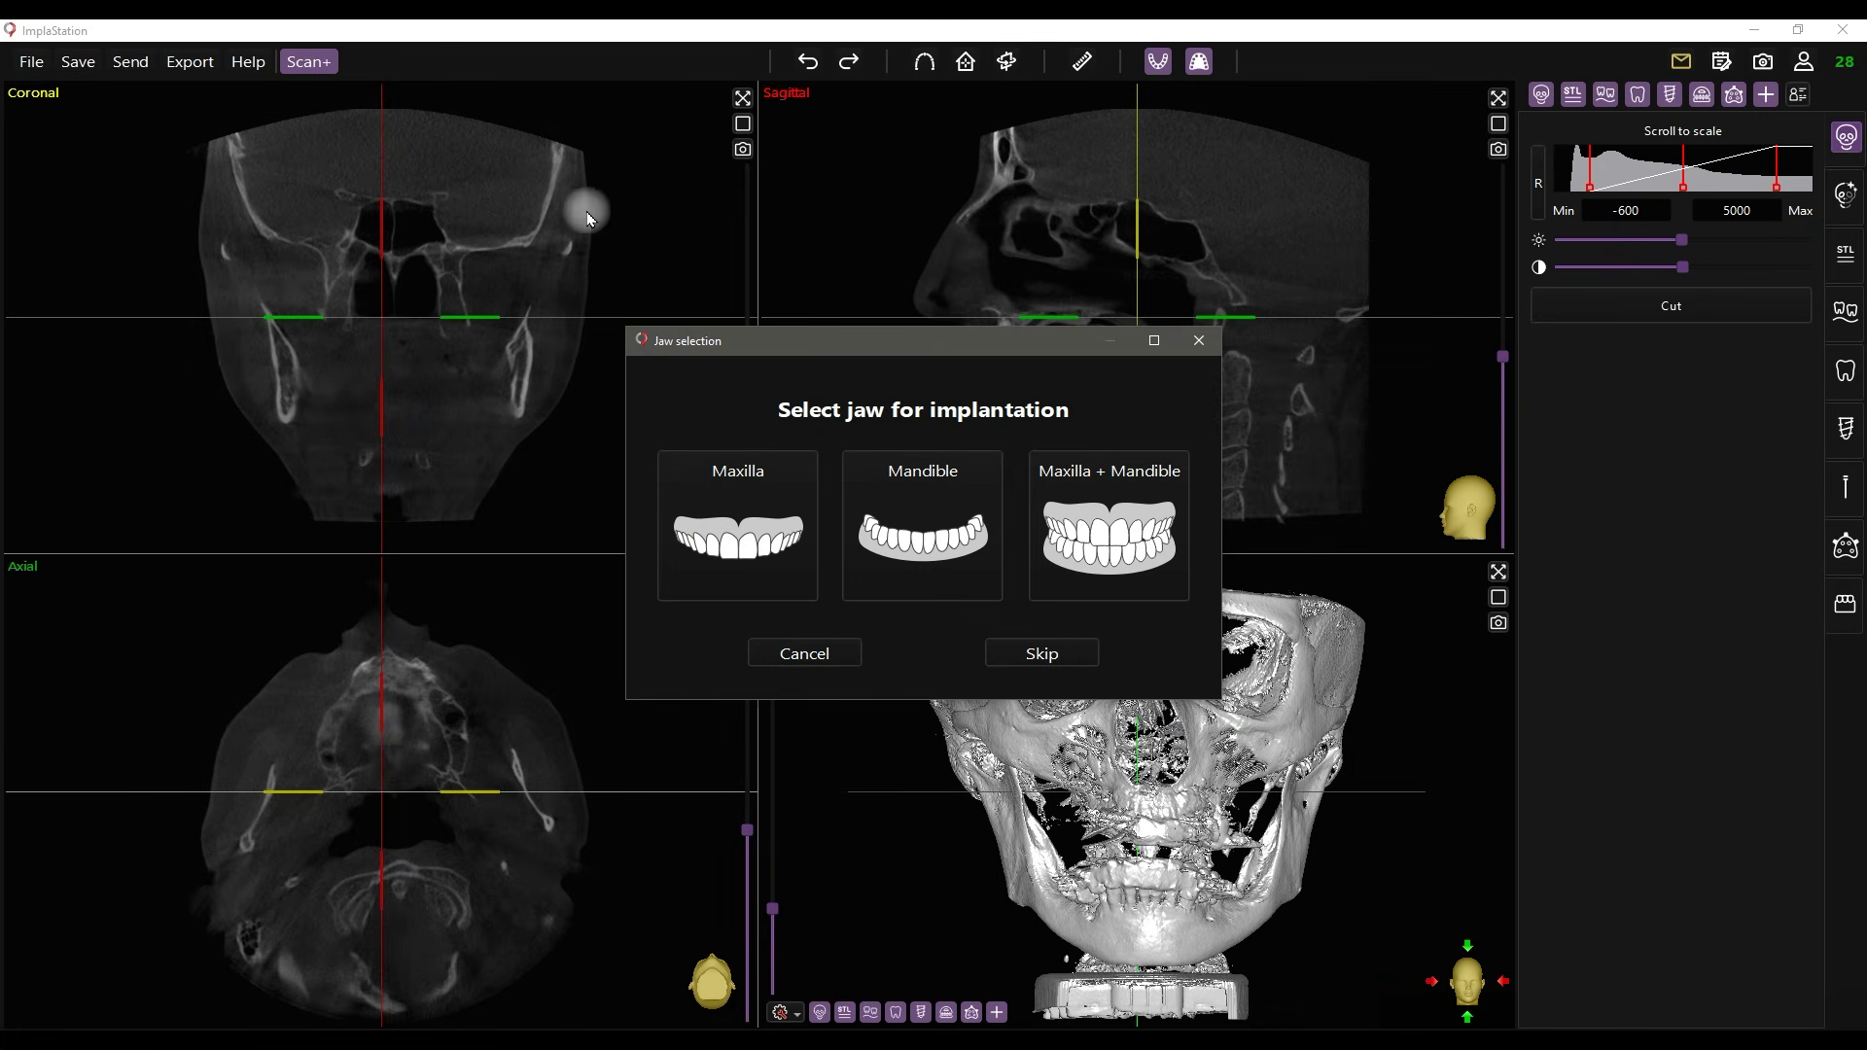
left_click(898, 521)
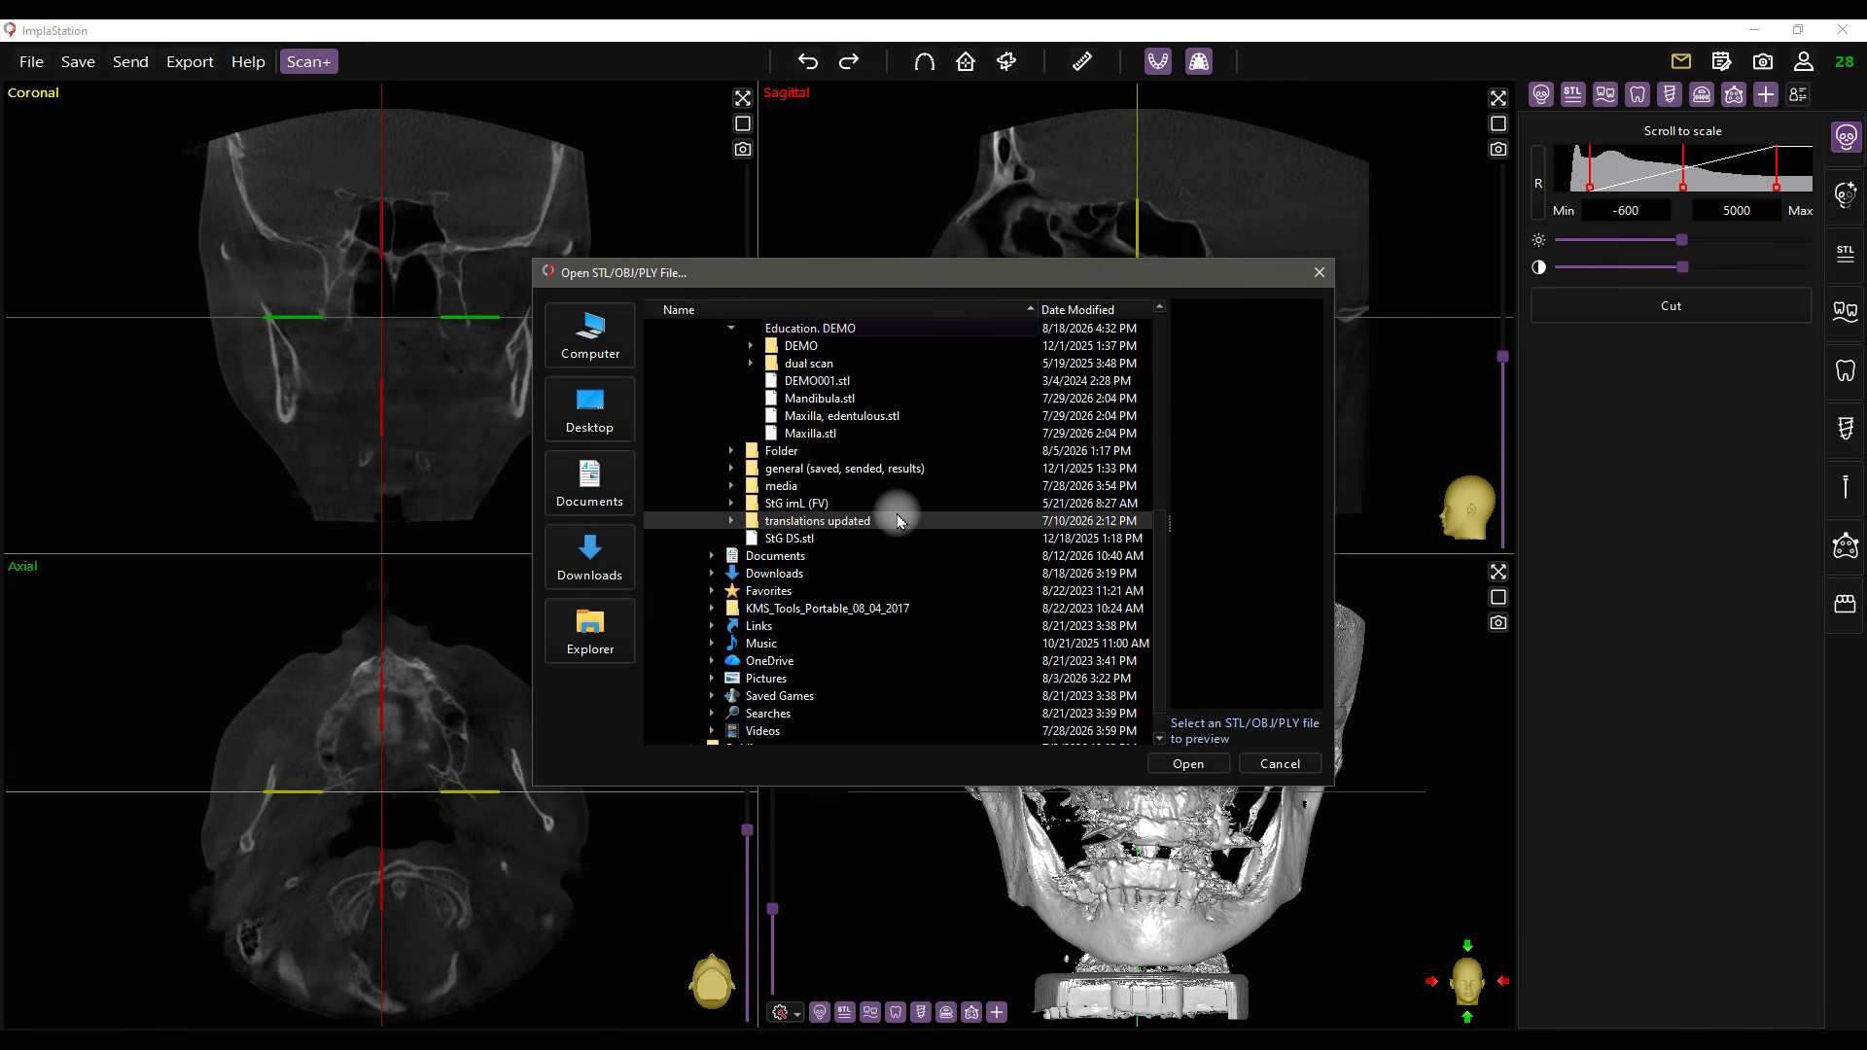
left_click(815, 402)
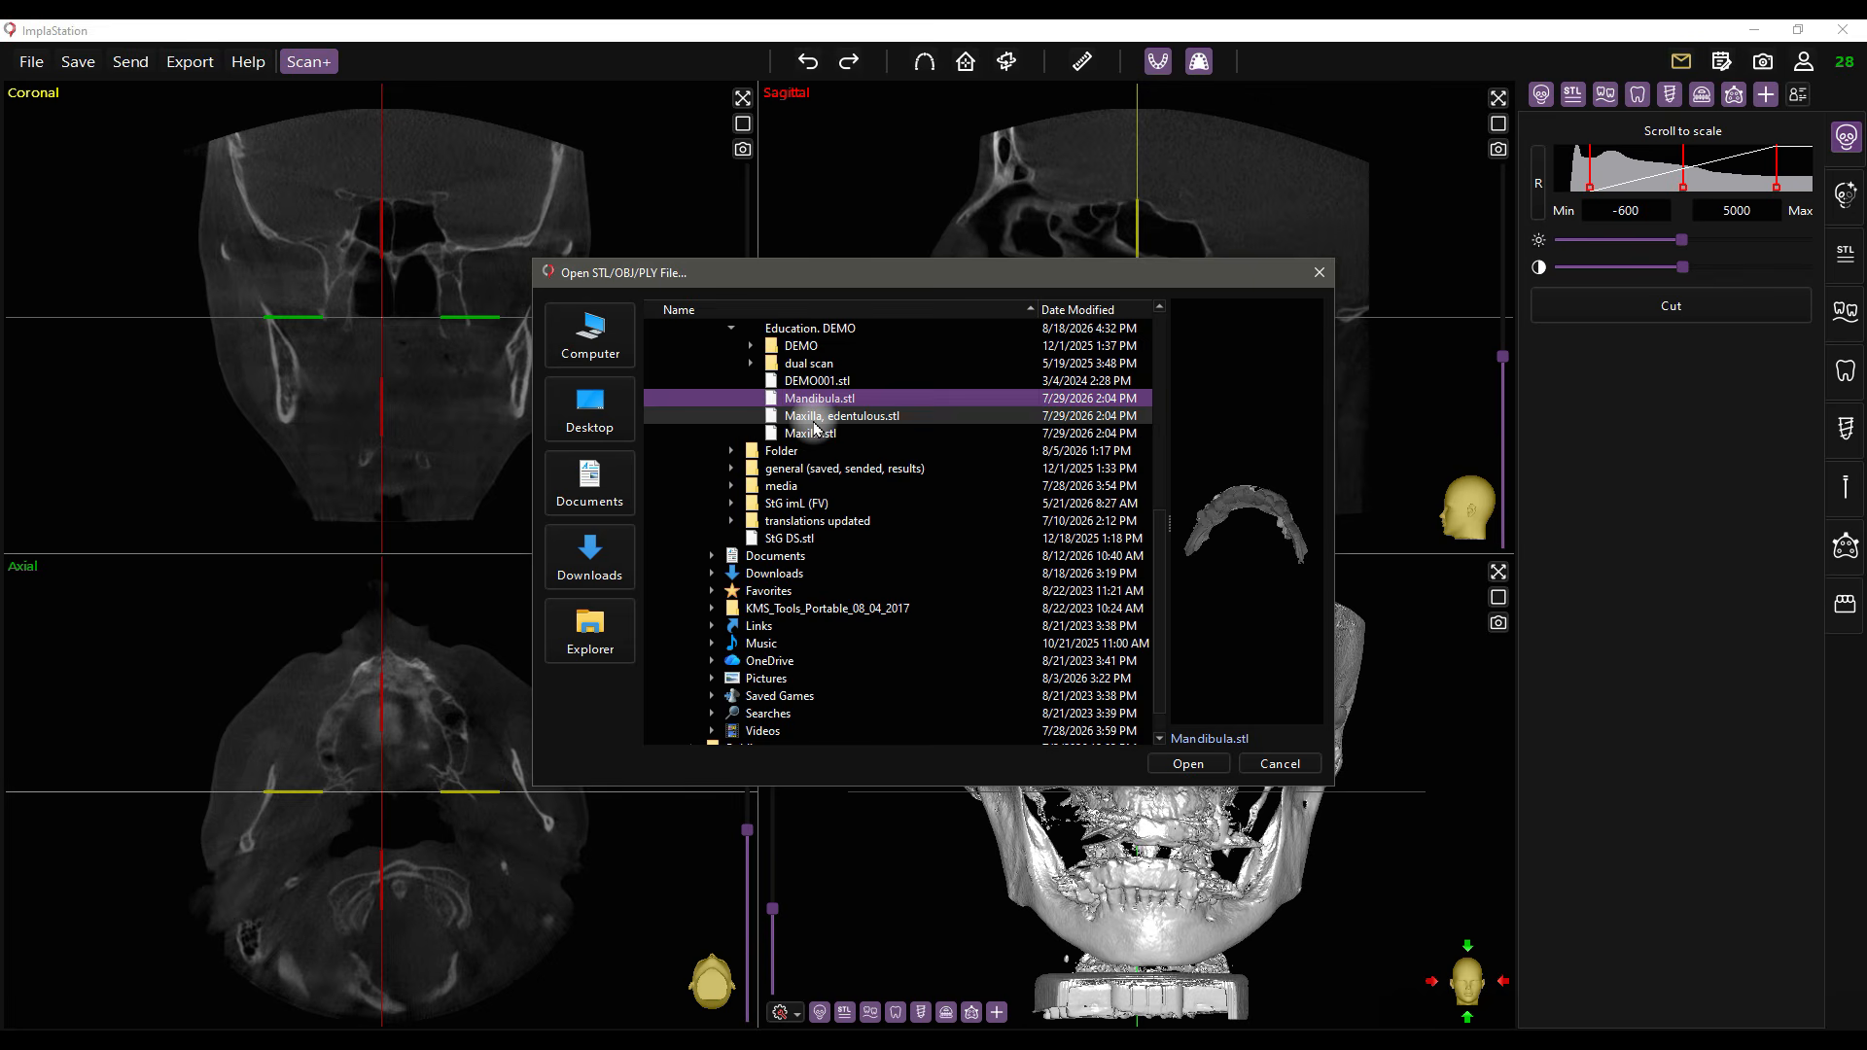
left_click(815, 416)
left_click(1189, 764)
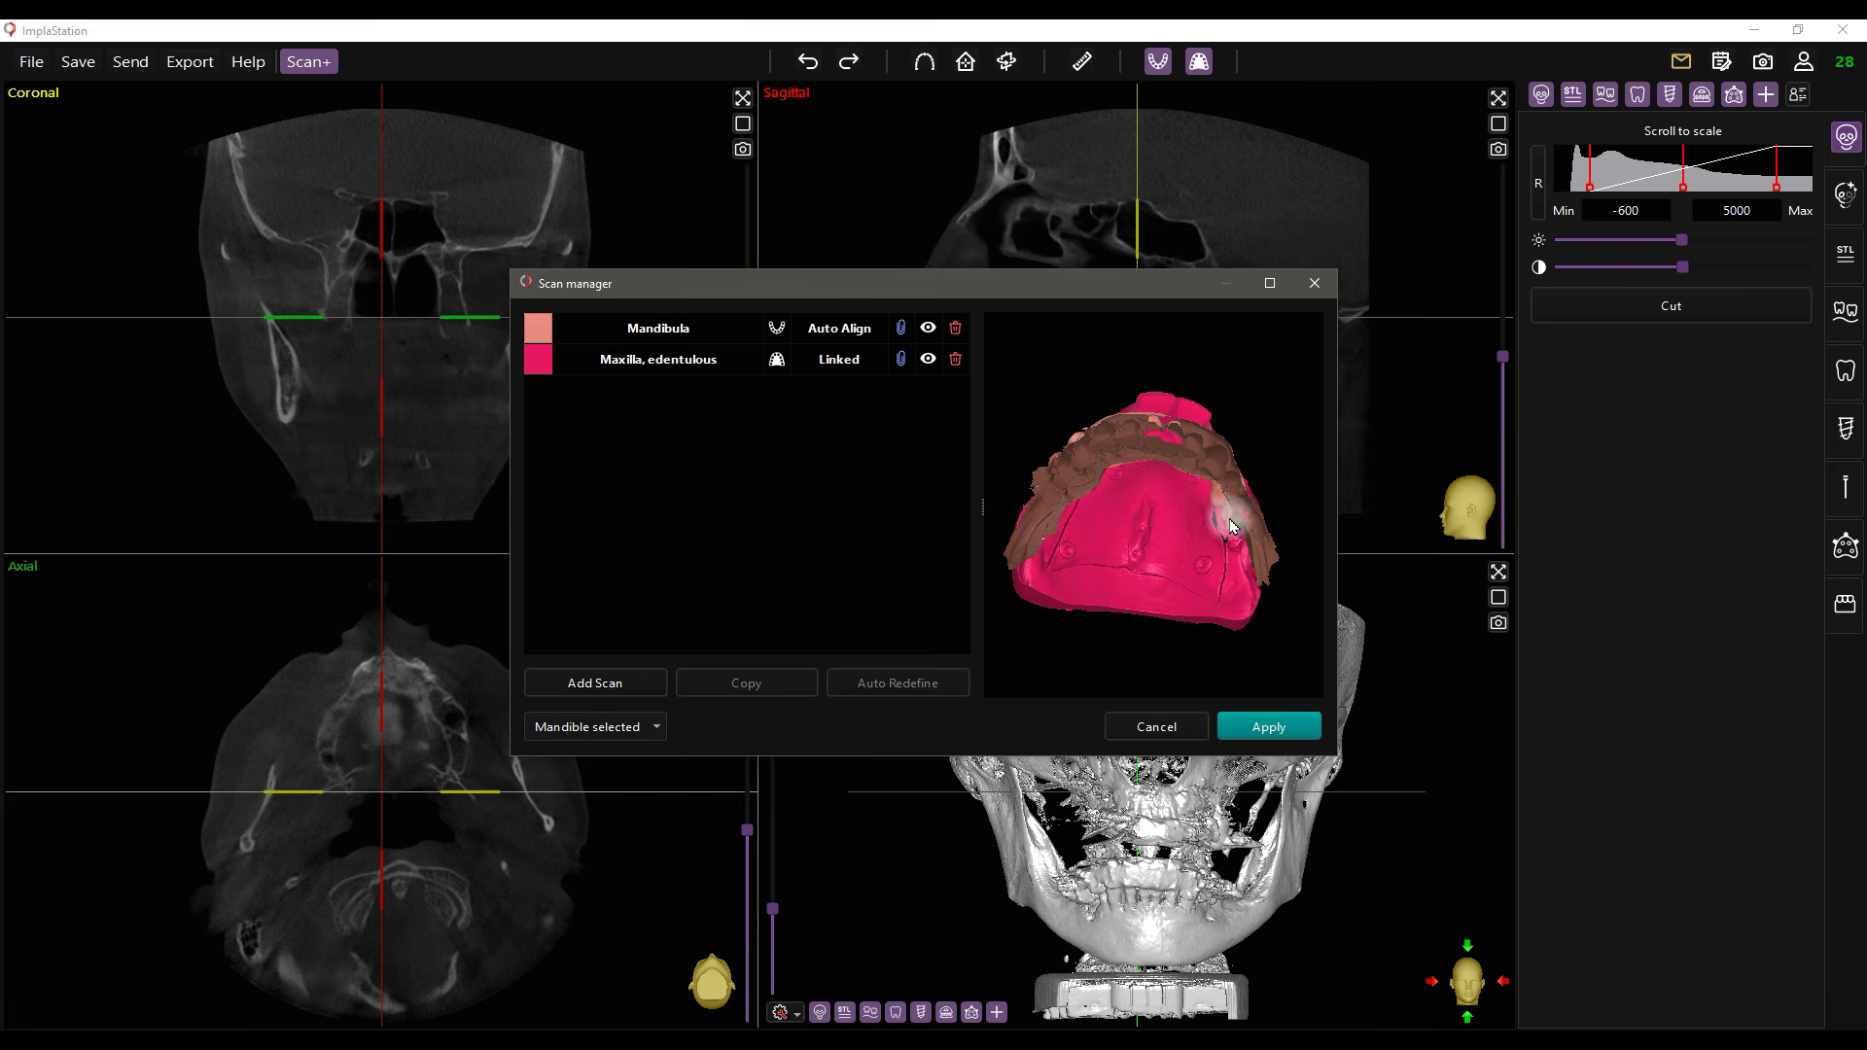
- Apply the linked scans with Mandibula set to Auto Align, and confirm the alignment to the CT data
left_click_drag(1233, 391, 1224, 583)
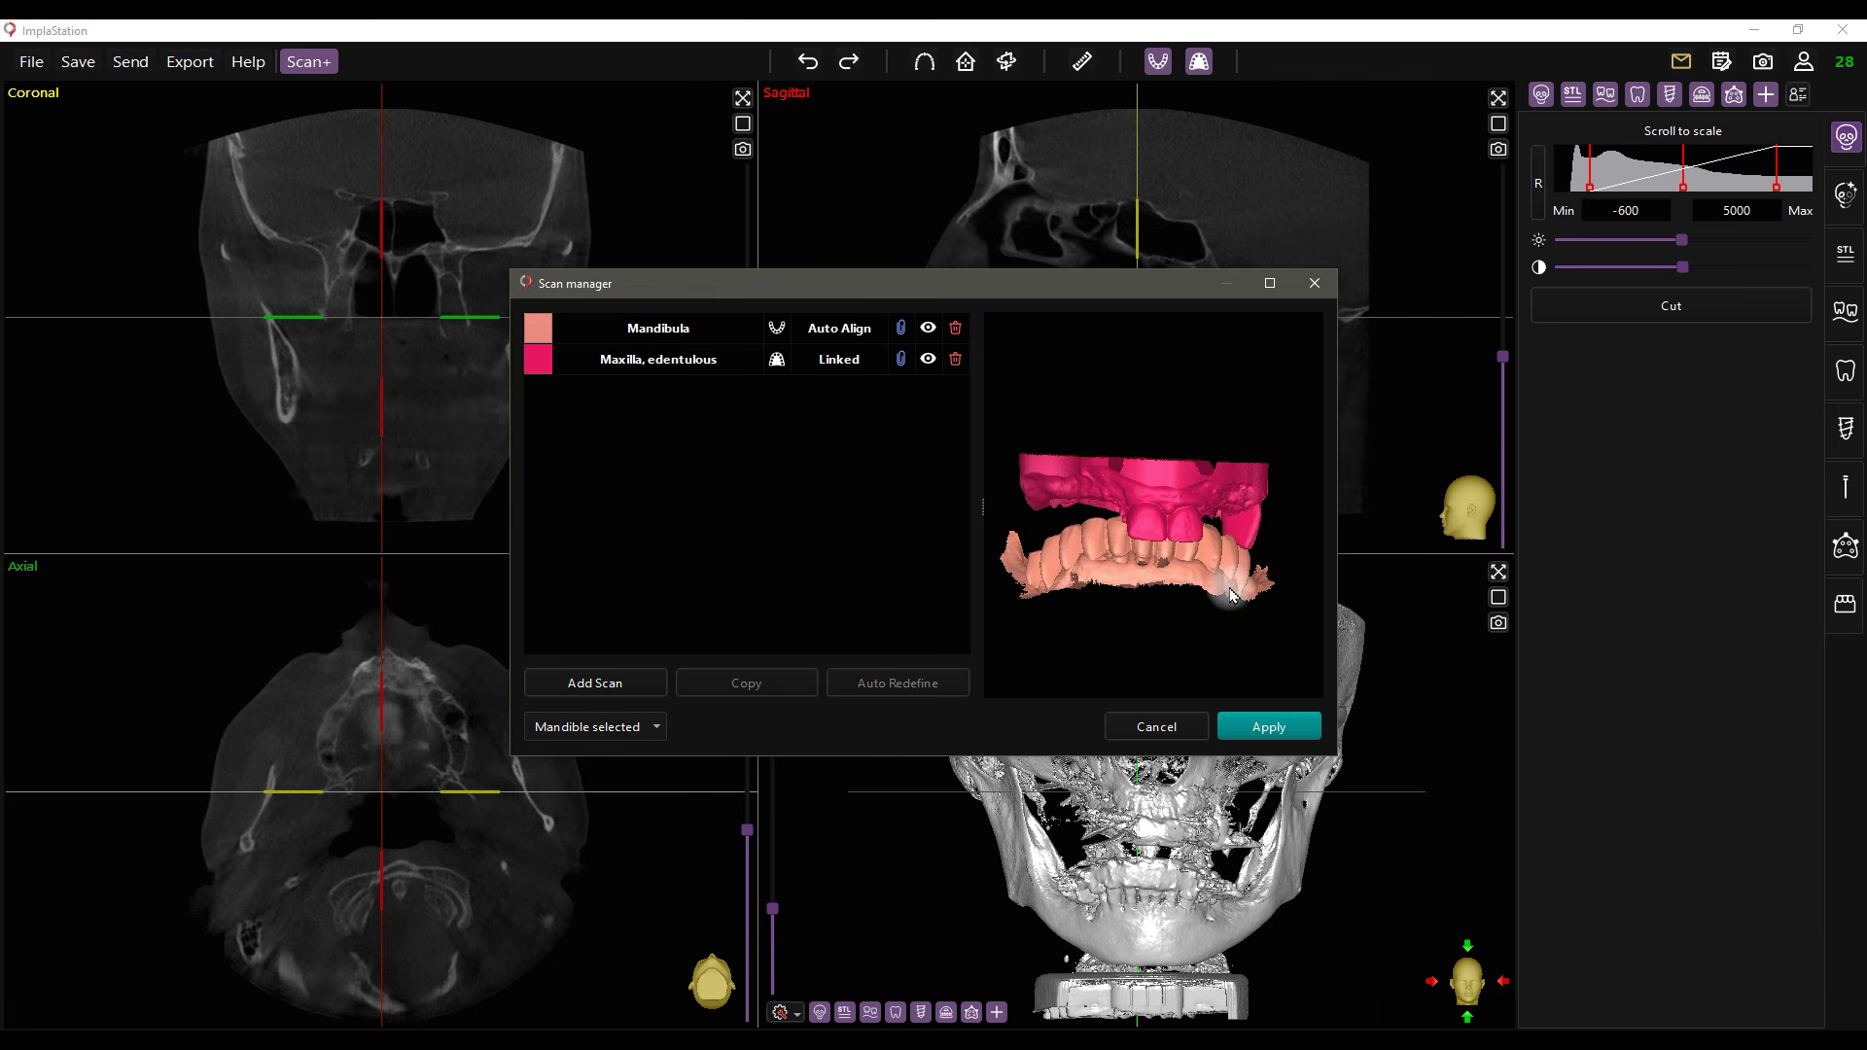
left_click(1268, 727)
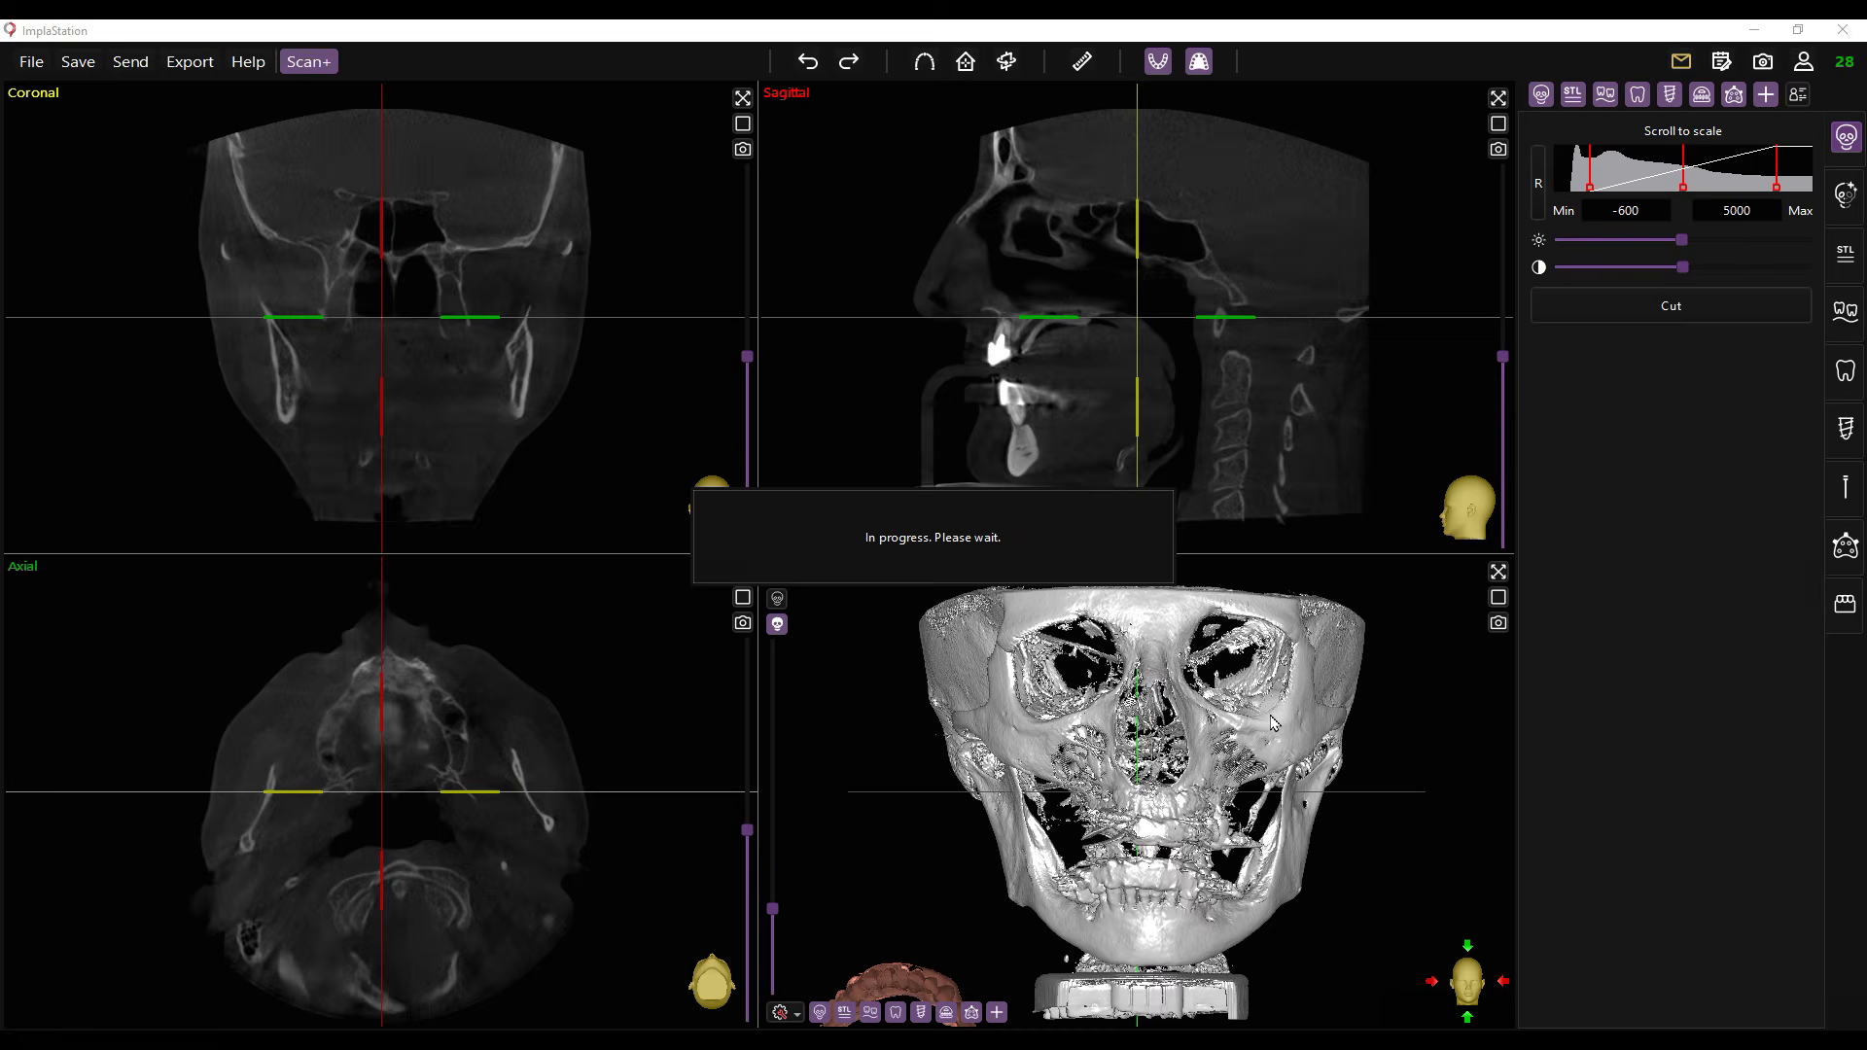
left_click(1614, 759)
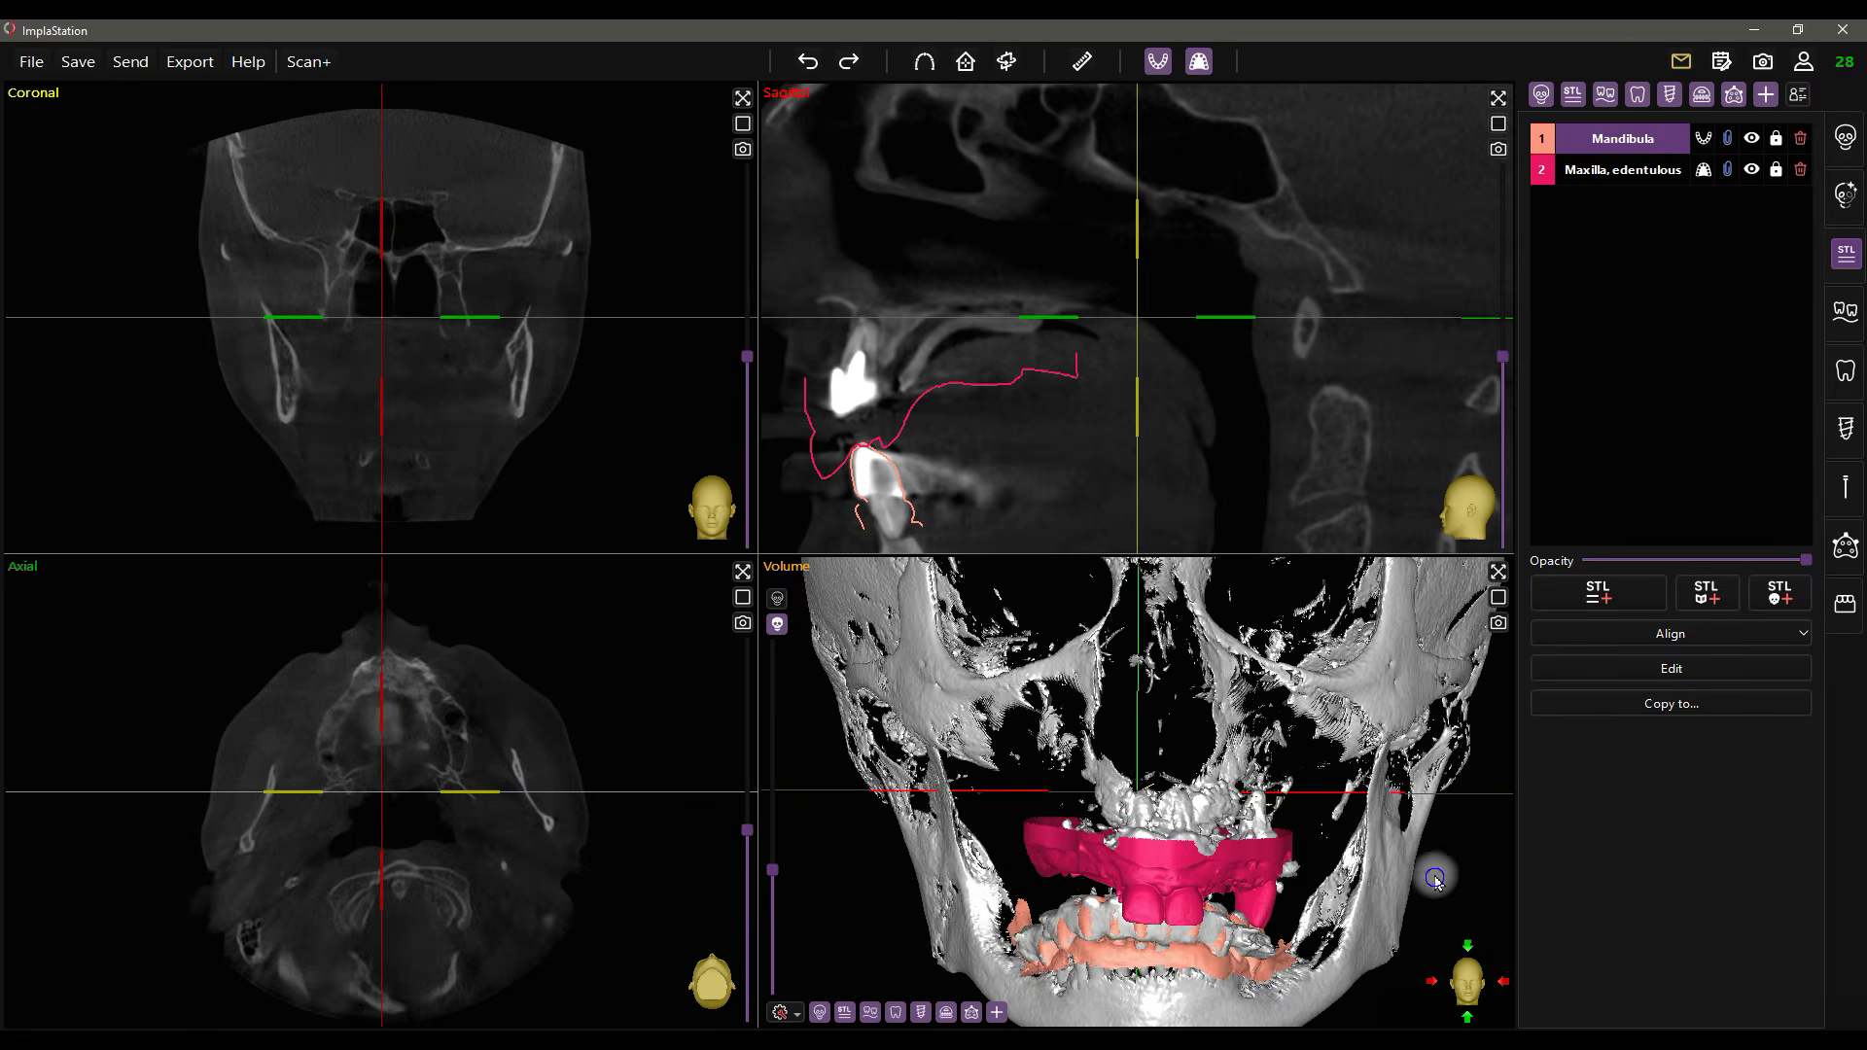
left_click_drag(1433, 881, 1436, 845)
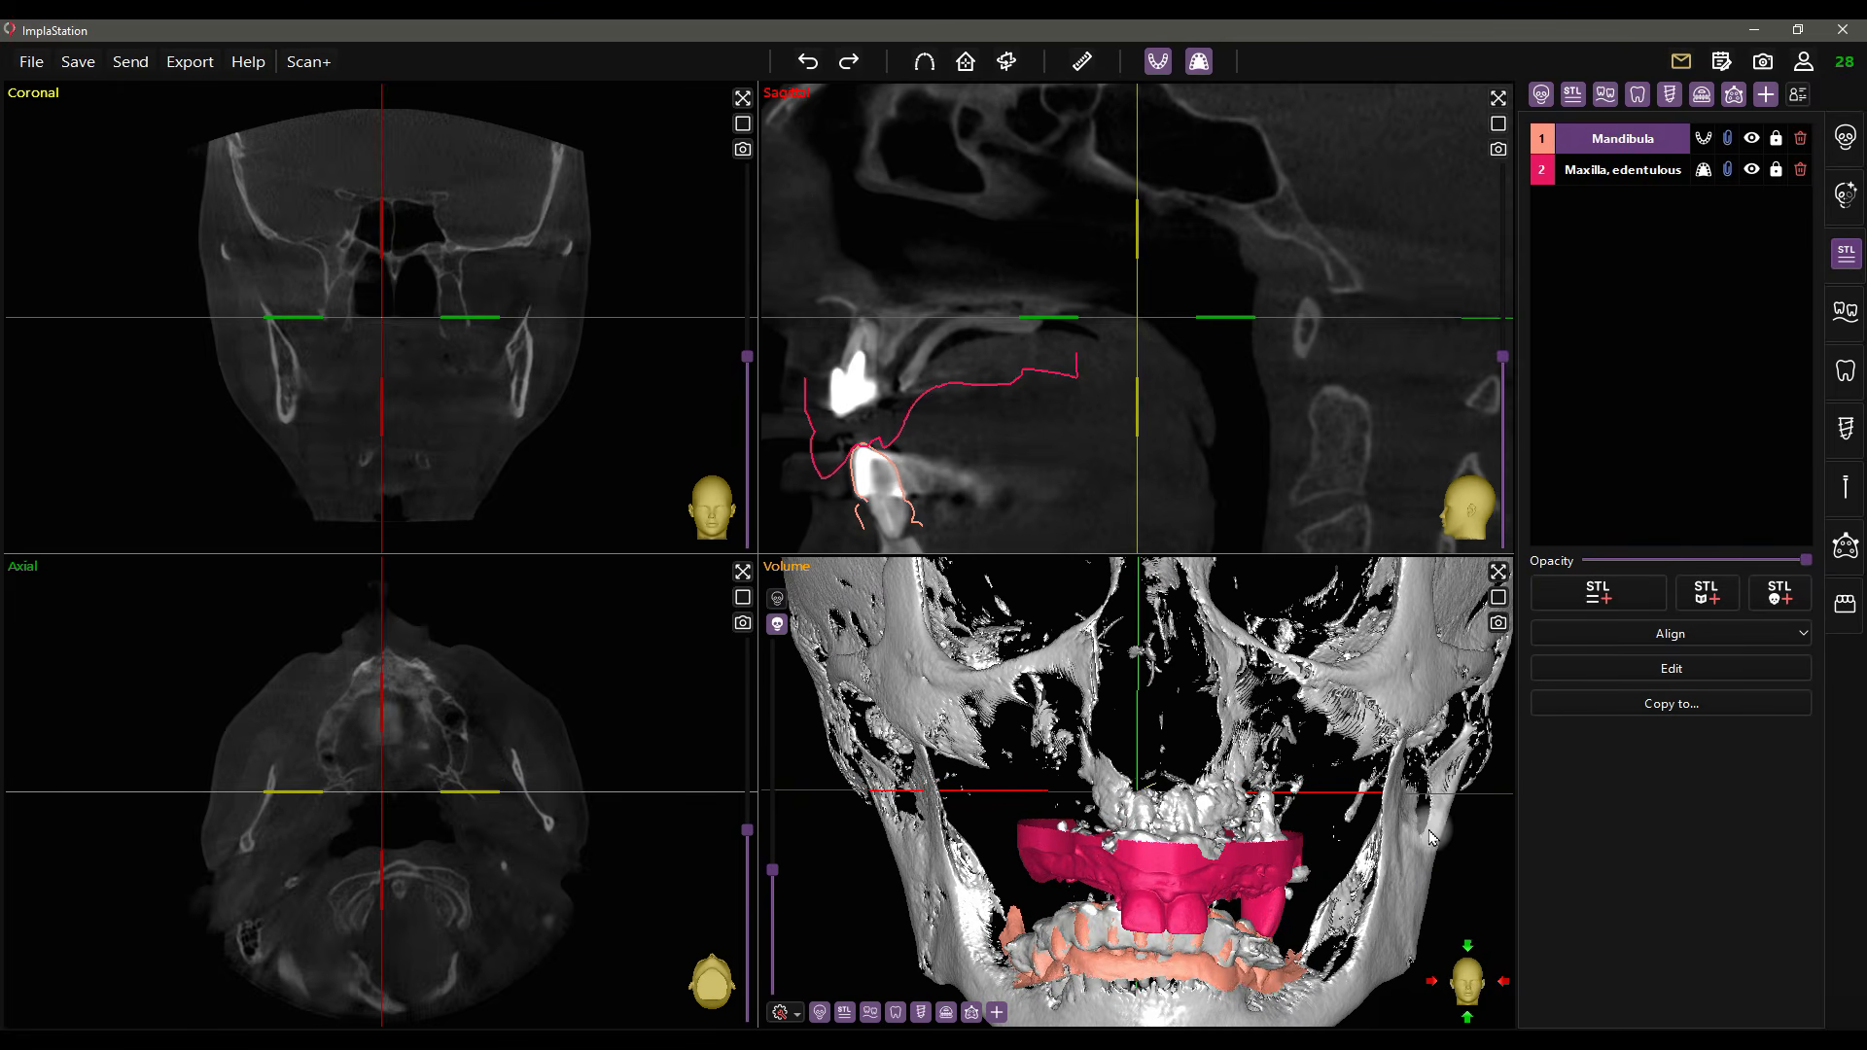
middle_click_drag(1036, 471, 1041, 367)
right_click_drag(1041, 366, 1070, 445)
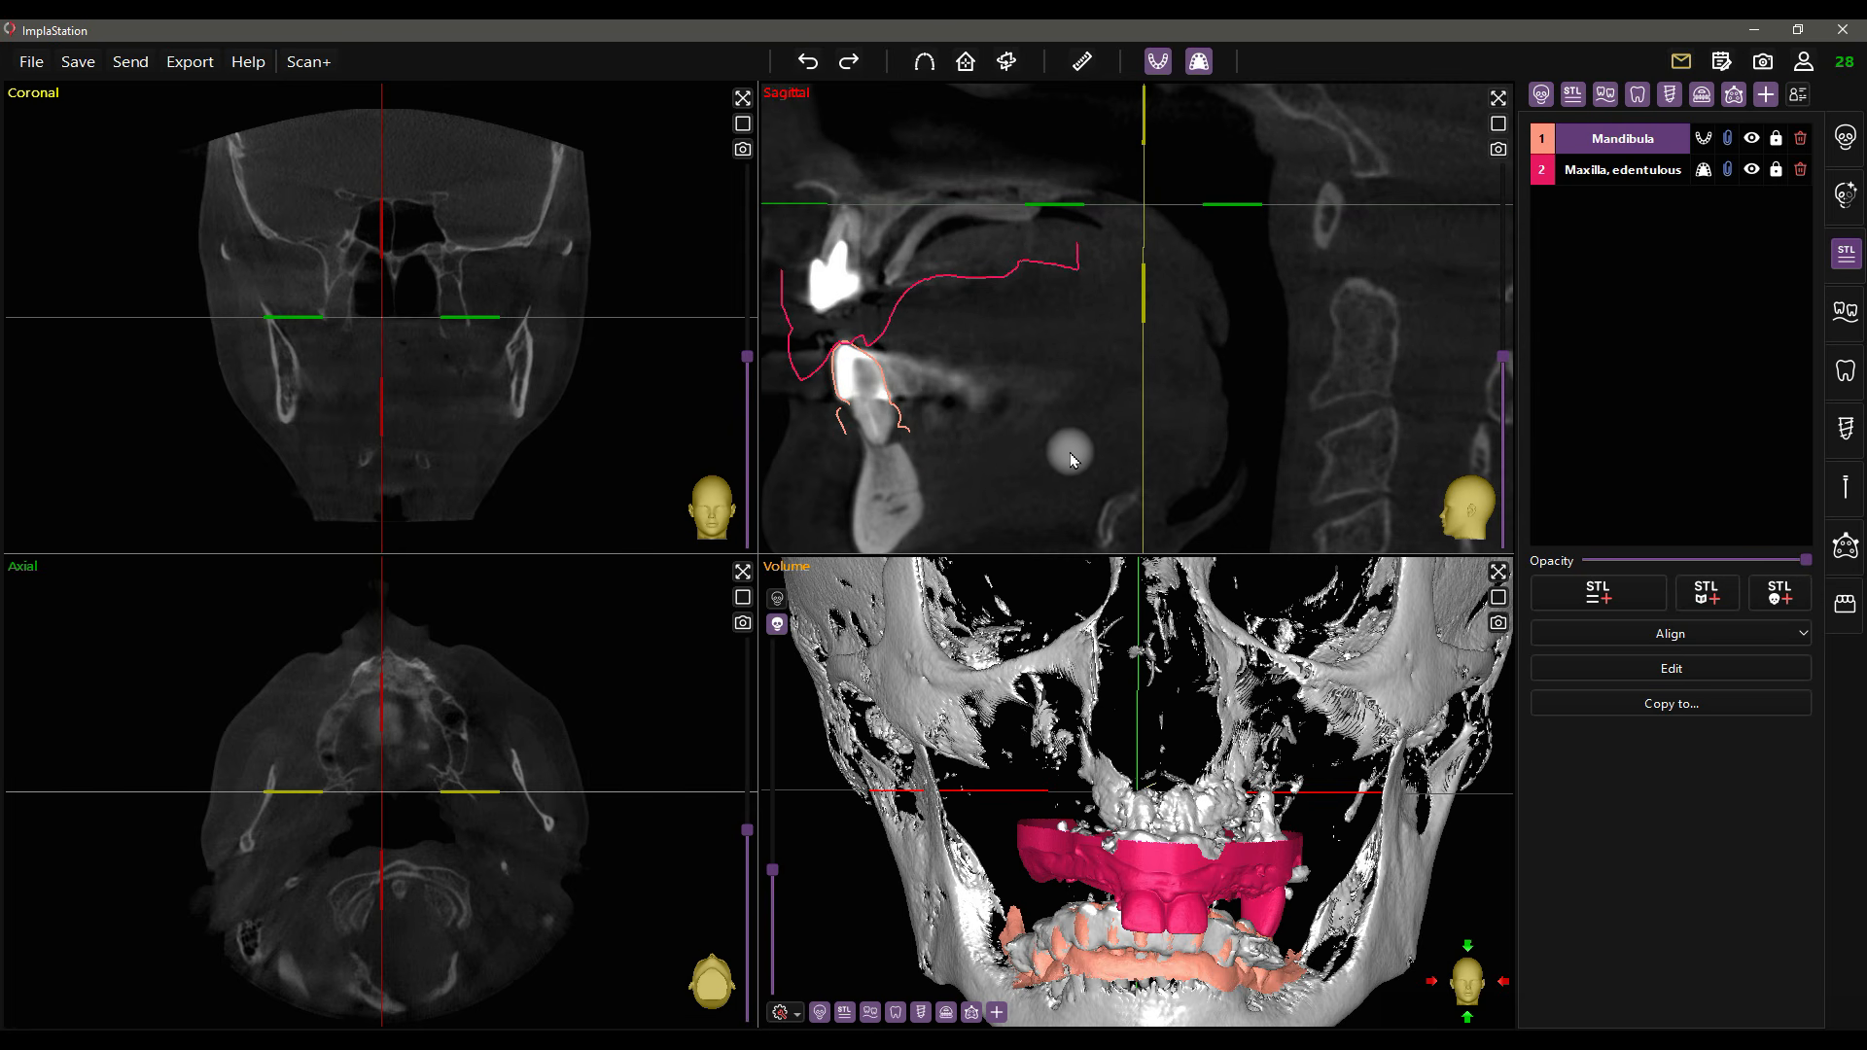
left_click_drag(1134, 292, 1092, 447)
left_click_drag(1125, 750, 1524, 719)
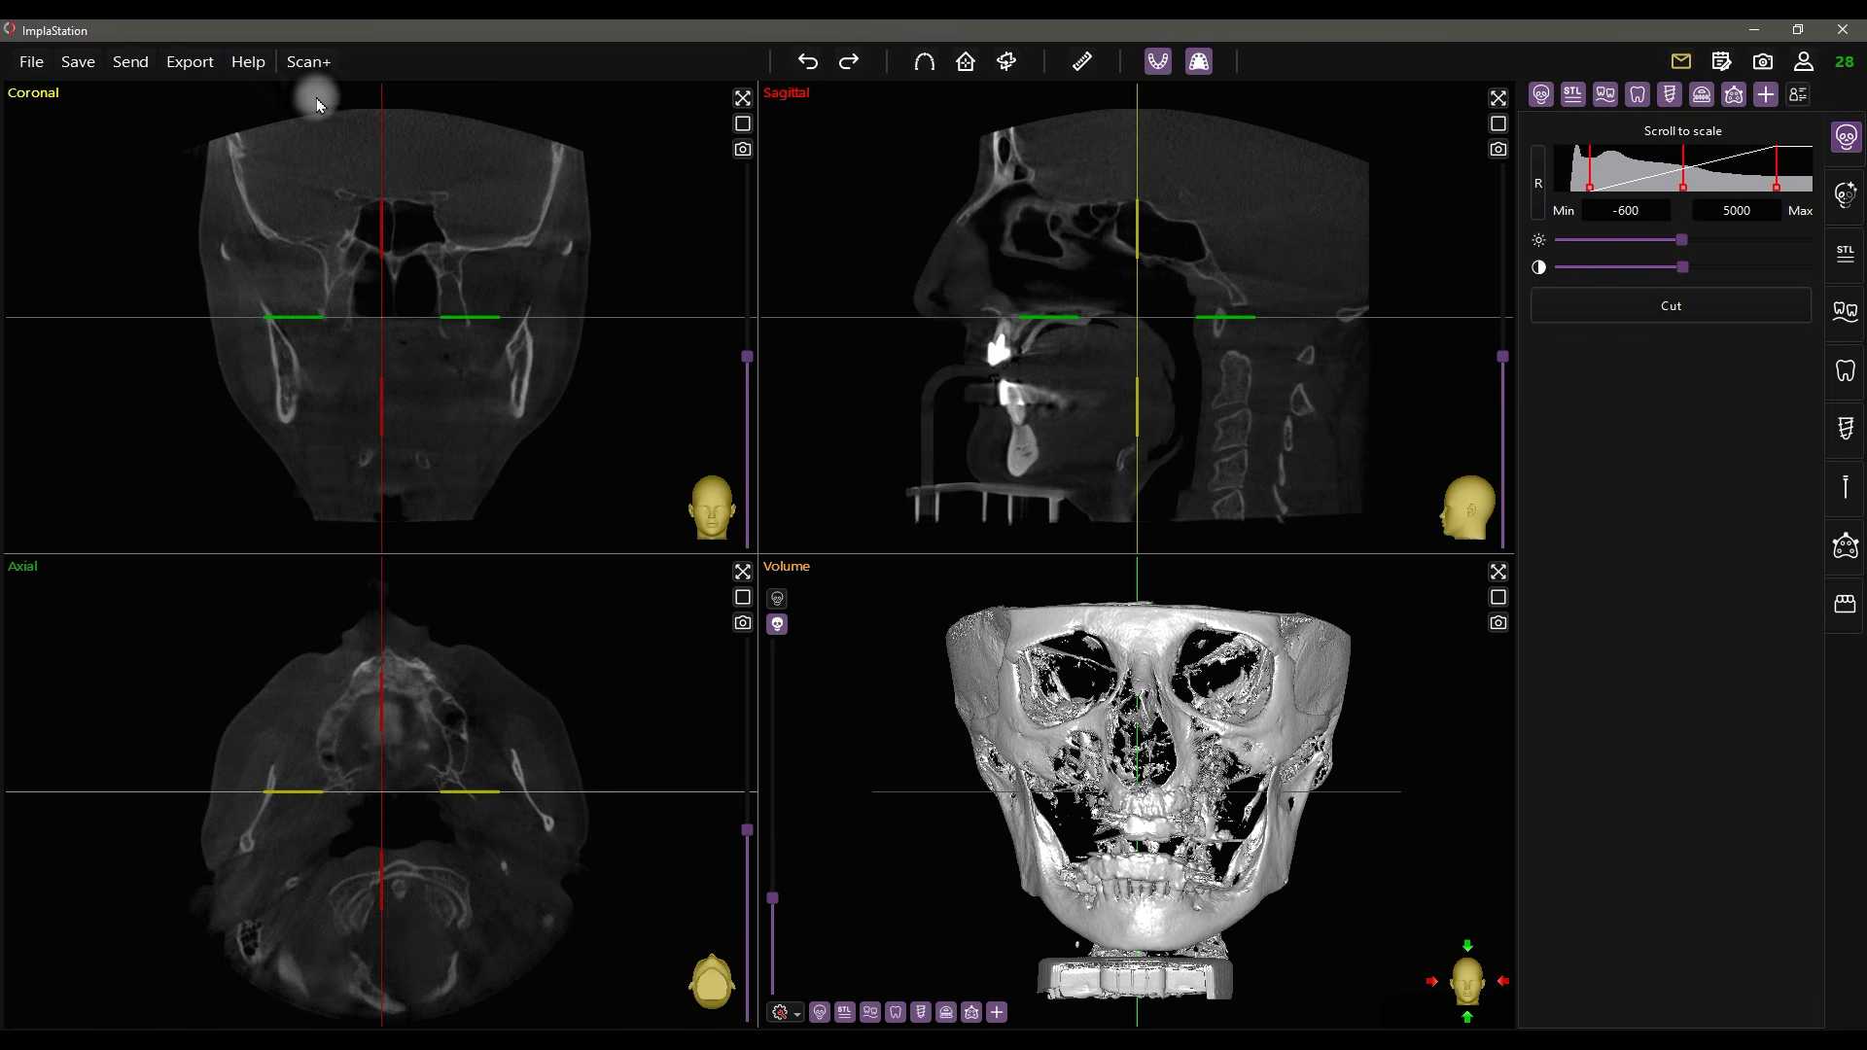
- Run Scan+ for Maxilla + Mandible and apply the Mandibula and Maxilla, edentulous scans, each with Auto Align
left_click(305, 61)
left_click(1063, 536)
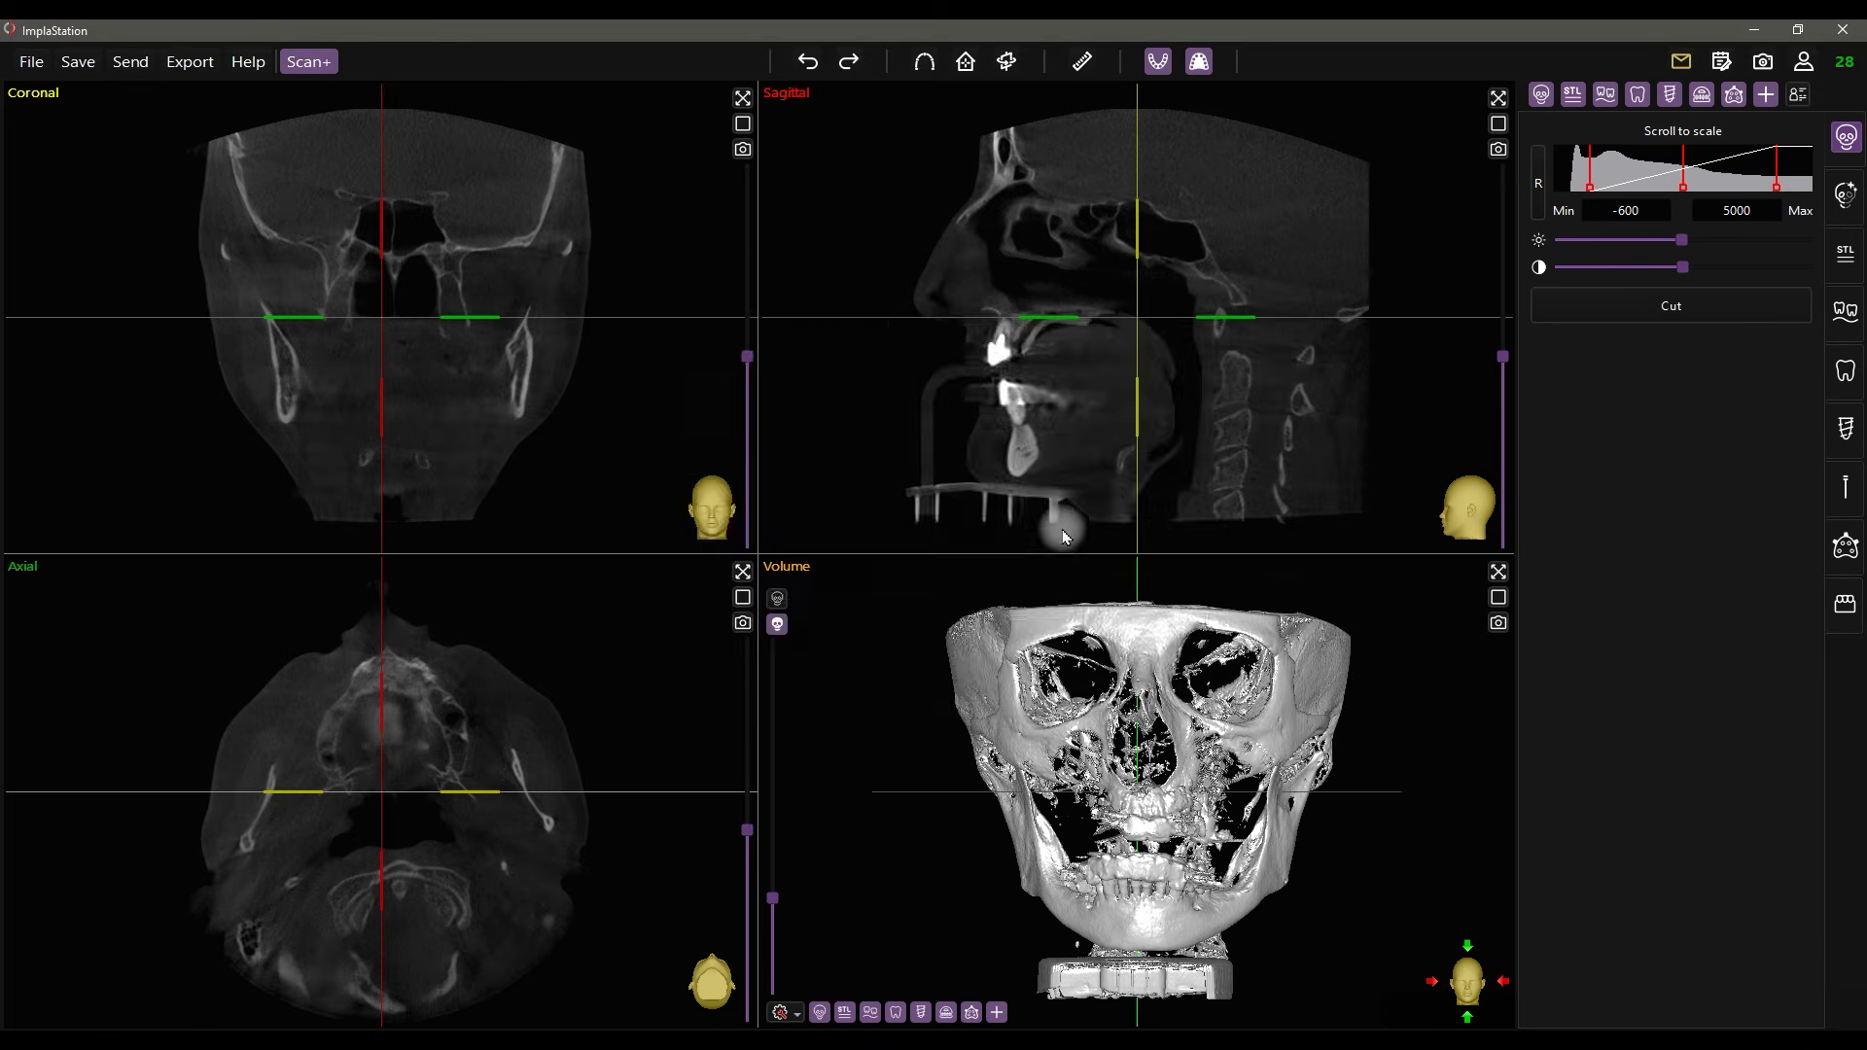
left_click_drag(1259, 341, 1244, 562)
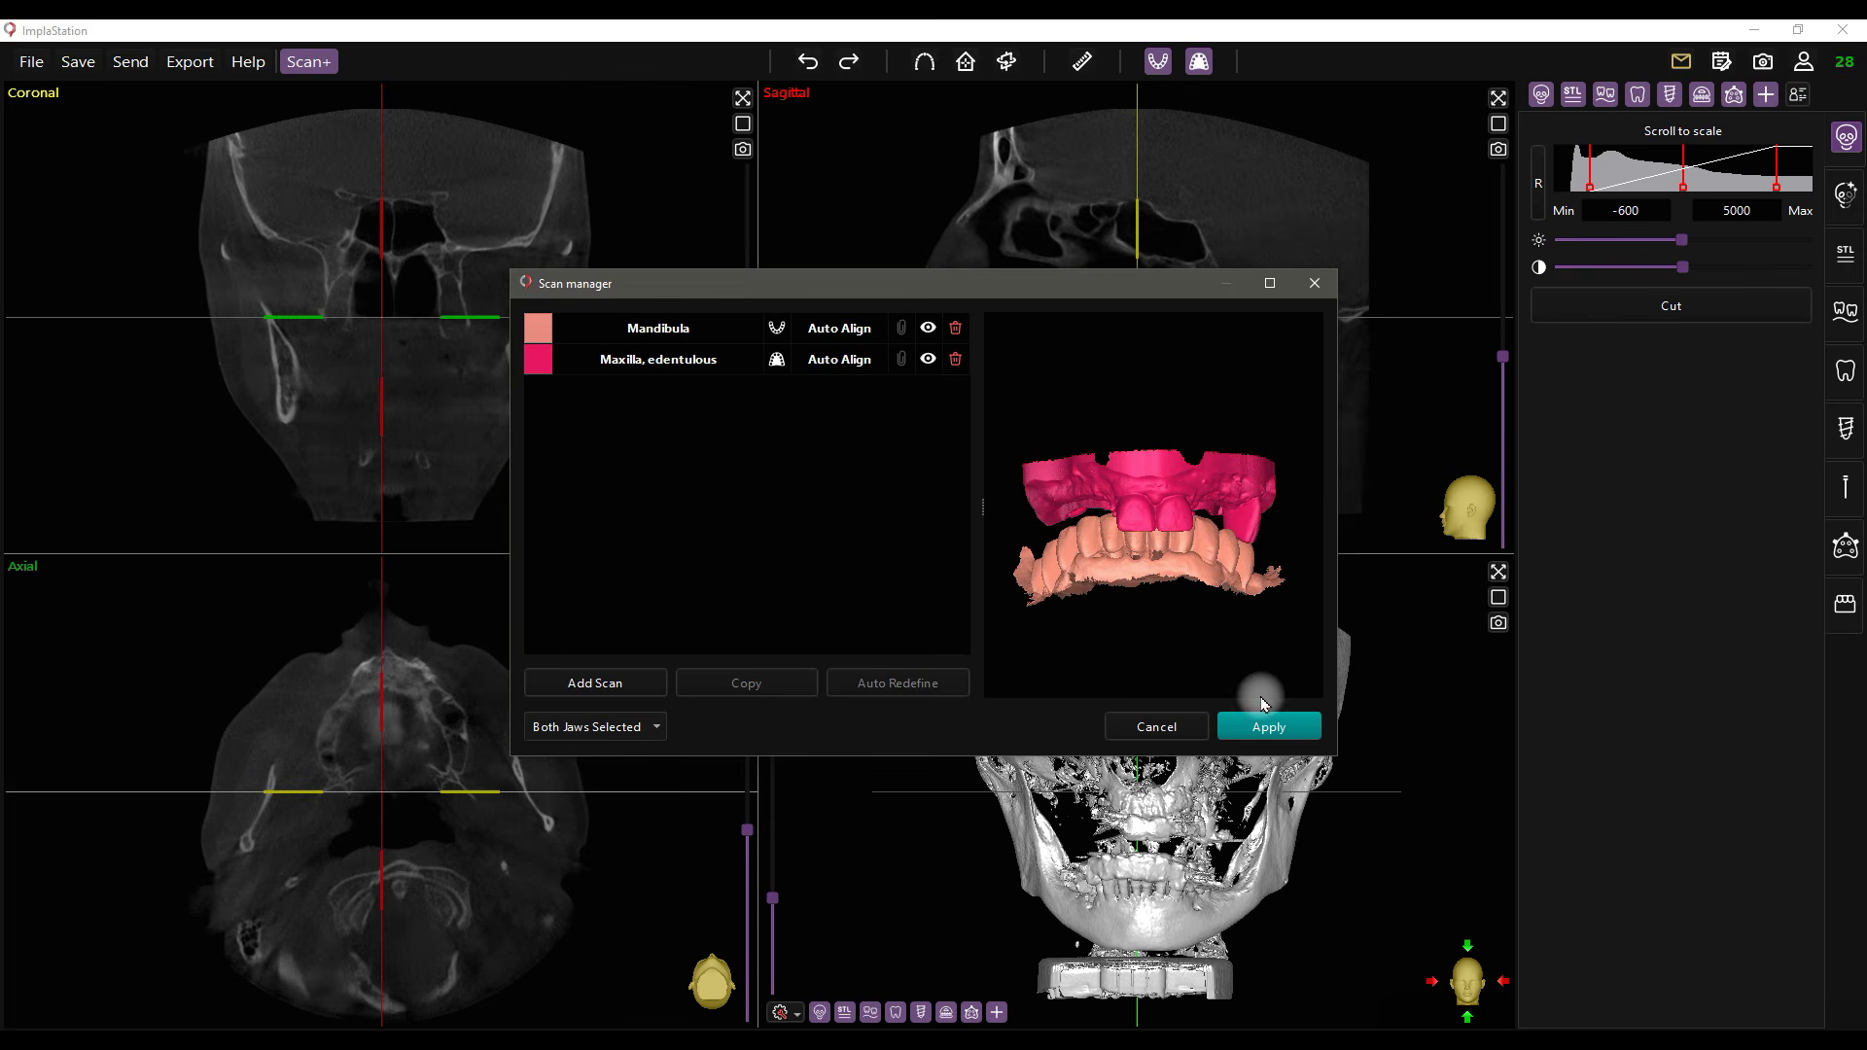
left_click(1267, 727)
- Confirm the edentulous maxilla scan's alignment and check both jaw outlines on the sagittal slice and in the volume
left_click(1600, 758)
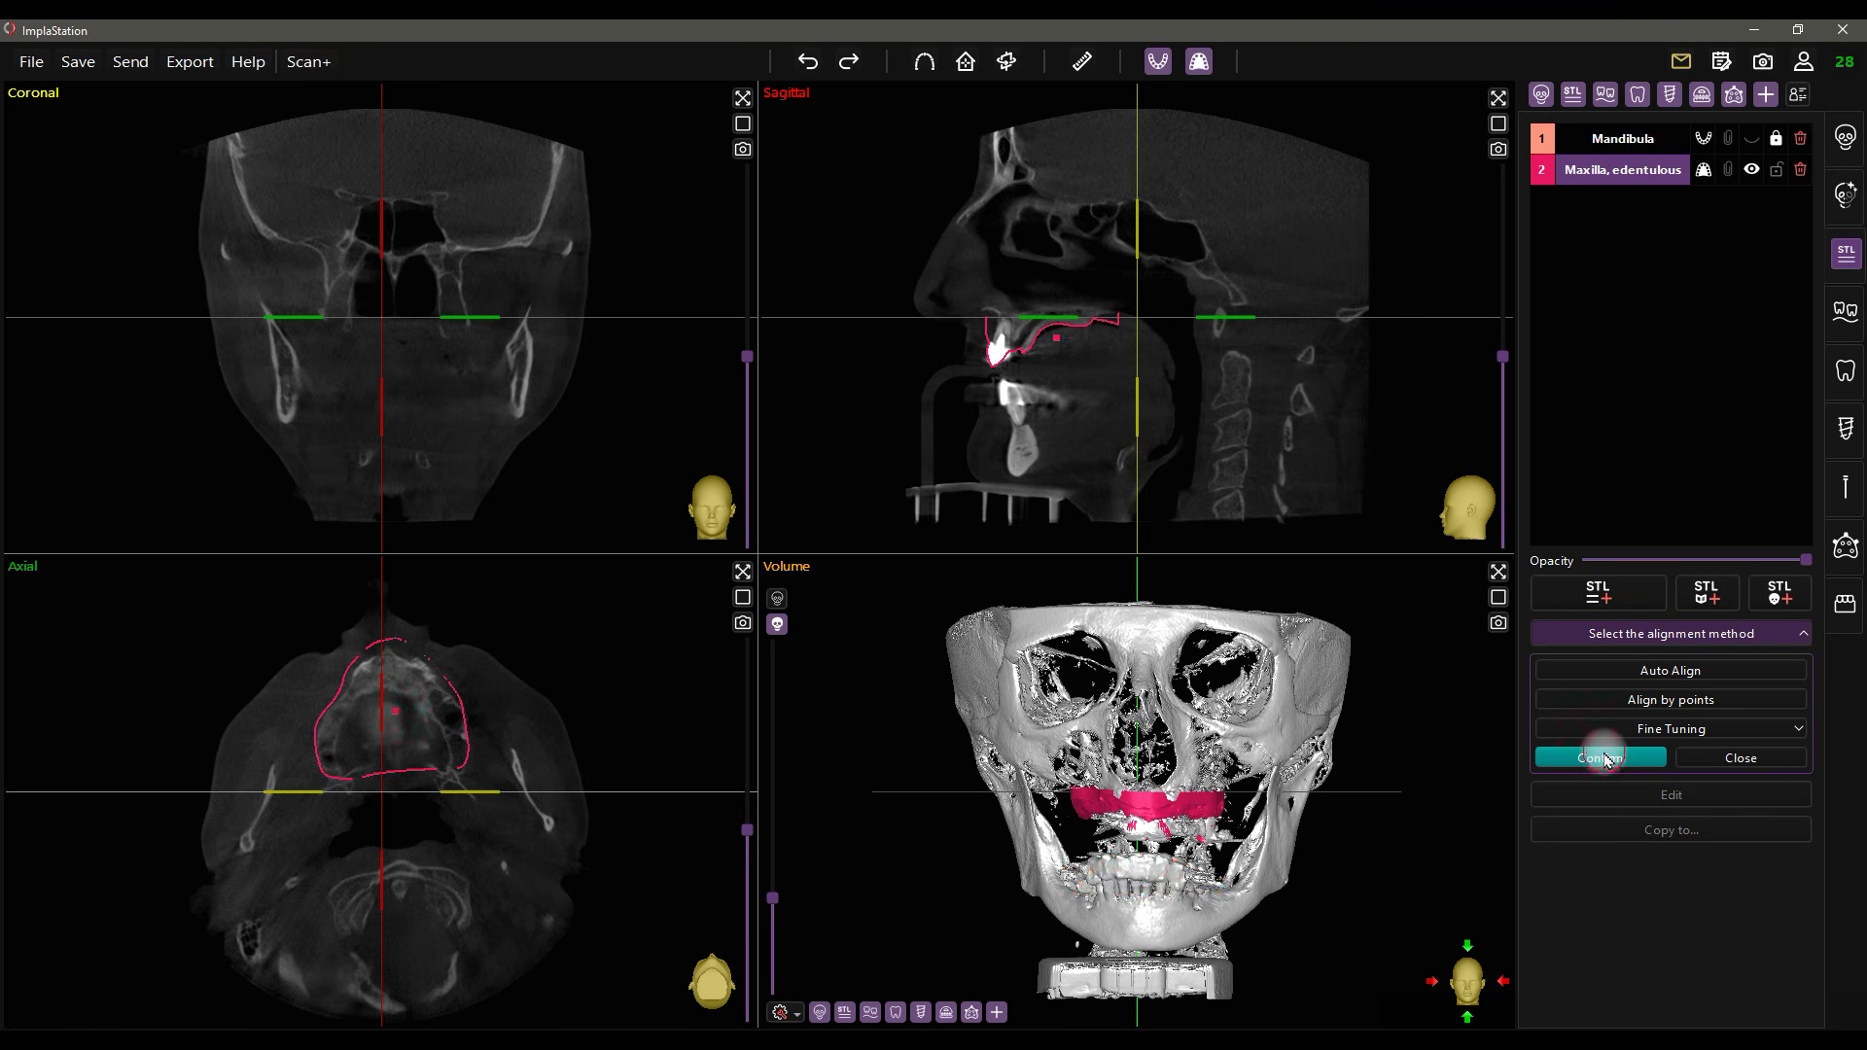
right_click_drag(1185, 474, 1164, 132)
right_click_drag(1429, 886, 1019, 995)
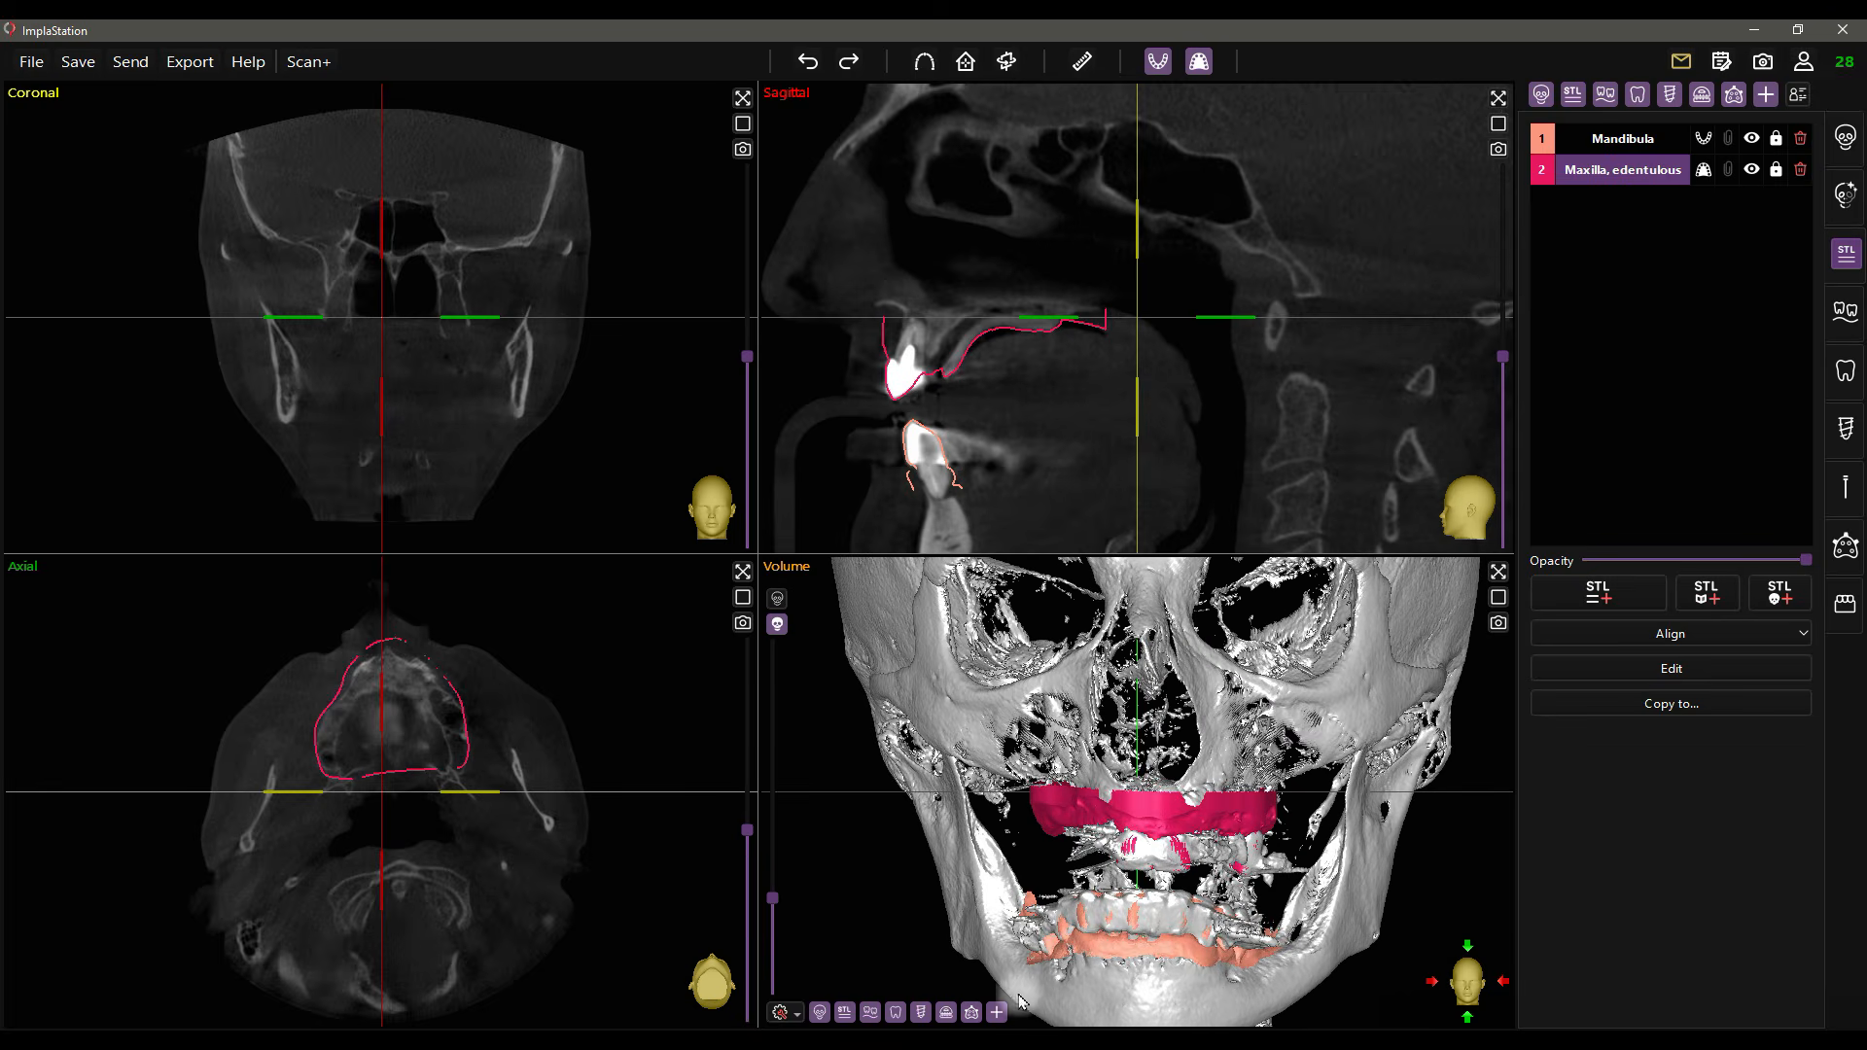
mouse_move(853, 921)
left_mouse_down()
mouse_move(1306, 913)
mouse_move(843, 925)
left_mouse_up()
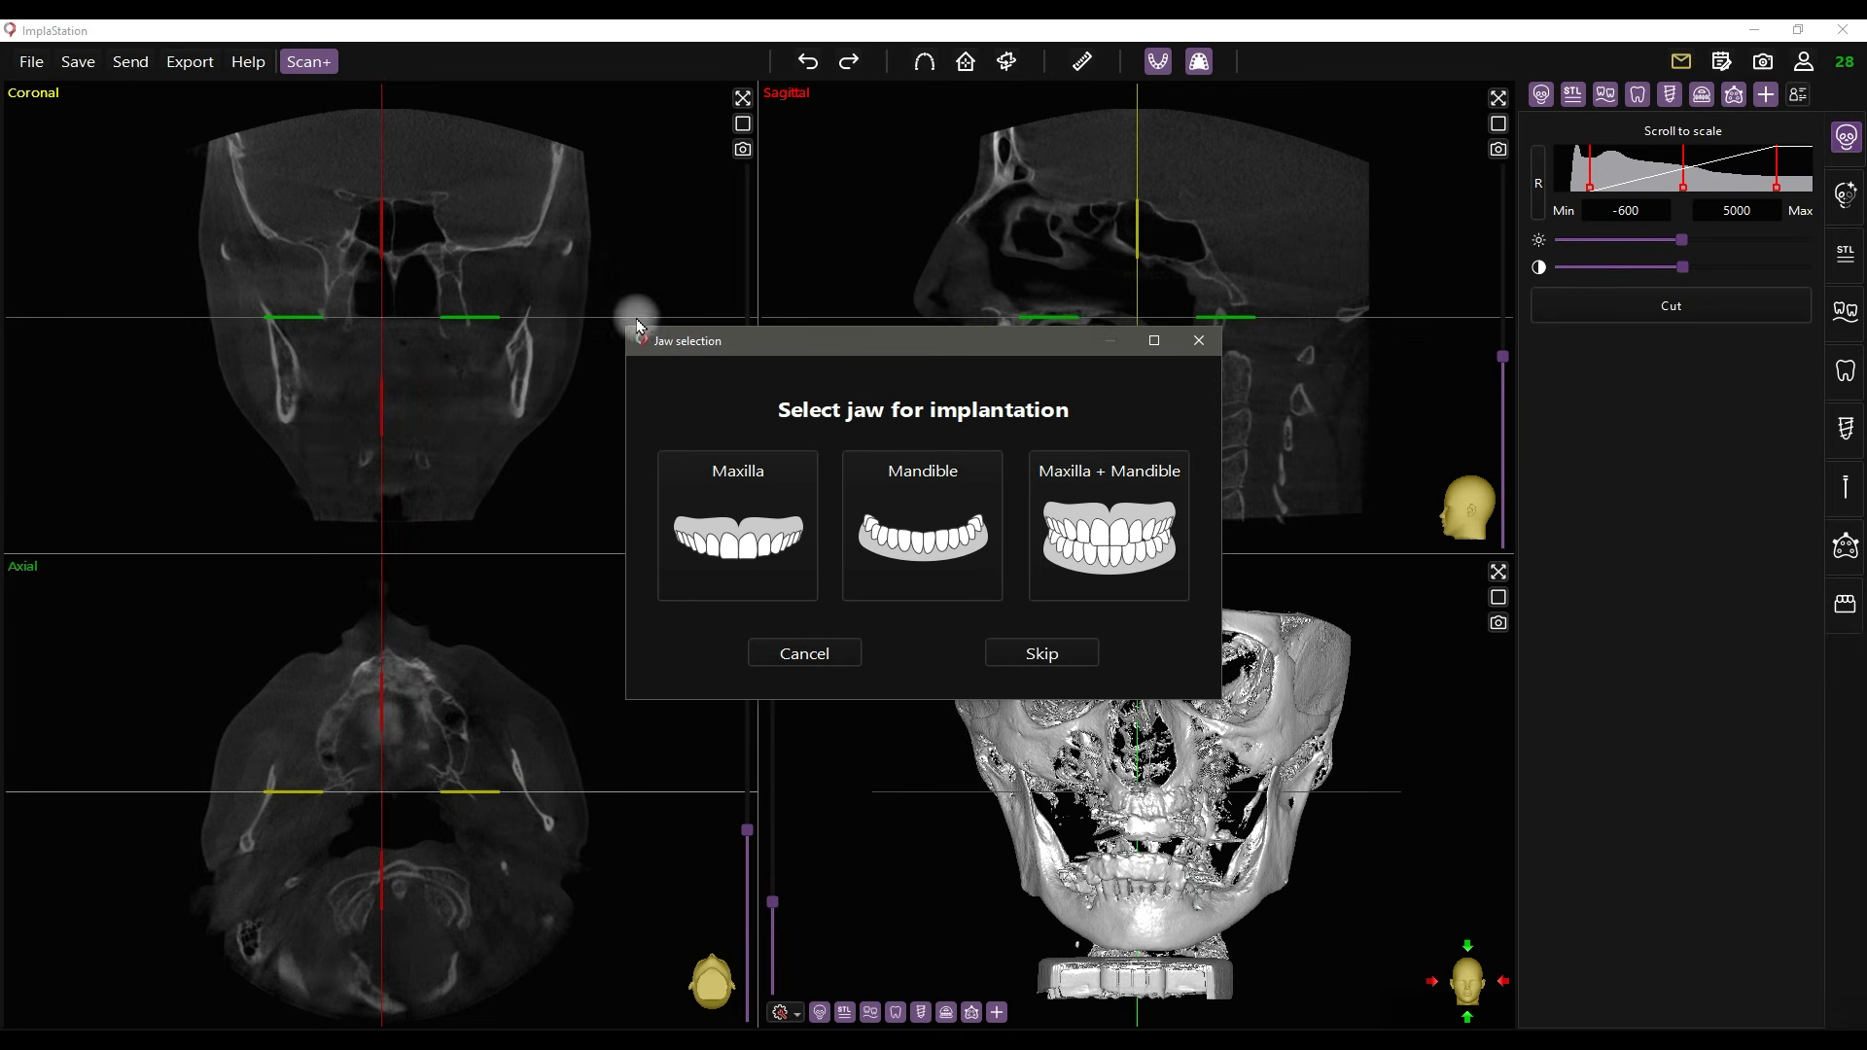
- Import Mandibula.stl, Maxilla, edentulous.stl and Maxilla.stl through Scan+ with the Maxilla as the implantation jaw
left_click(691, 487)
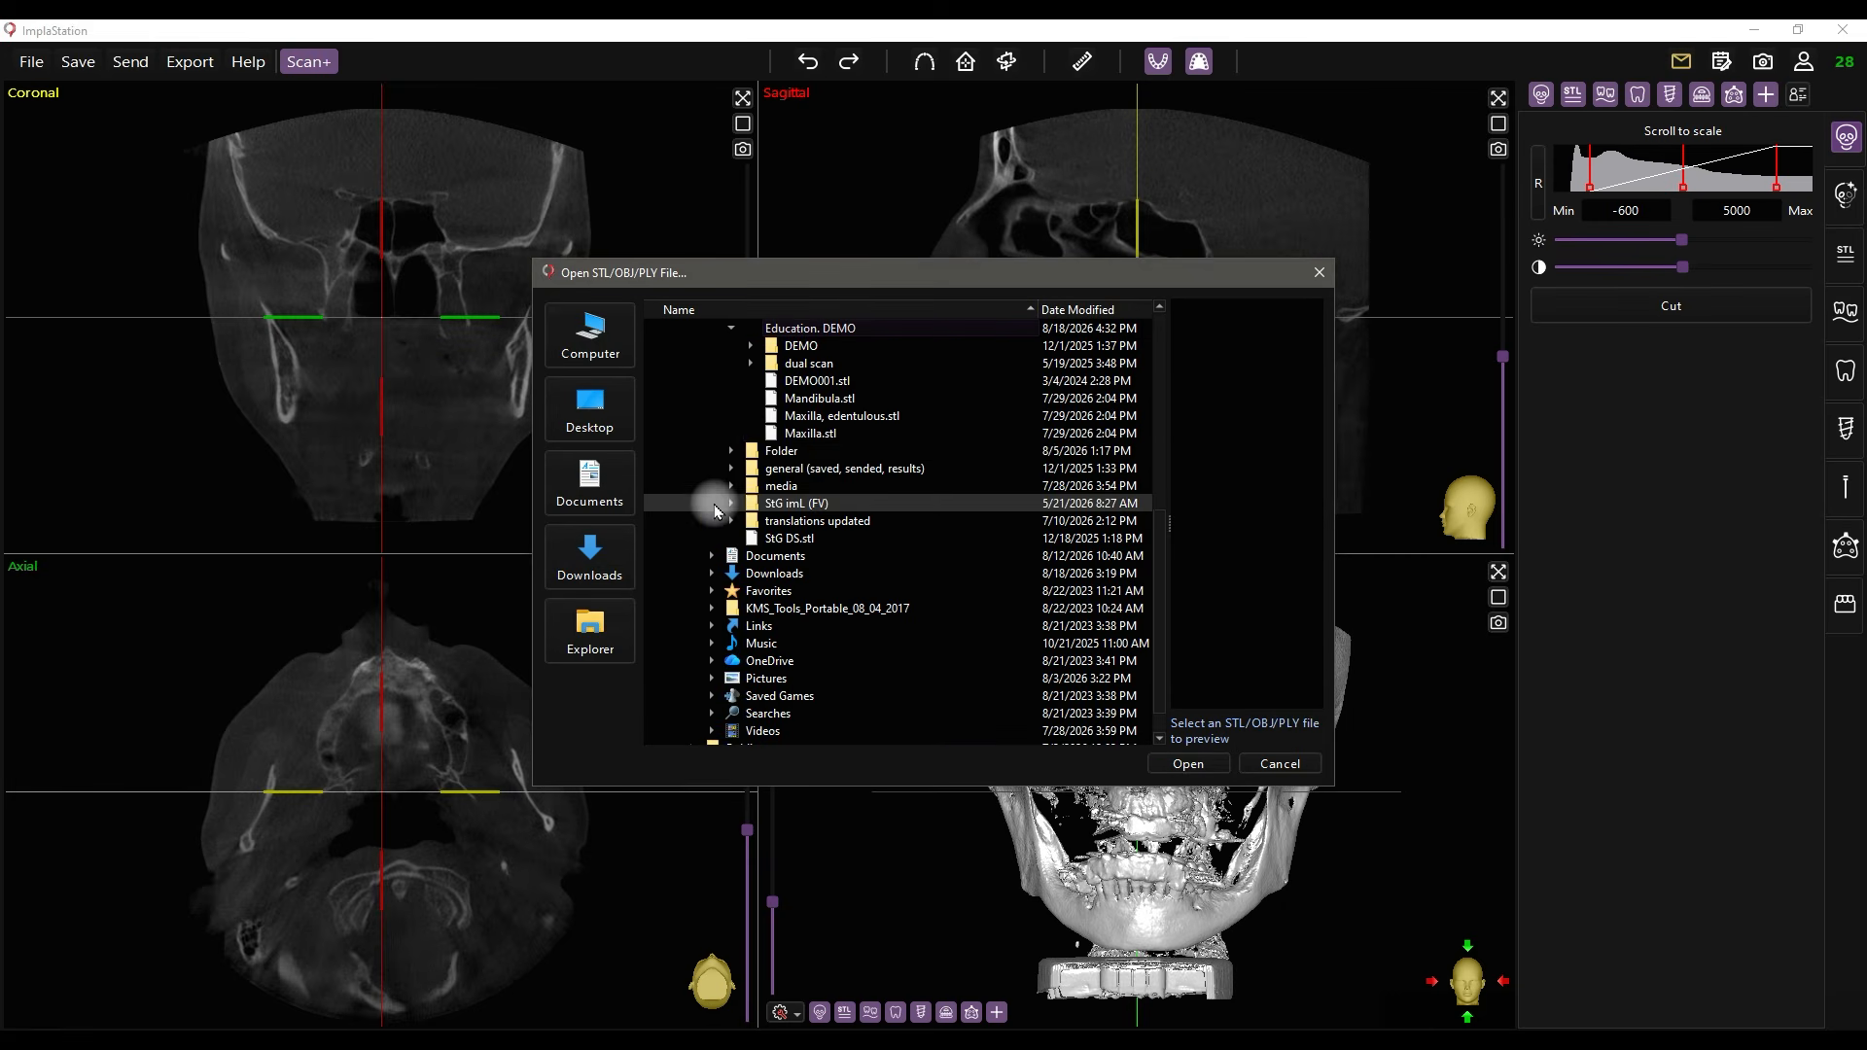
left_click(799, 397)
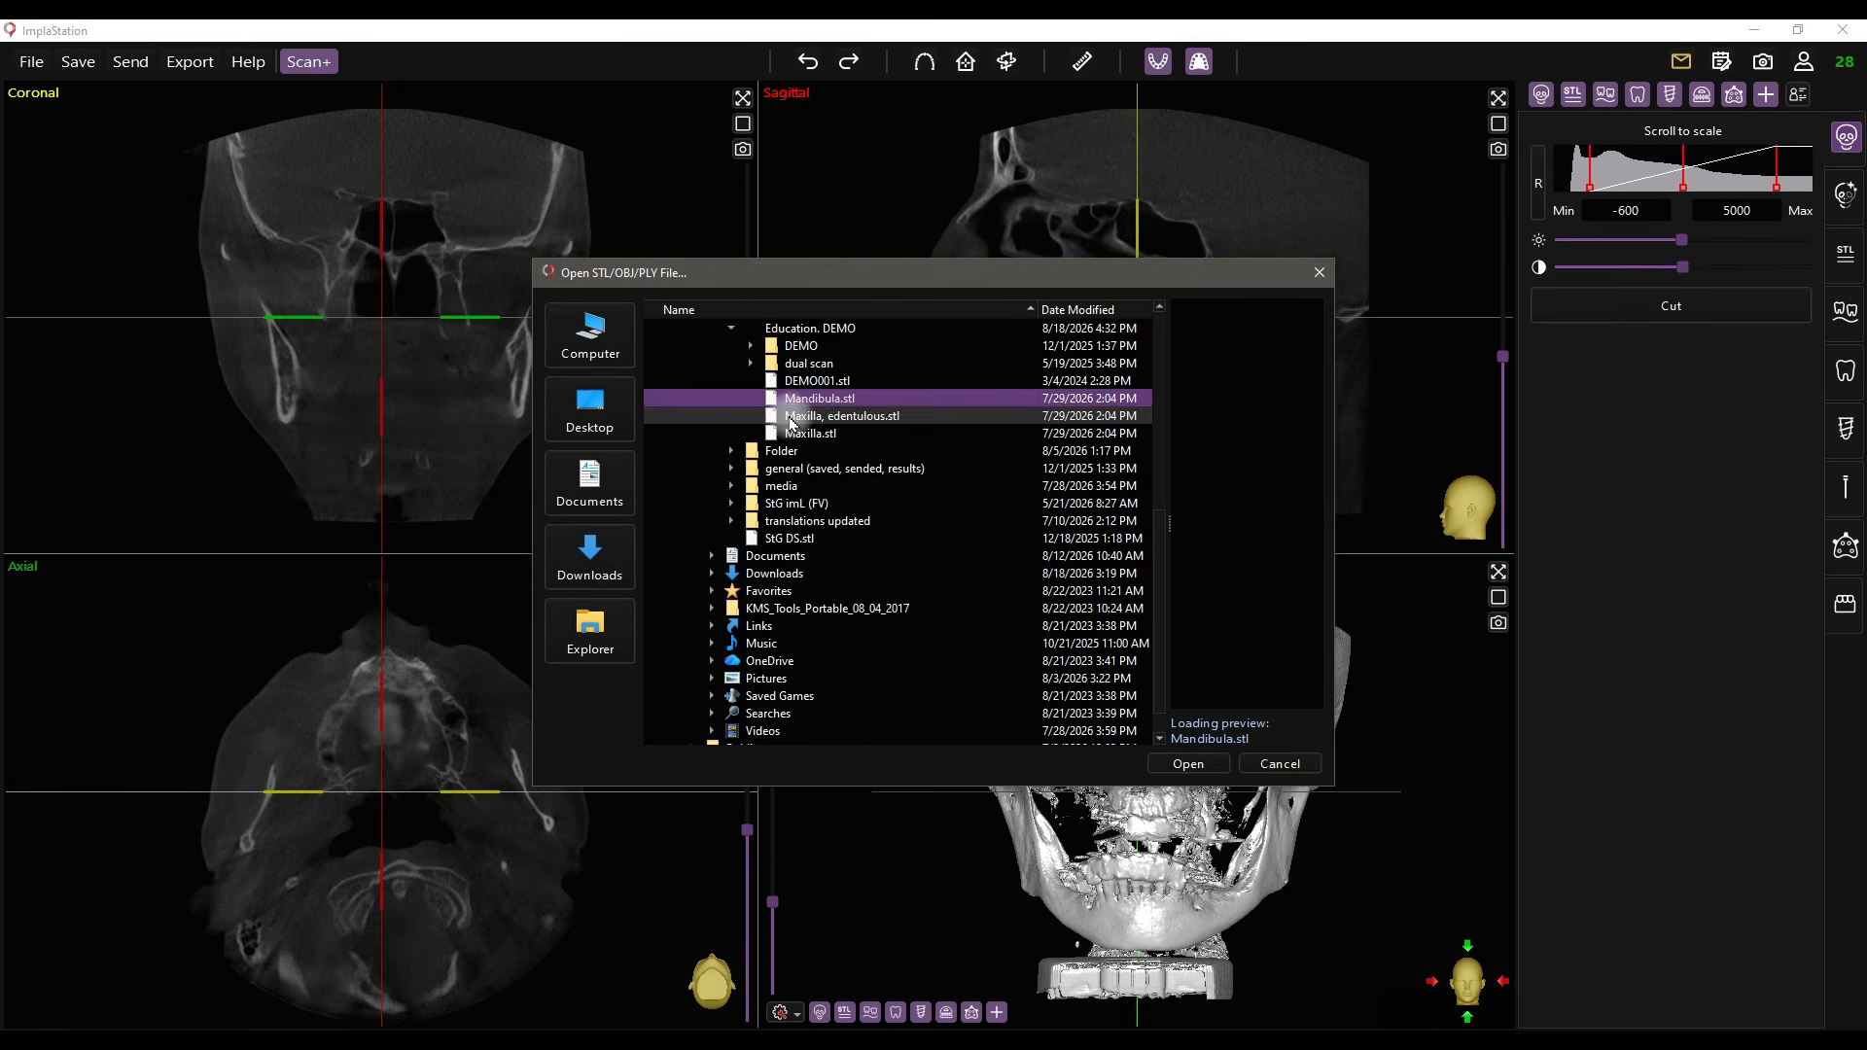
left_click(797, 434, "shift")
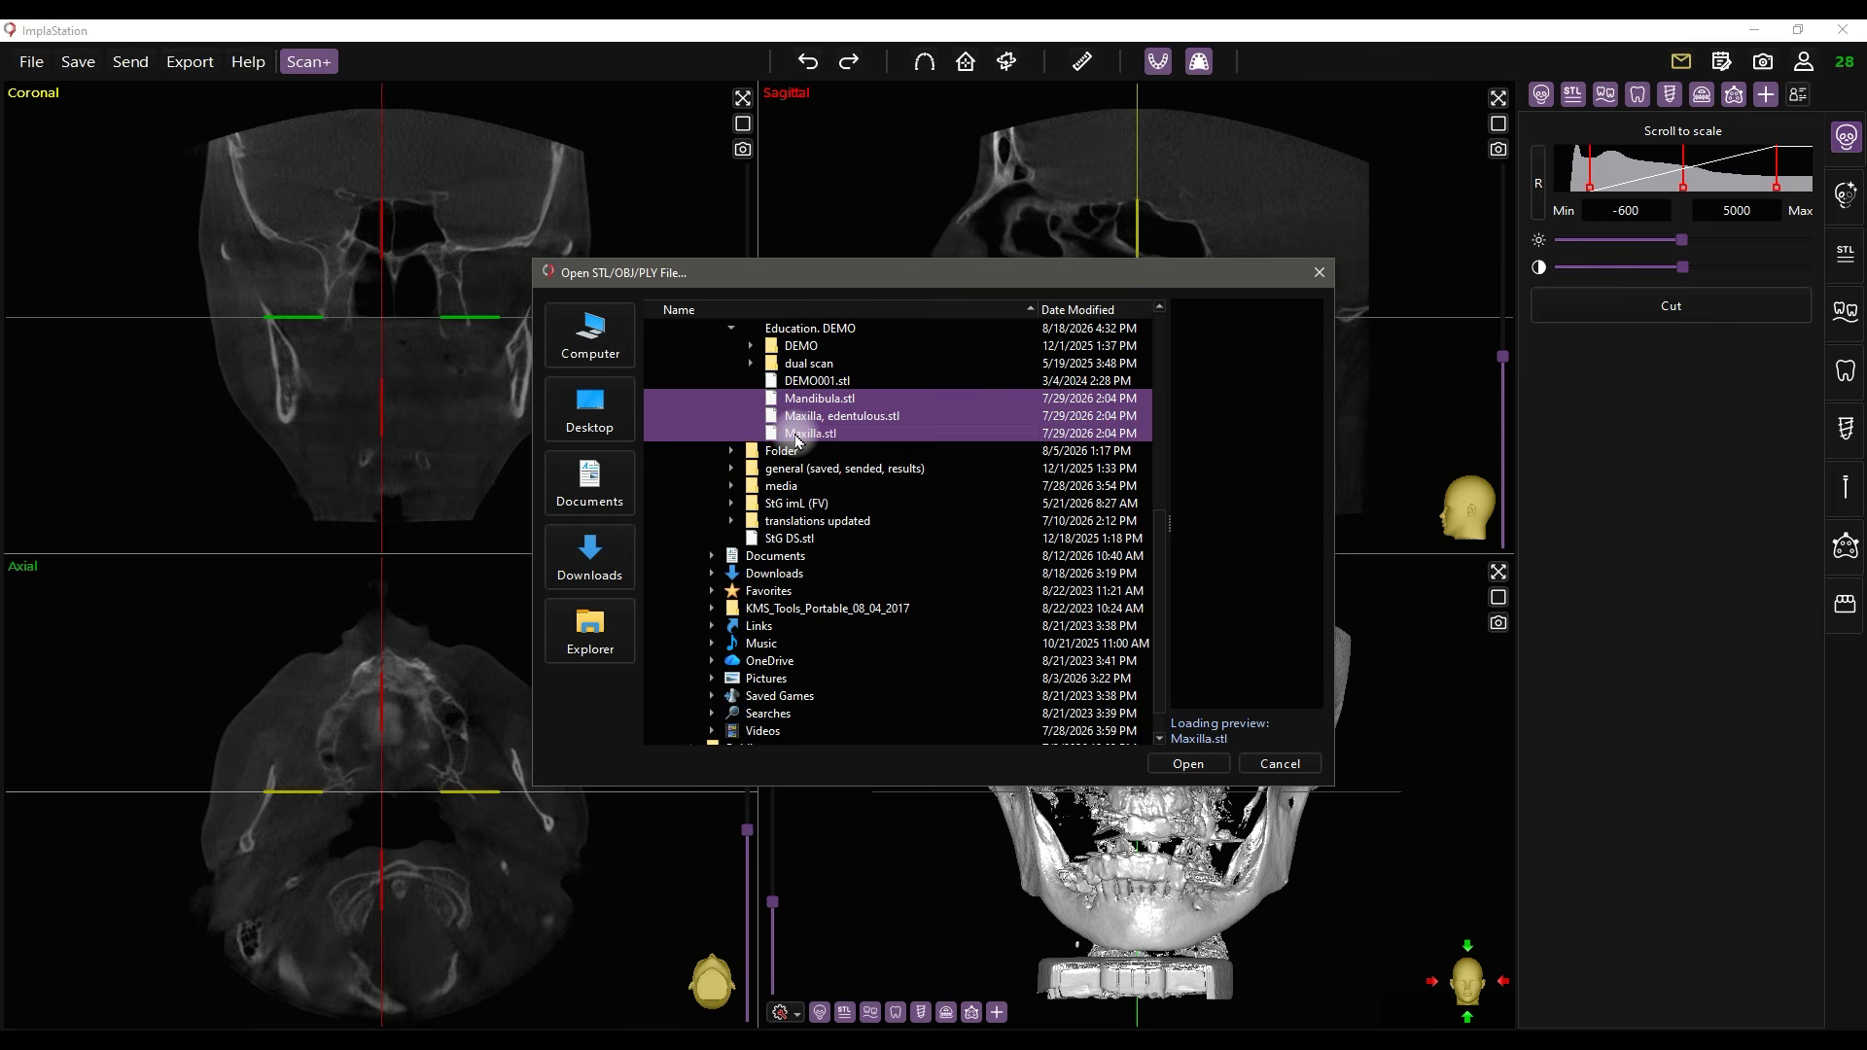
left_click(1188, 763)
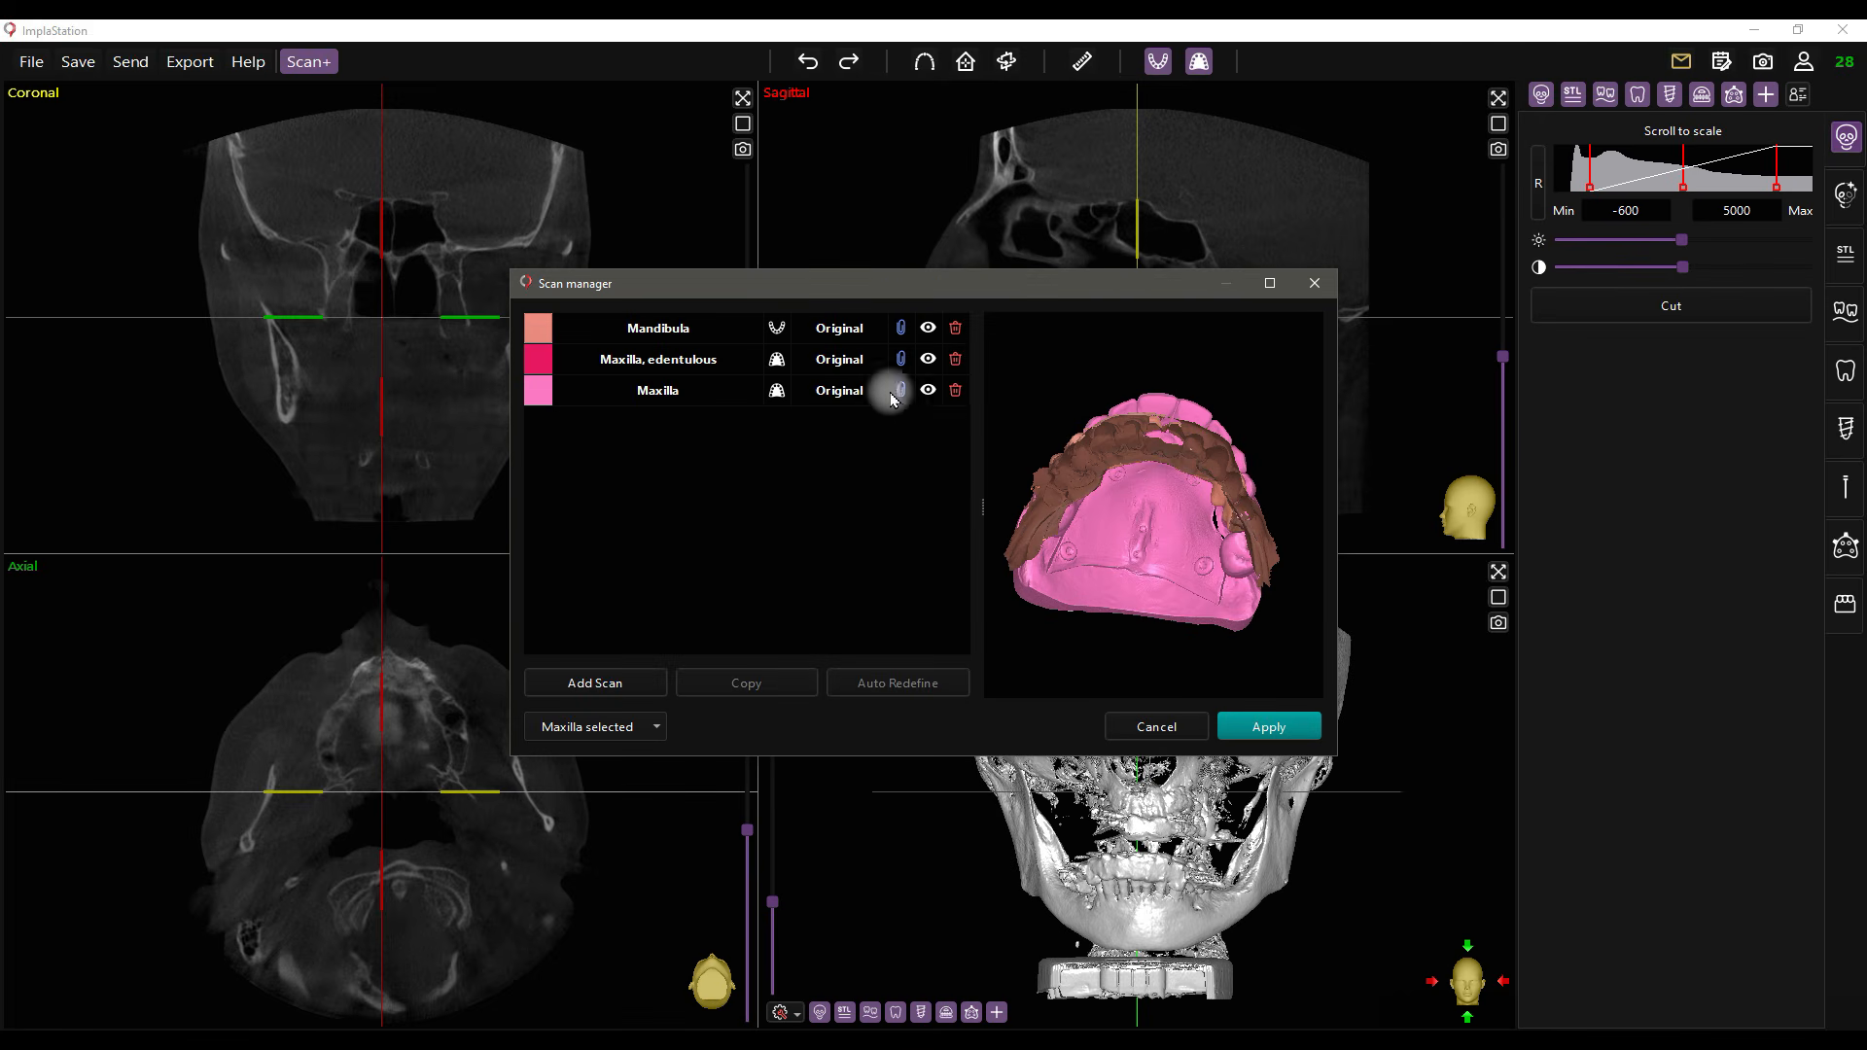
- Set Maxilla, edentulous to Auto Align, apply the linked scans, and check their fit on the sagittal slice
left_click(842, 360)
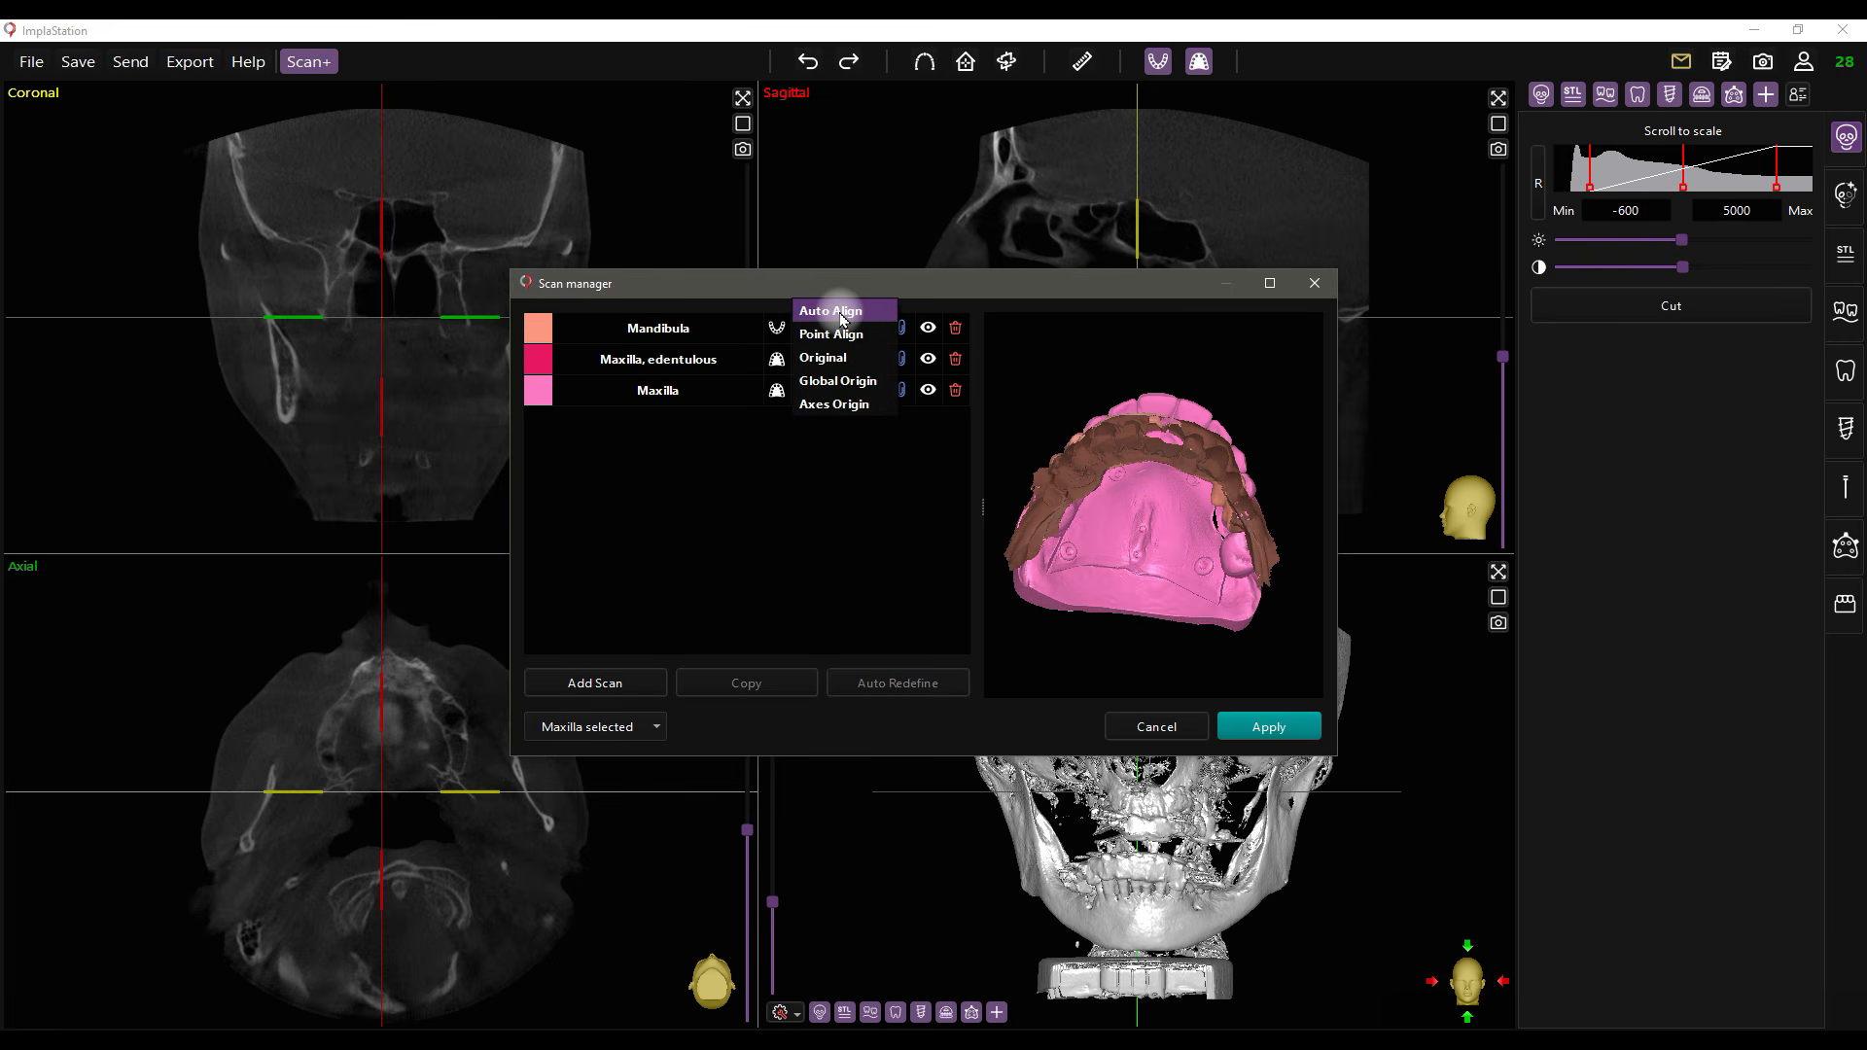
left_click(840, 312)
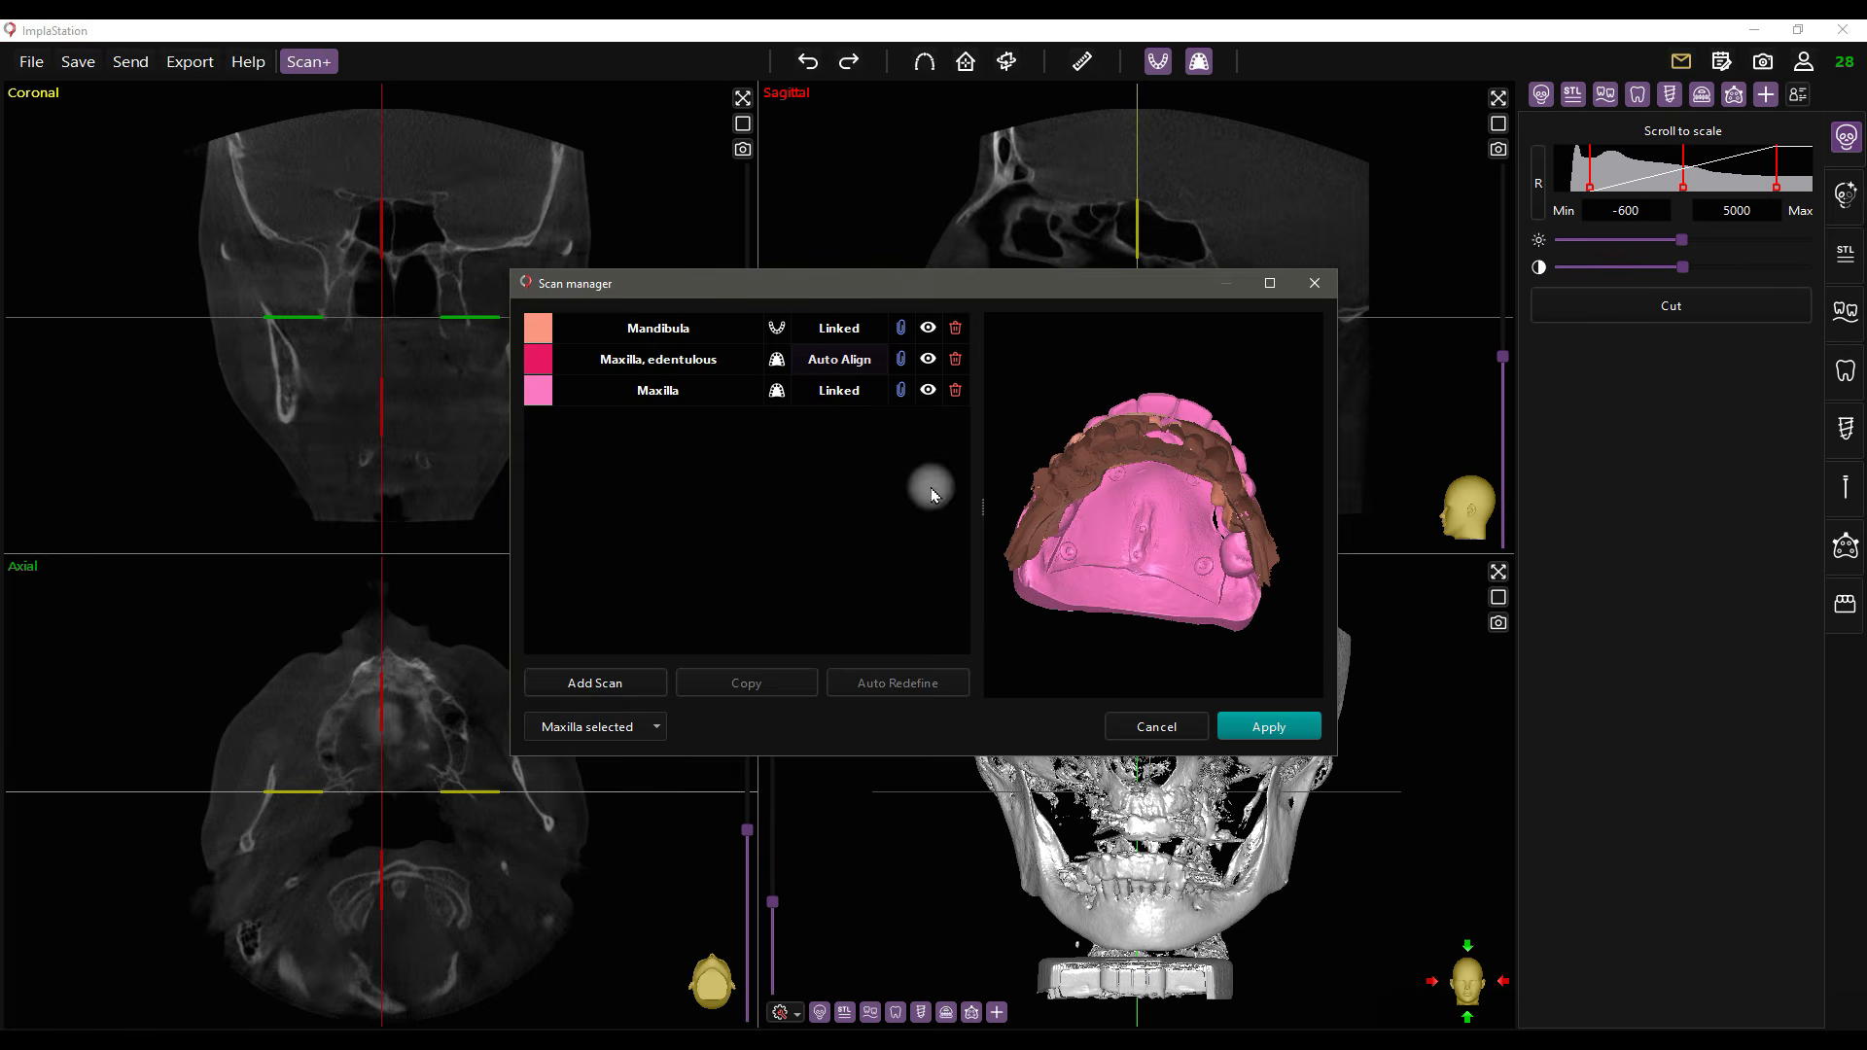
left_click(1247, 725)
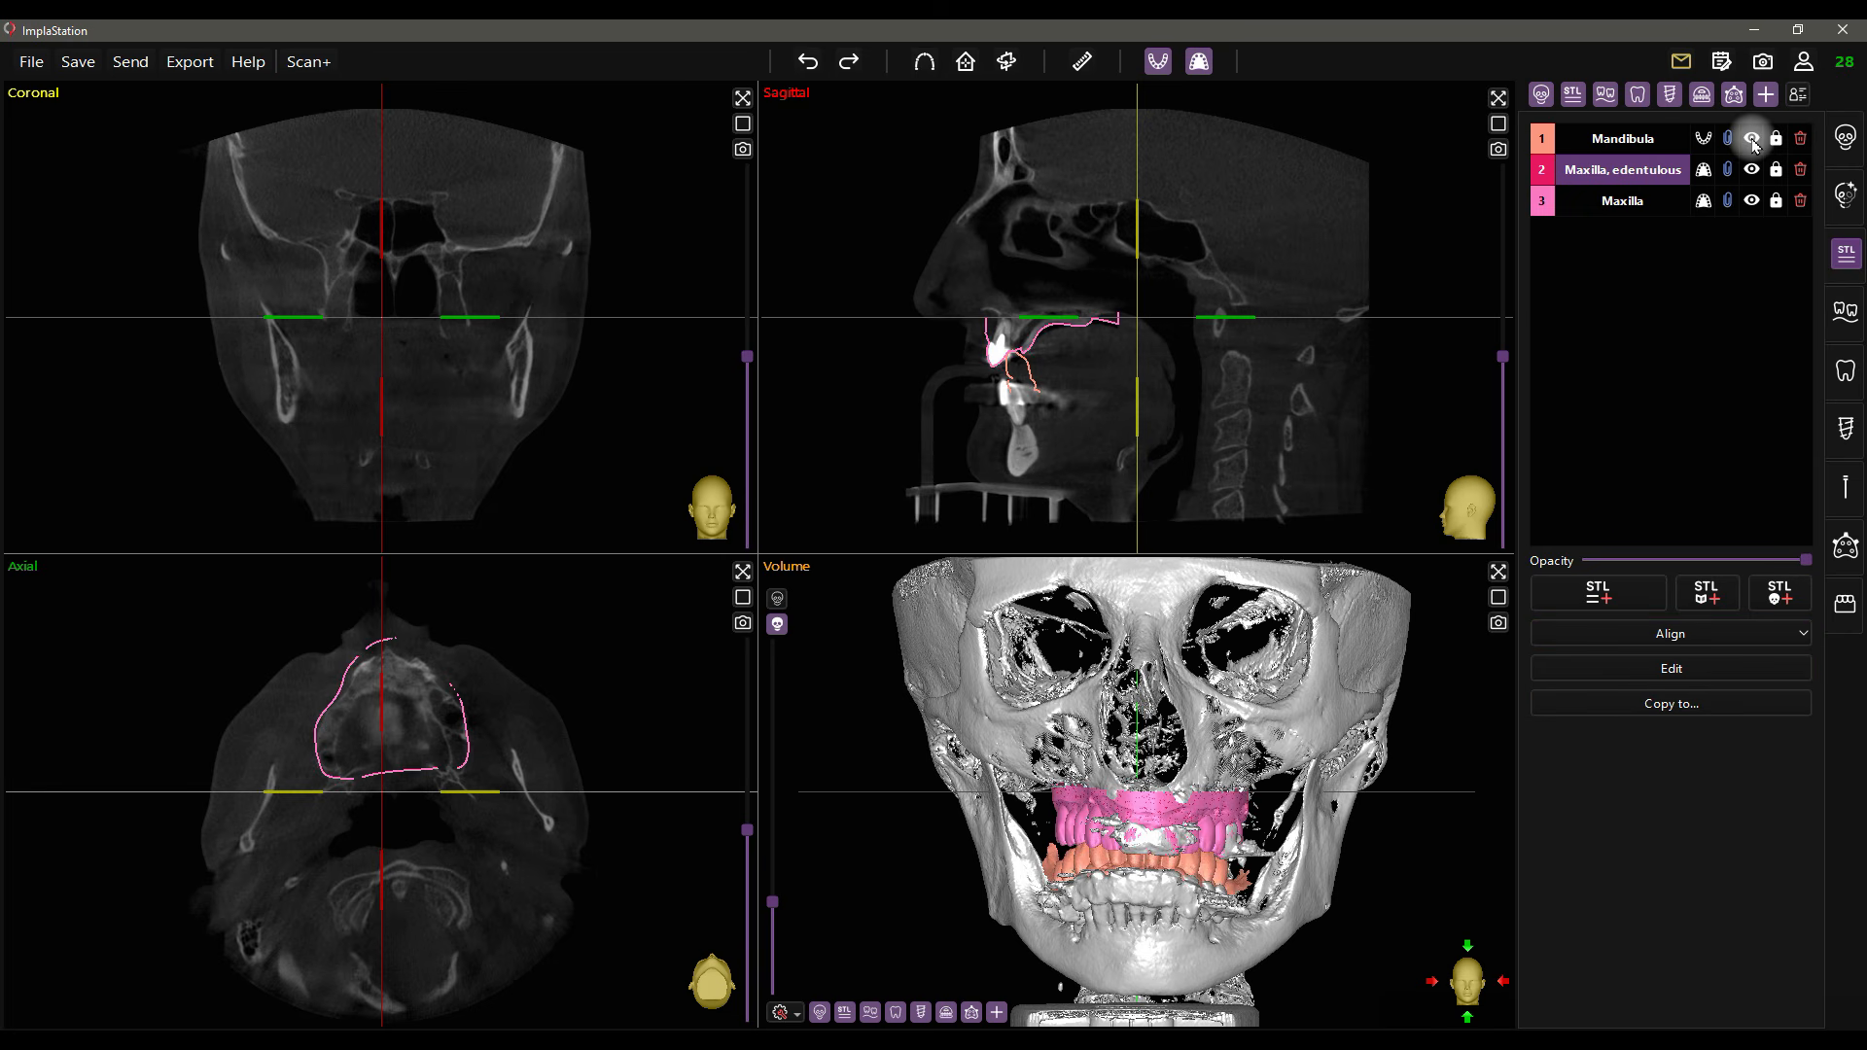
scroll(1106, 115, "up", 5)
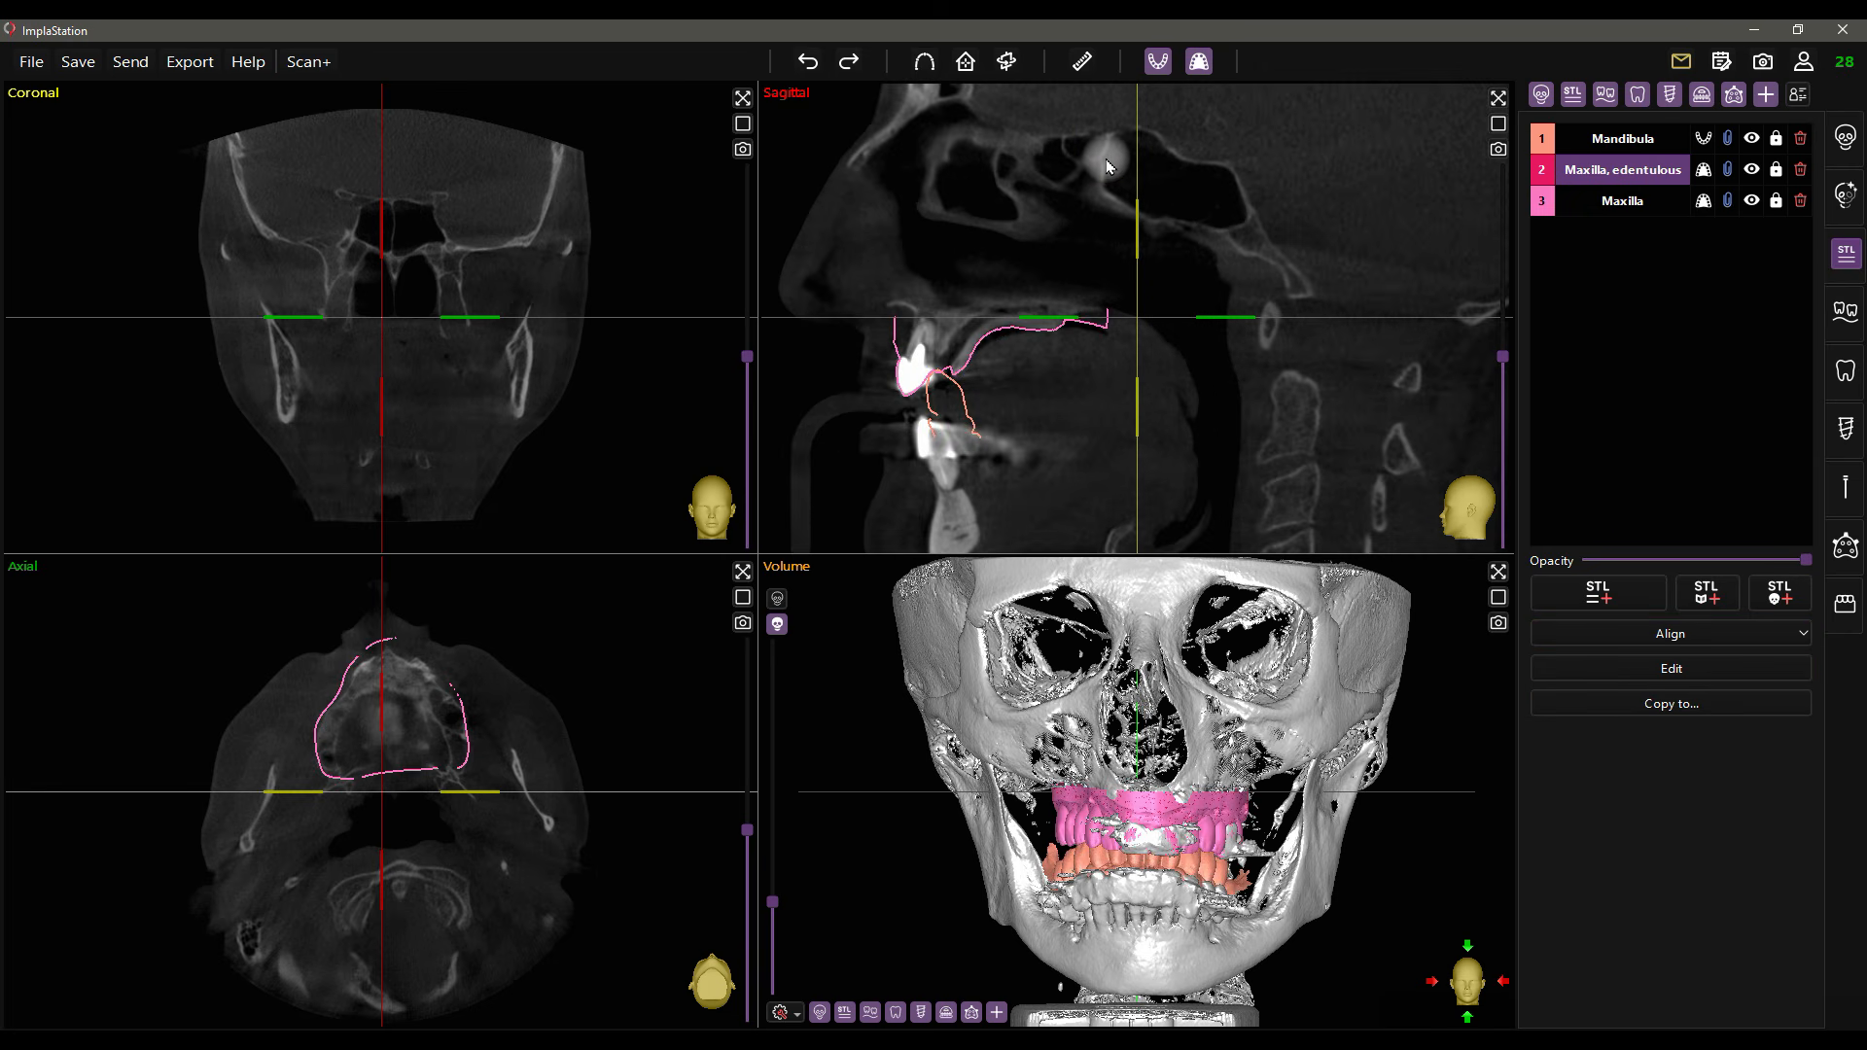
left_click(1752, 202)
left_click(1752, 202)
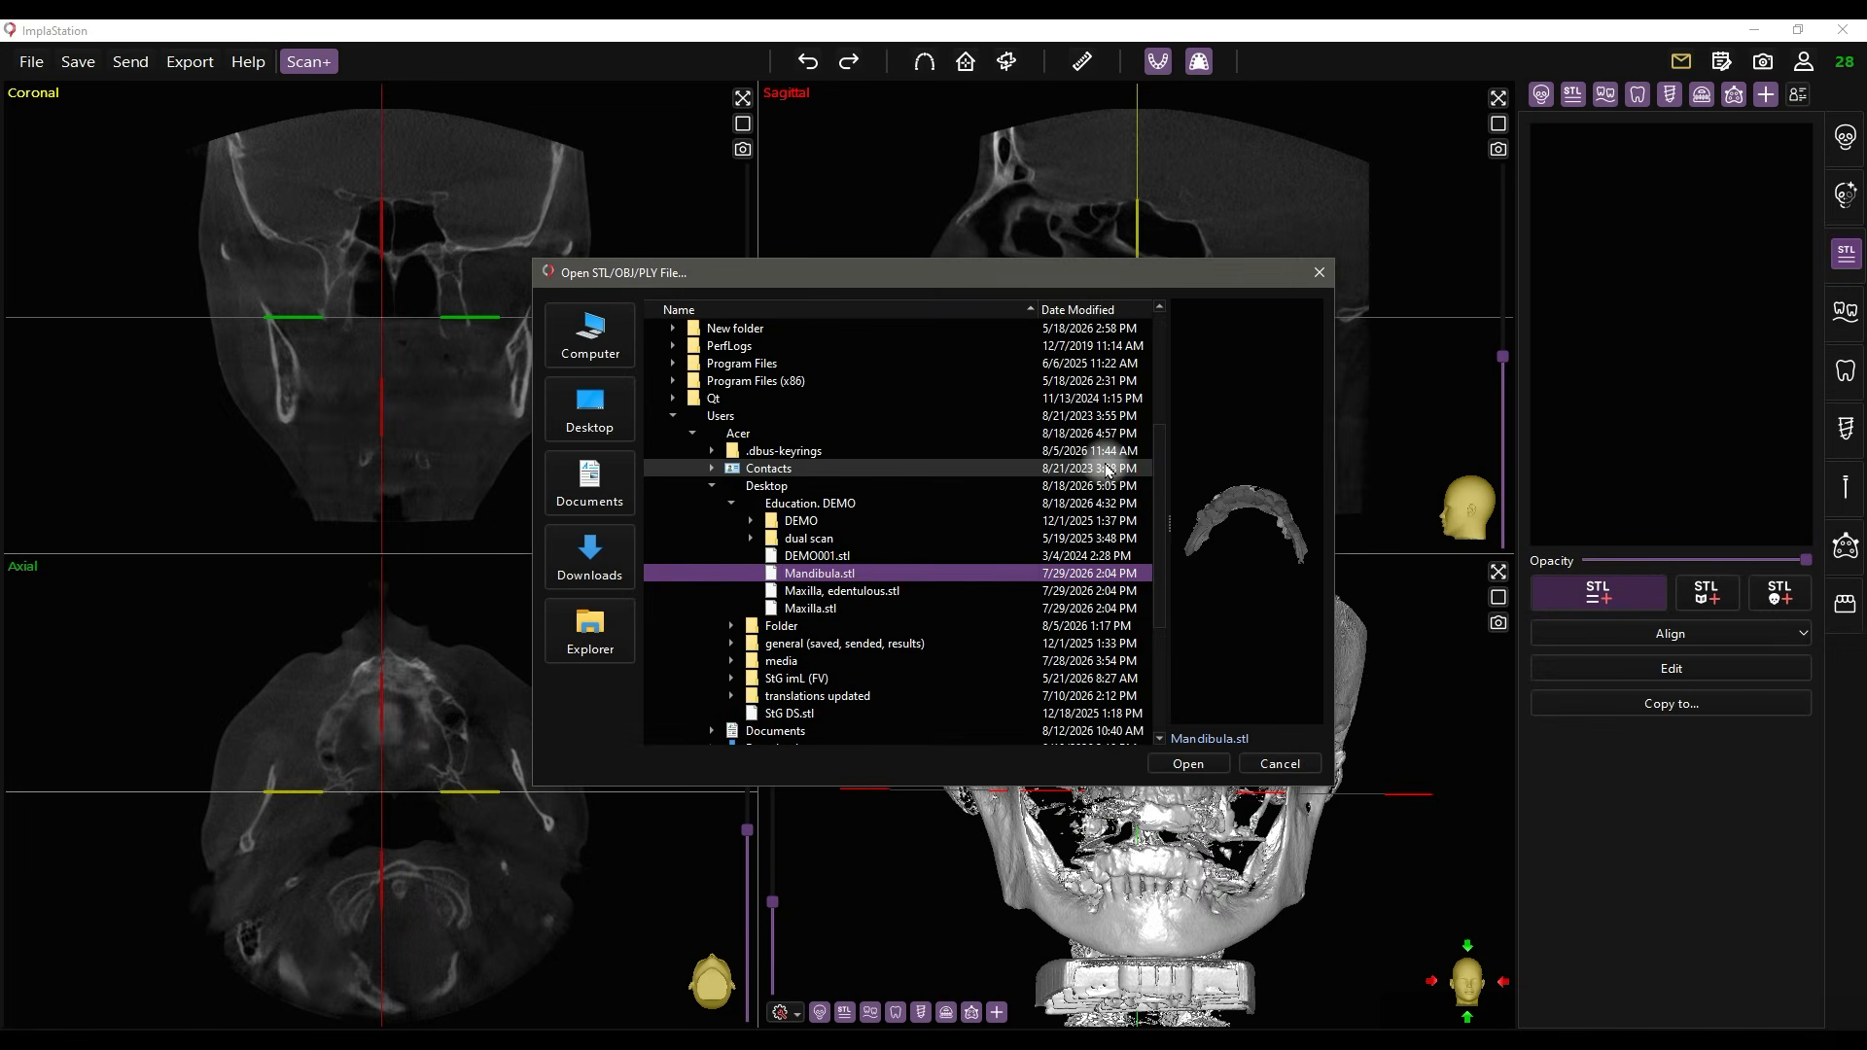
- Import the Mandibula, Maxilla, edentulous and Maxilla STL files, and duplicate the Mandibula scan in the Scan manager
scroll(1109, 470, "down", 1)
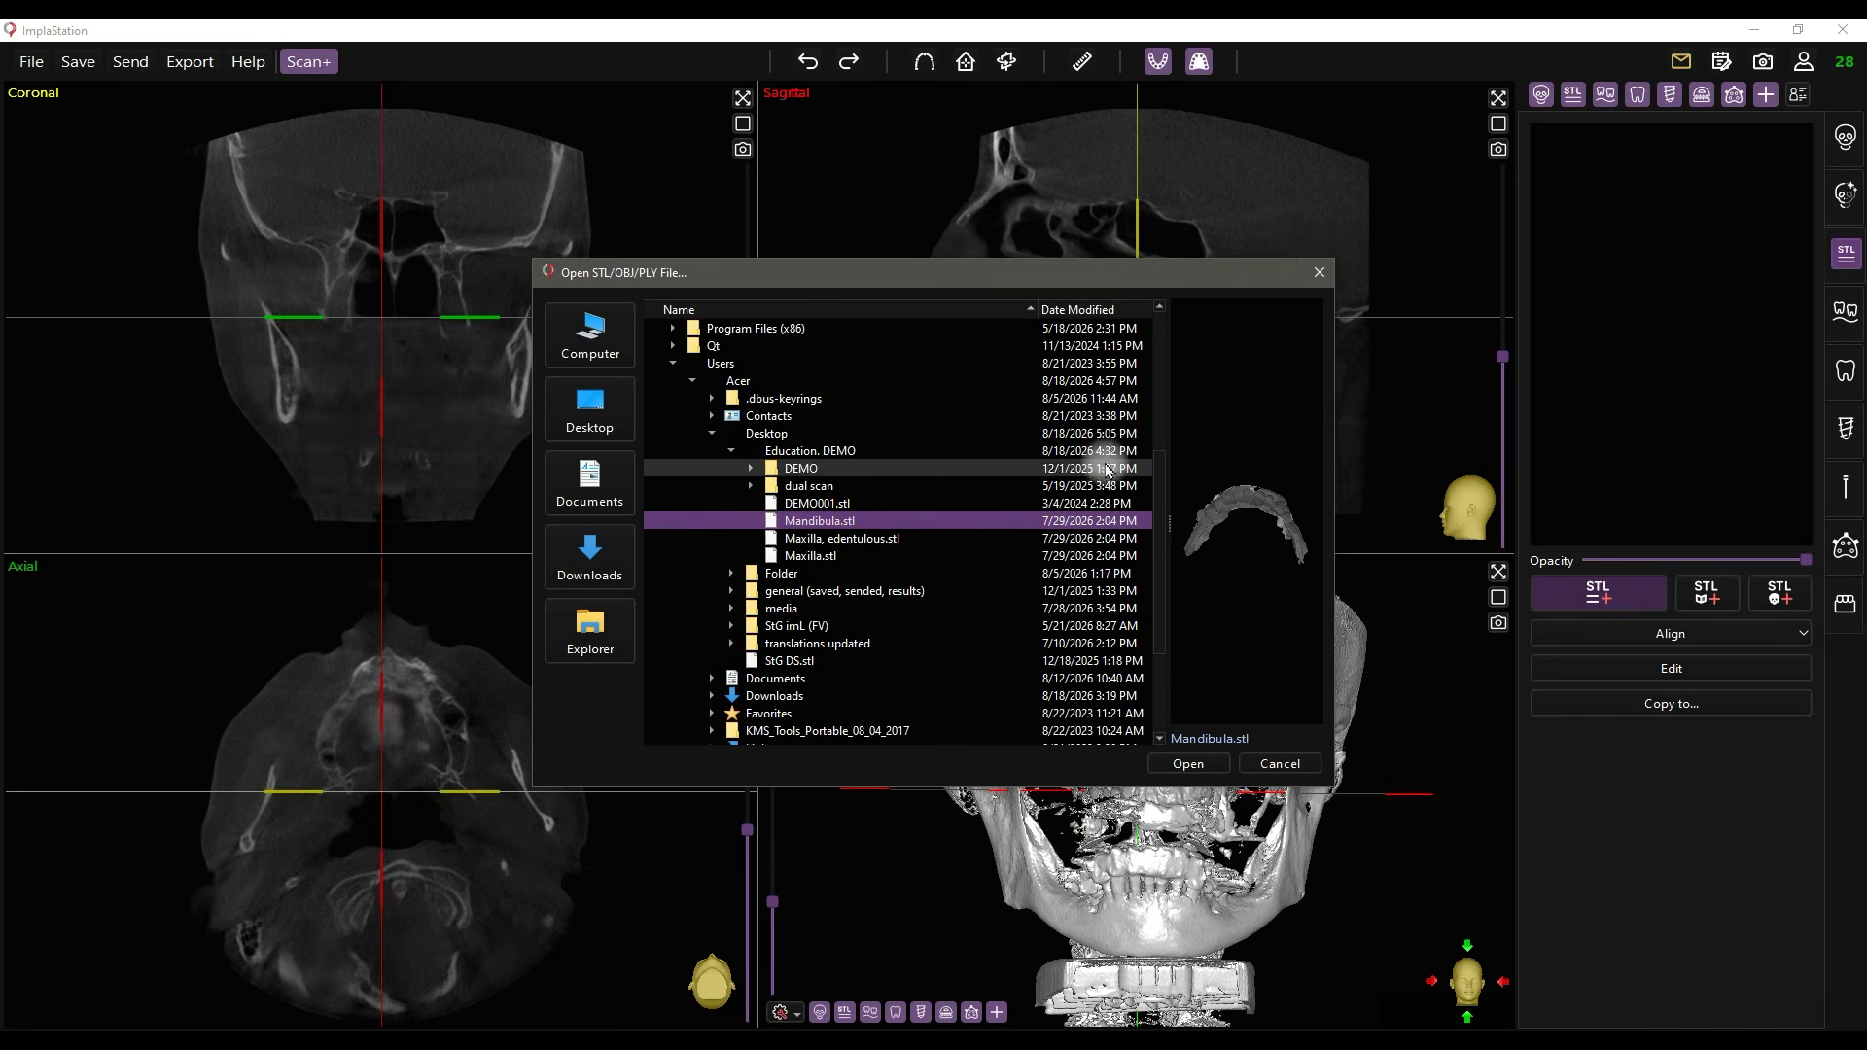
left_click(826, 556, "shift")
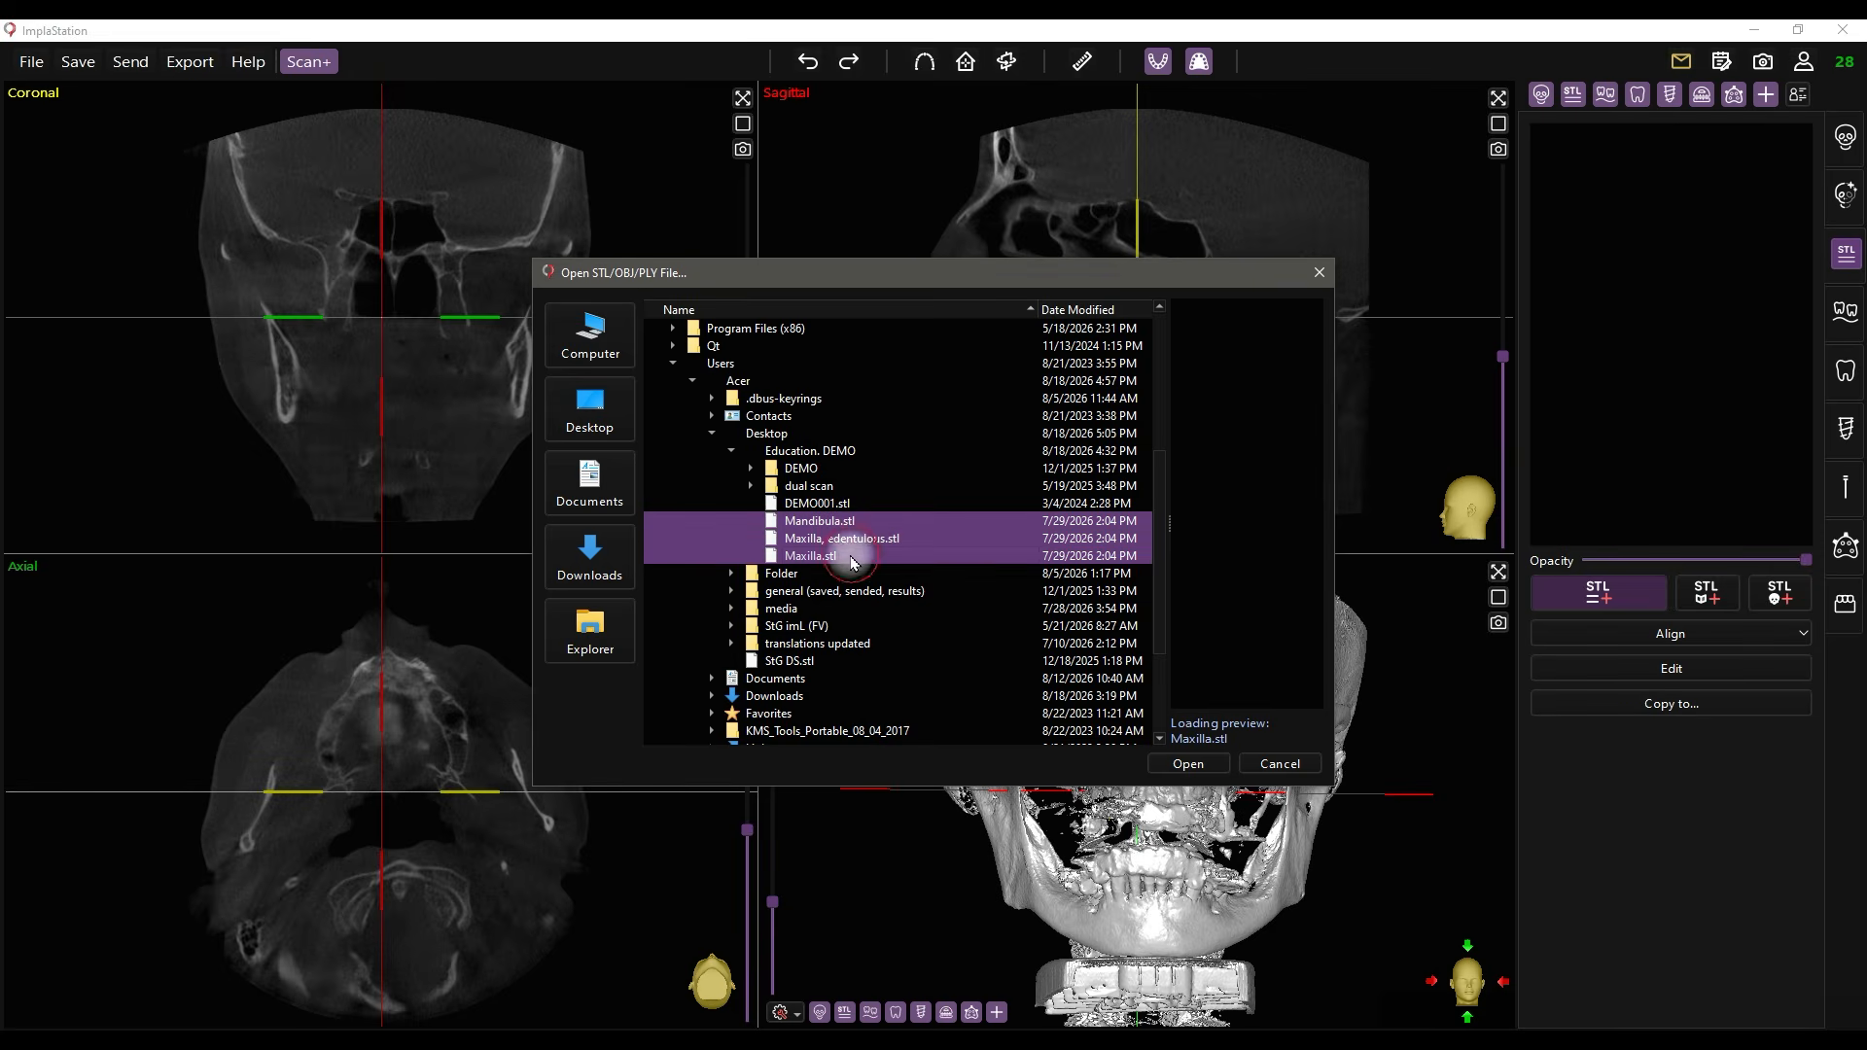
left_click(1192, 767)
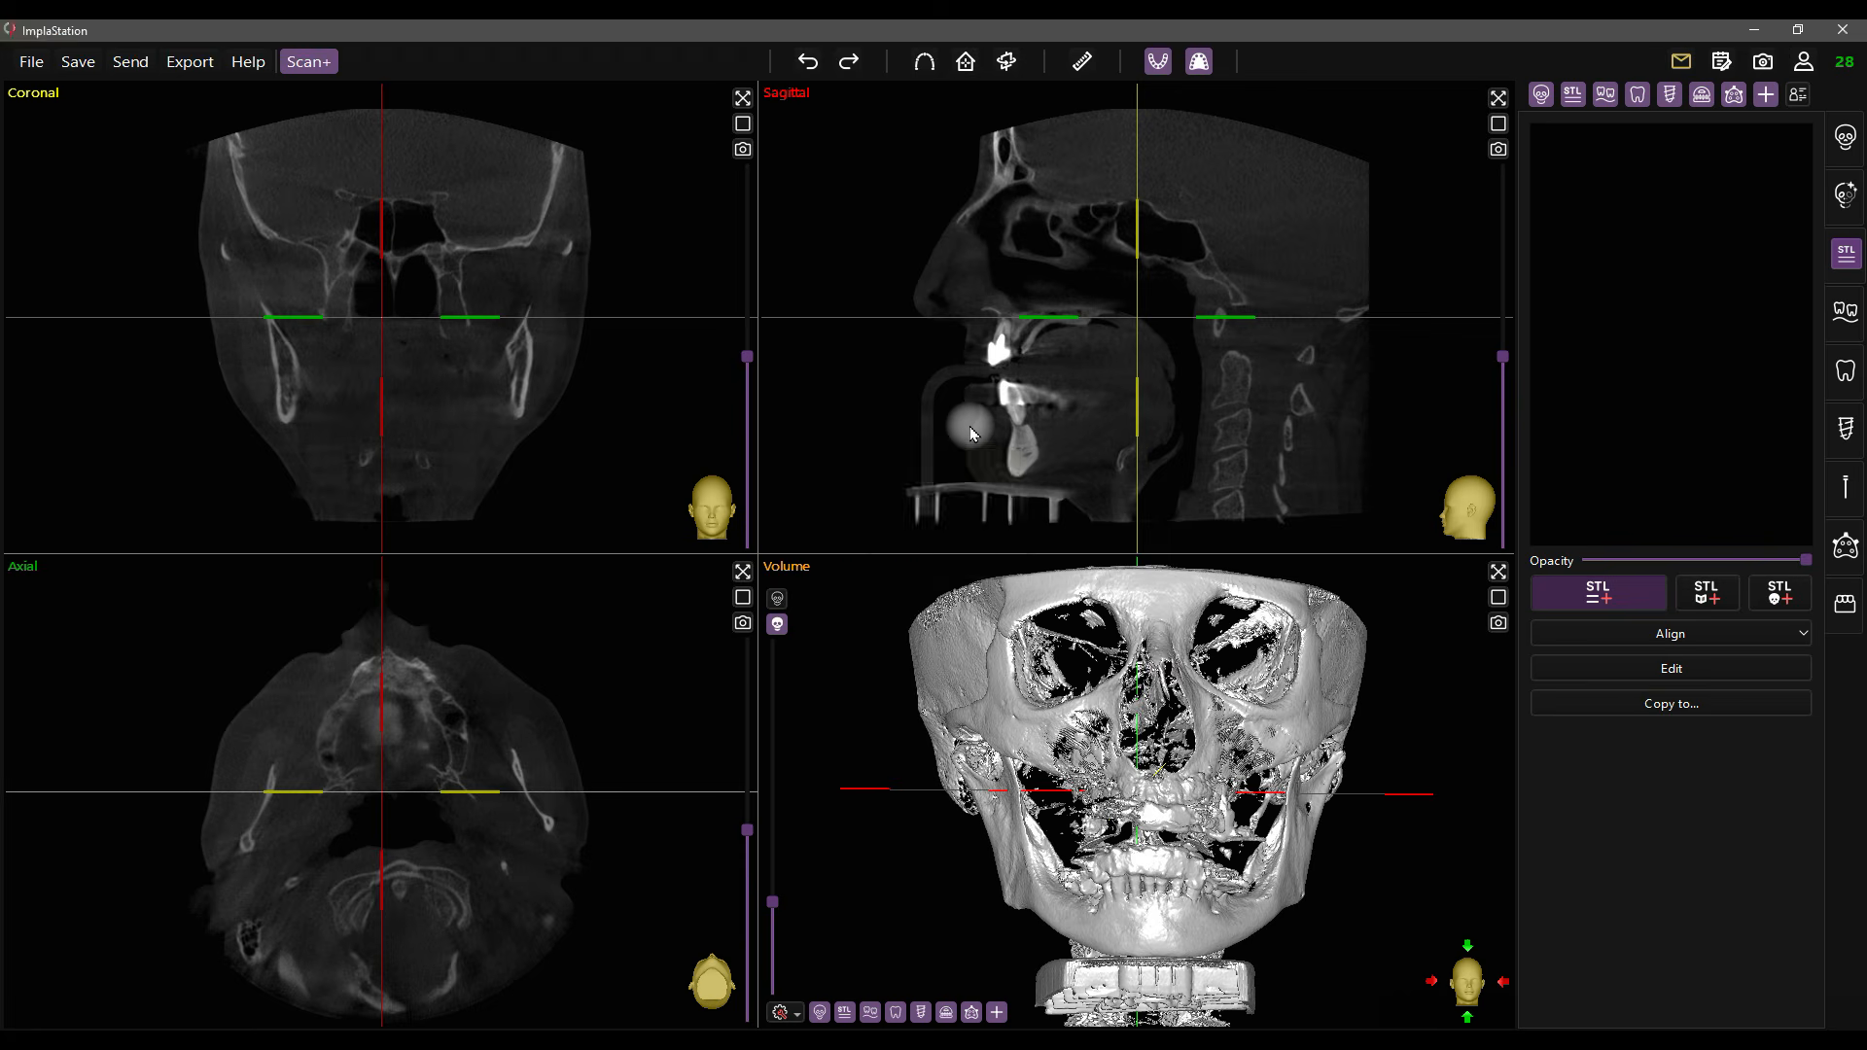
left_click(667, 326)
left_click(760, 675)
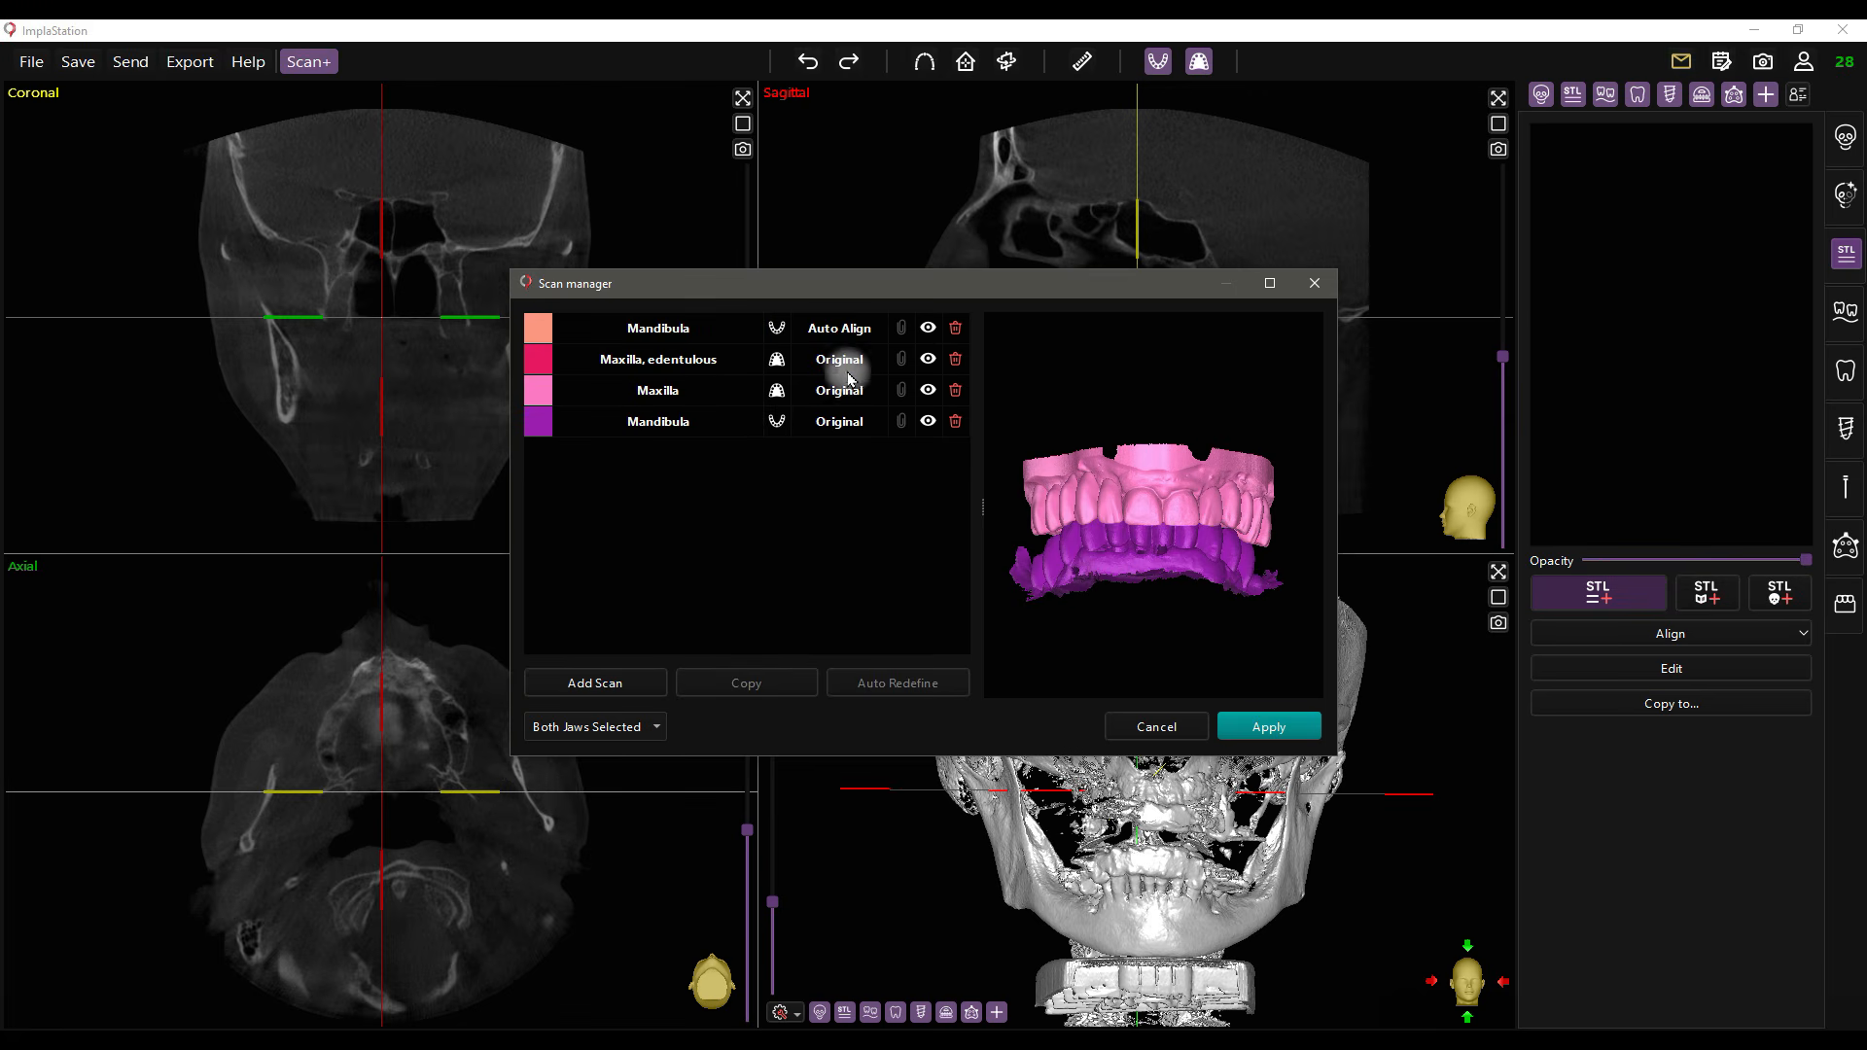
- Set Maxilla, edentulous to Auto Align, link Mandibula with Maxilla and Maxilla, edentulous with the purple Mandibula copy, and apply the scans
left_click(849, 372)
left_click(844, 305)
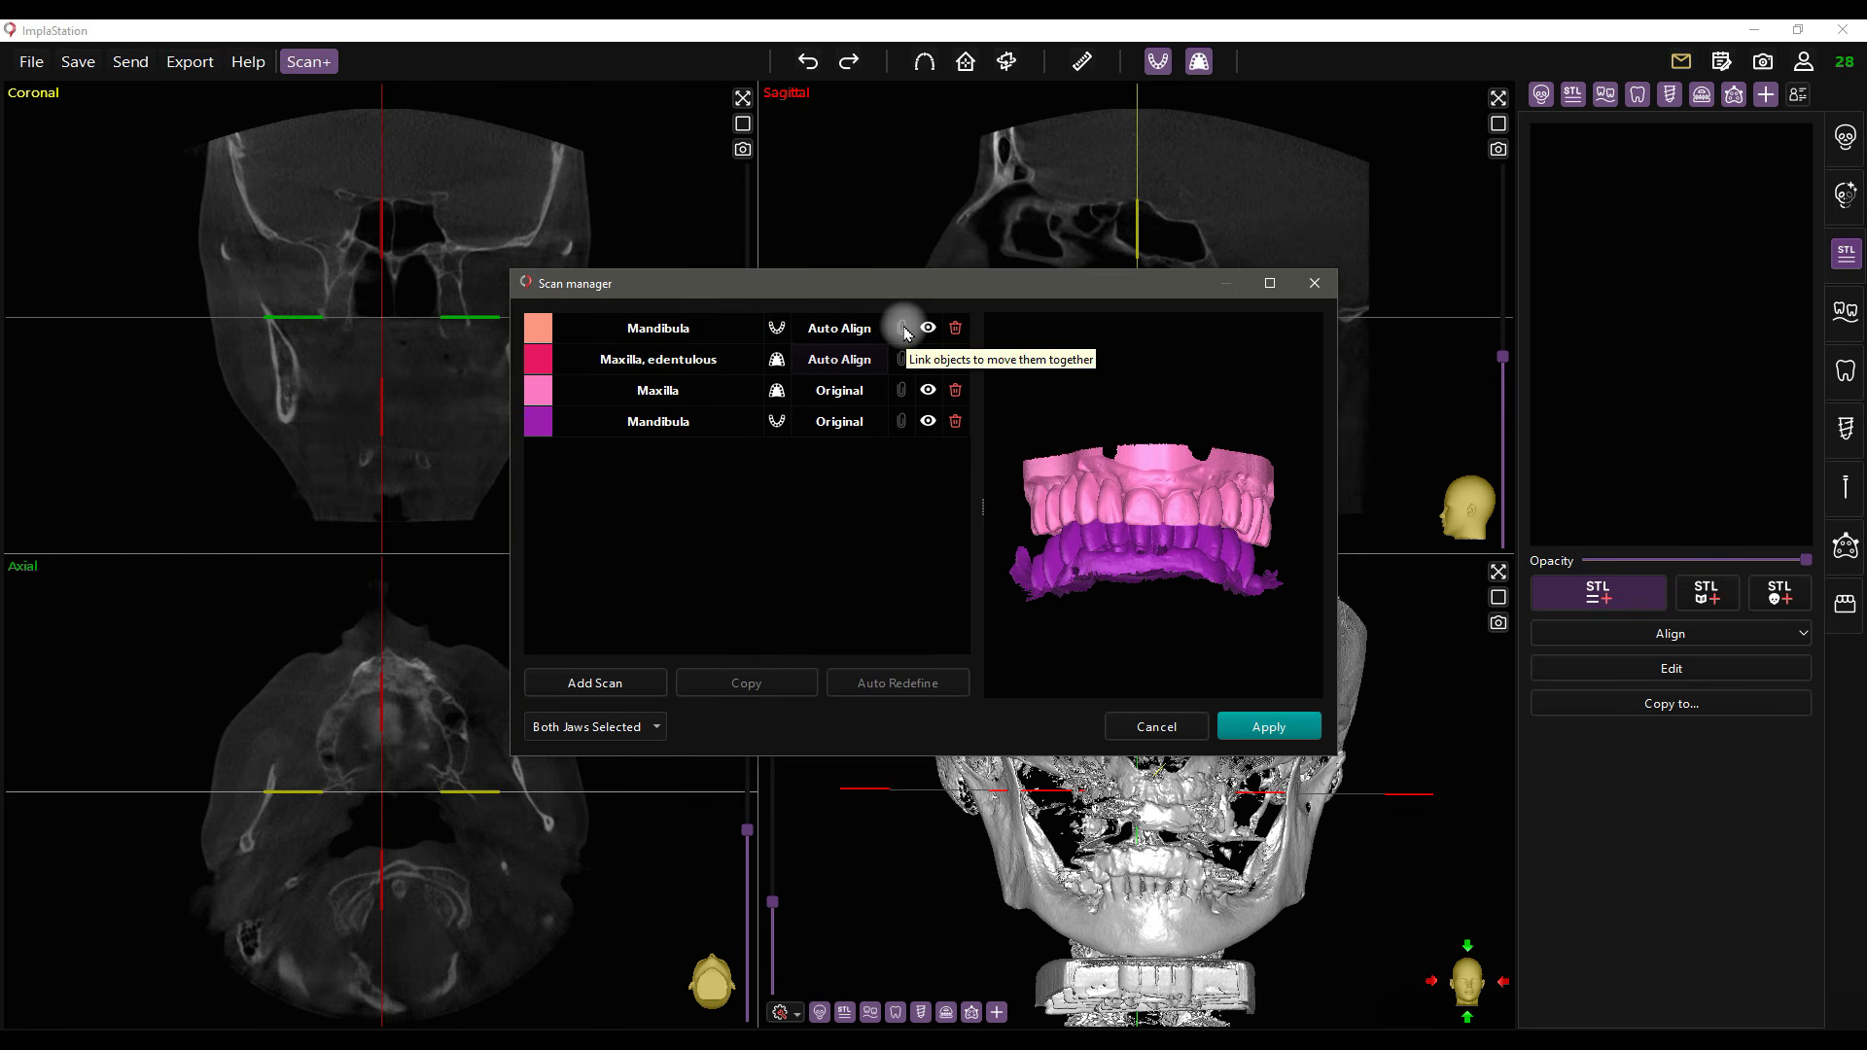
left_click(903, 328)
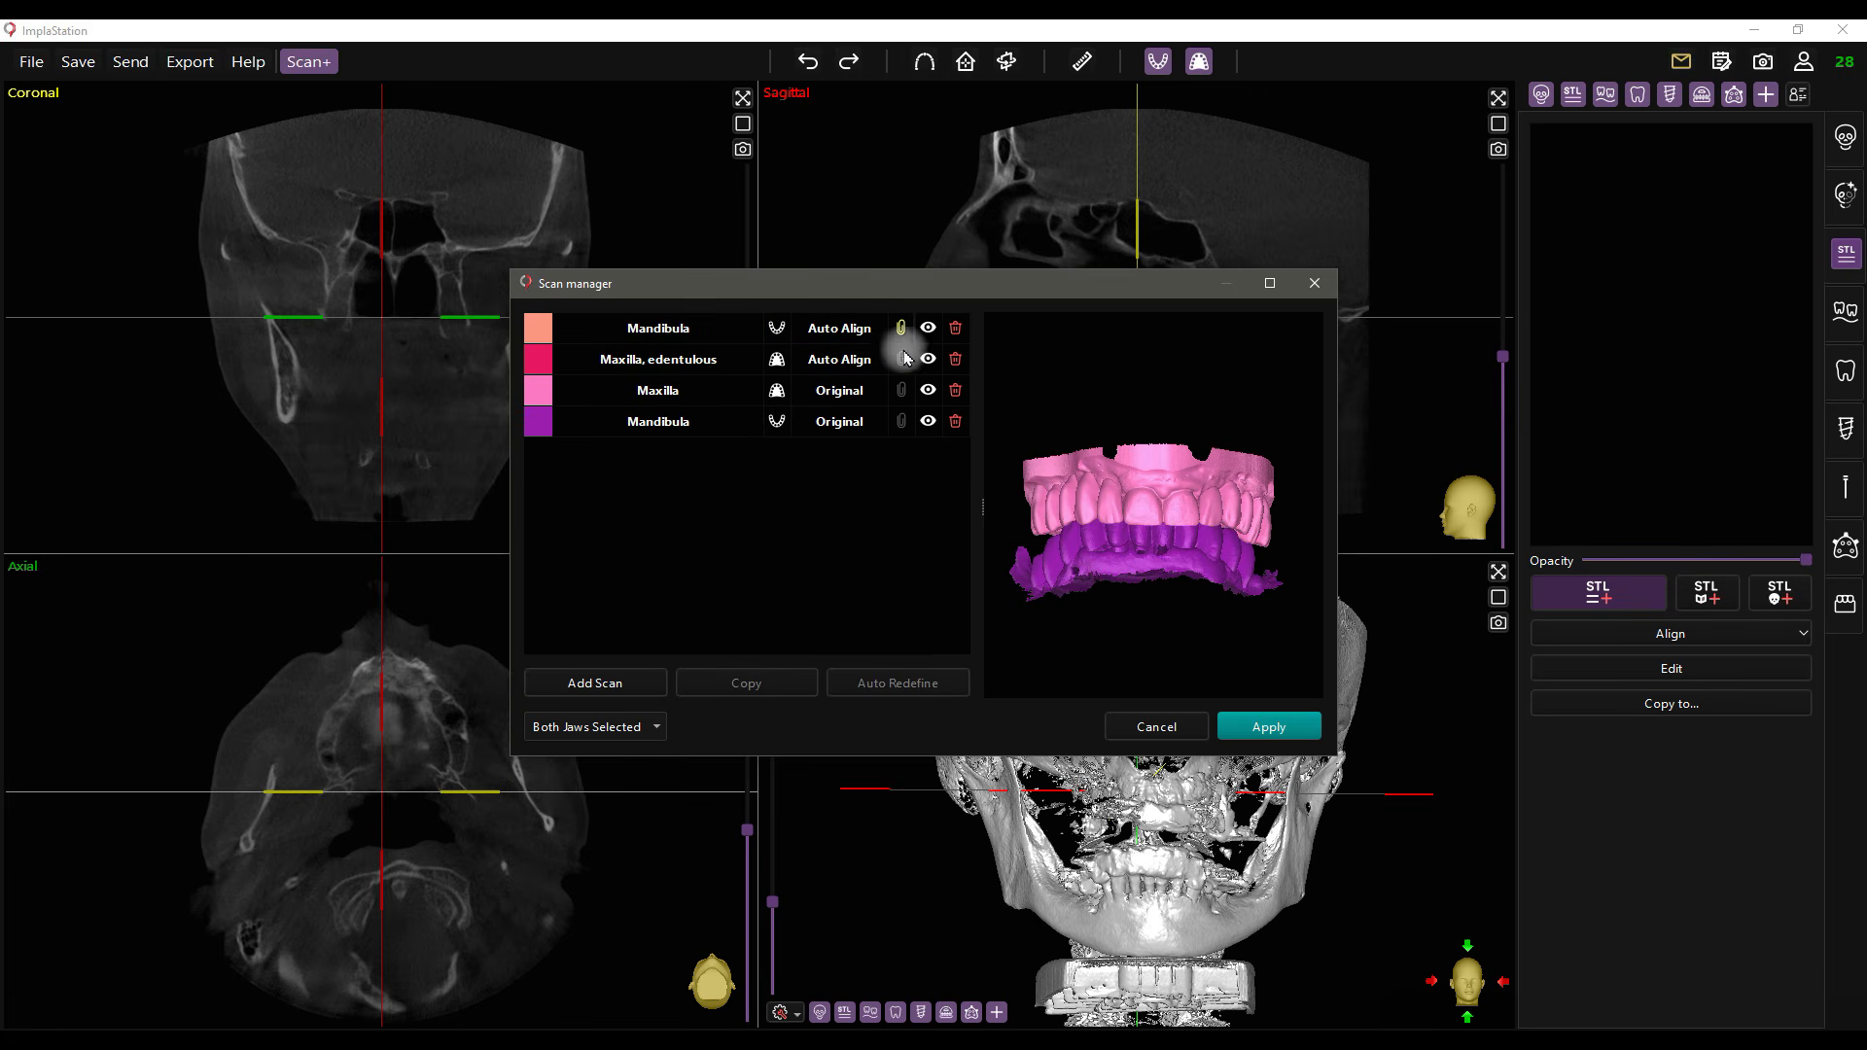
left_click(902, 390)
left_click(901, 360)
left_click(1270, 724)
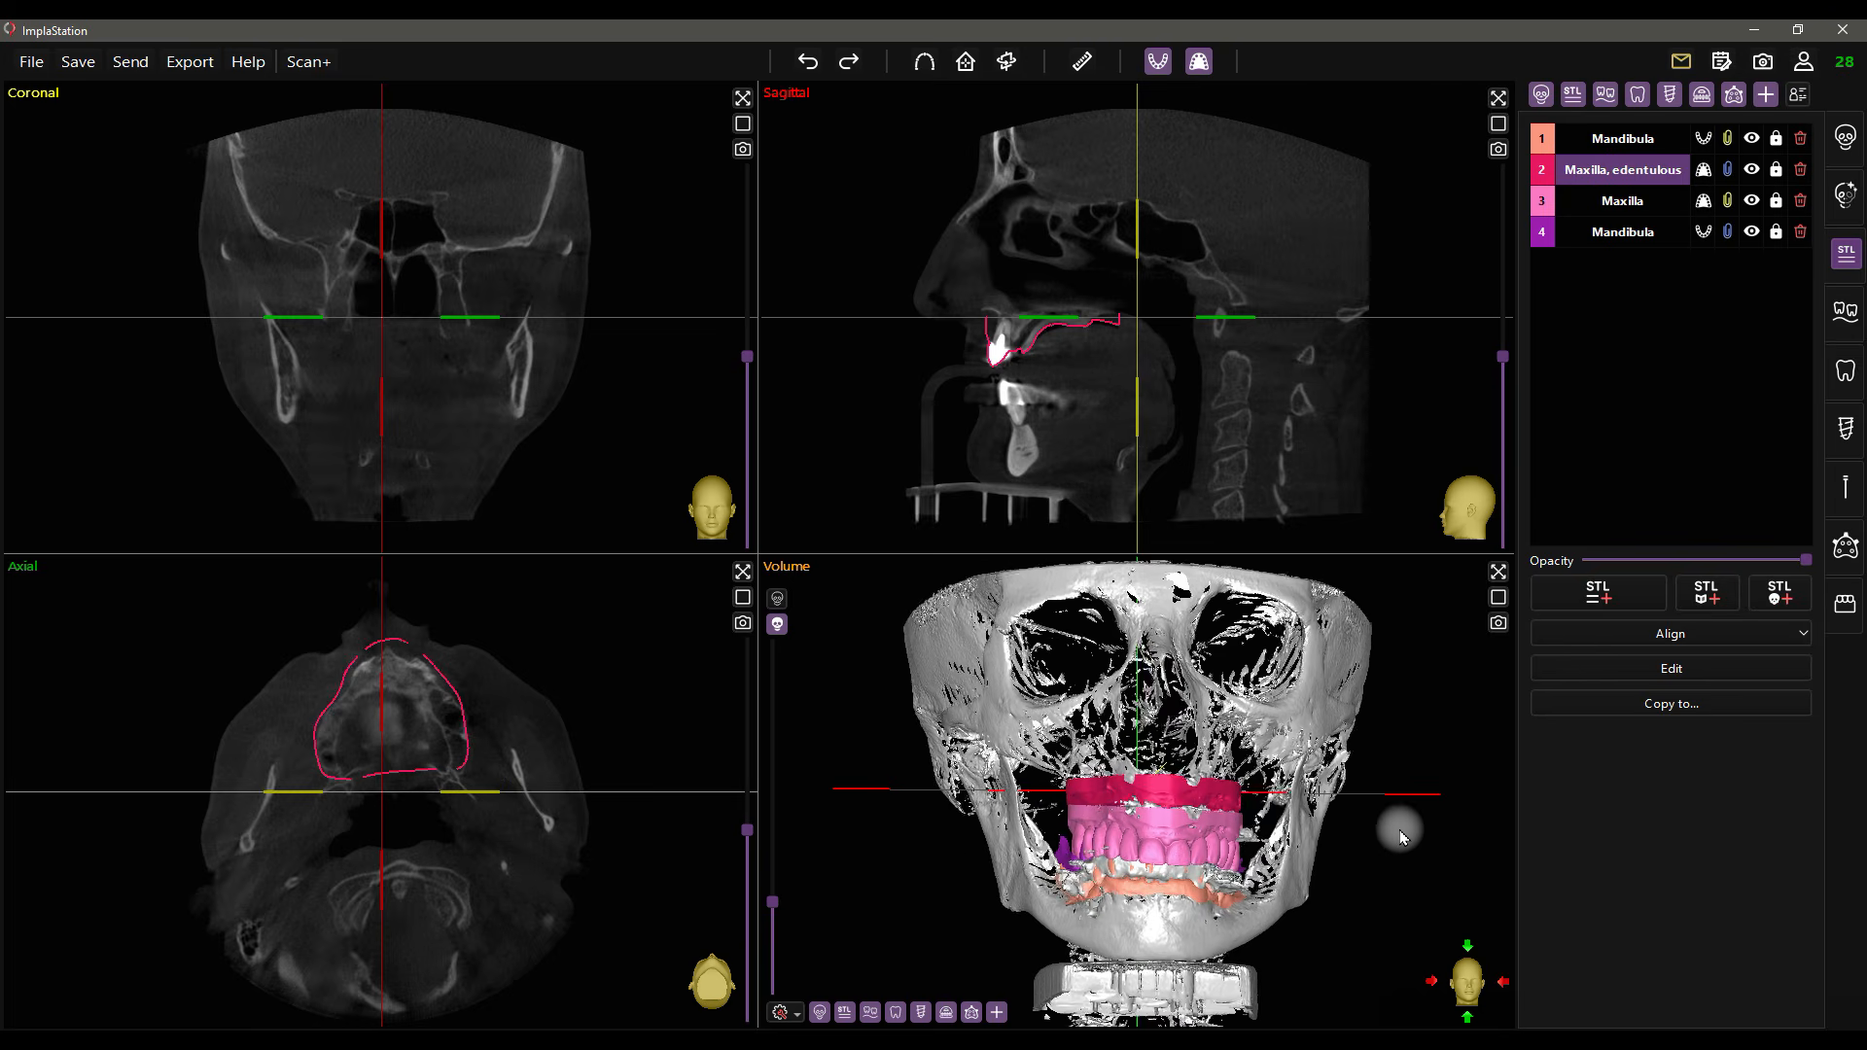
- Hide Maxilla, edentulous and the purple Mandibula copy, and examine the position of the linked Maxilla and original Mandibula scans
scroll(1400, 836, "up", 3)
scroll(1401, 879, "up", 2)
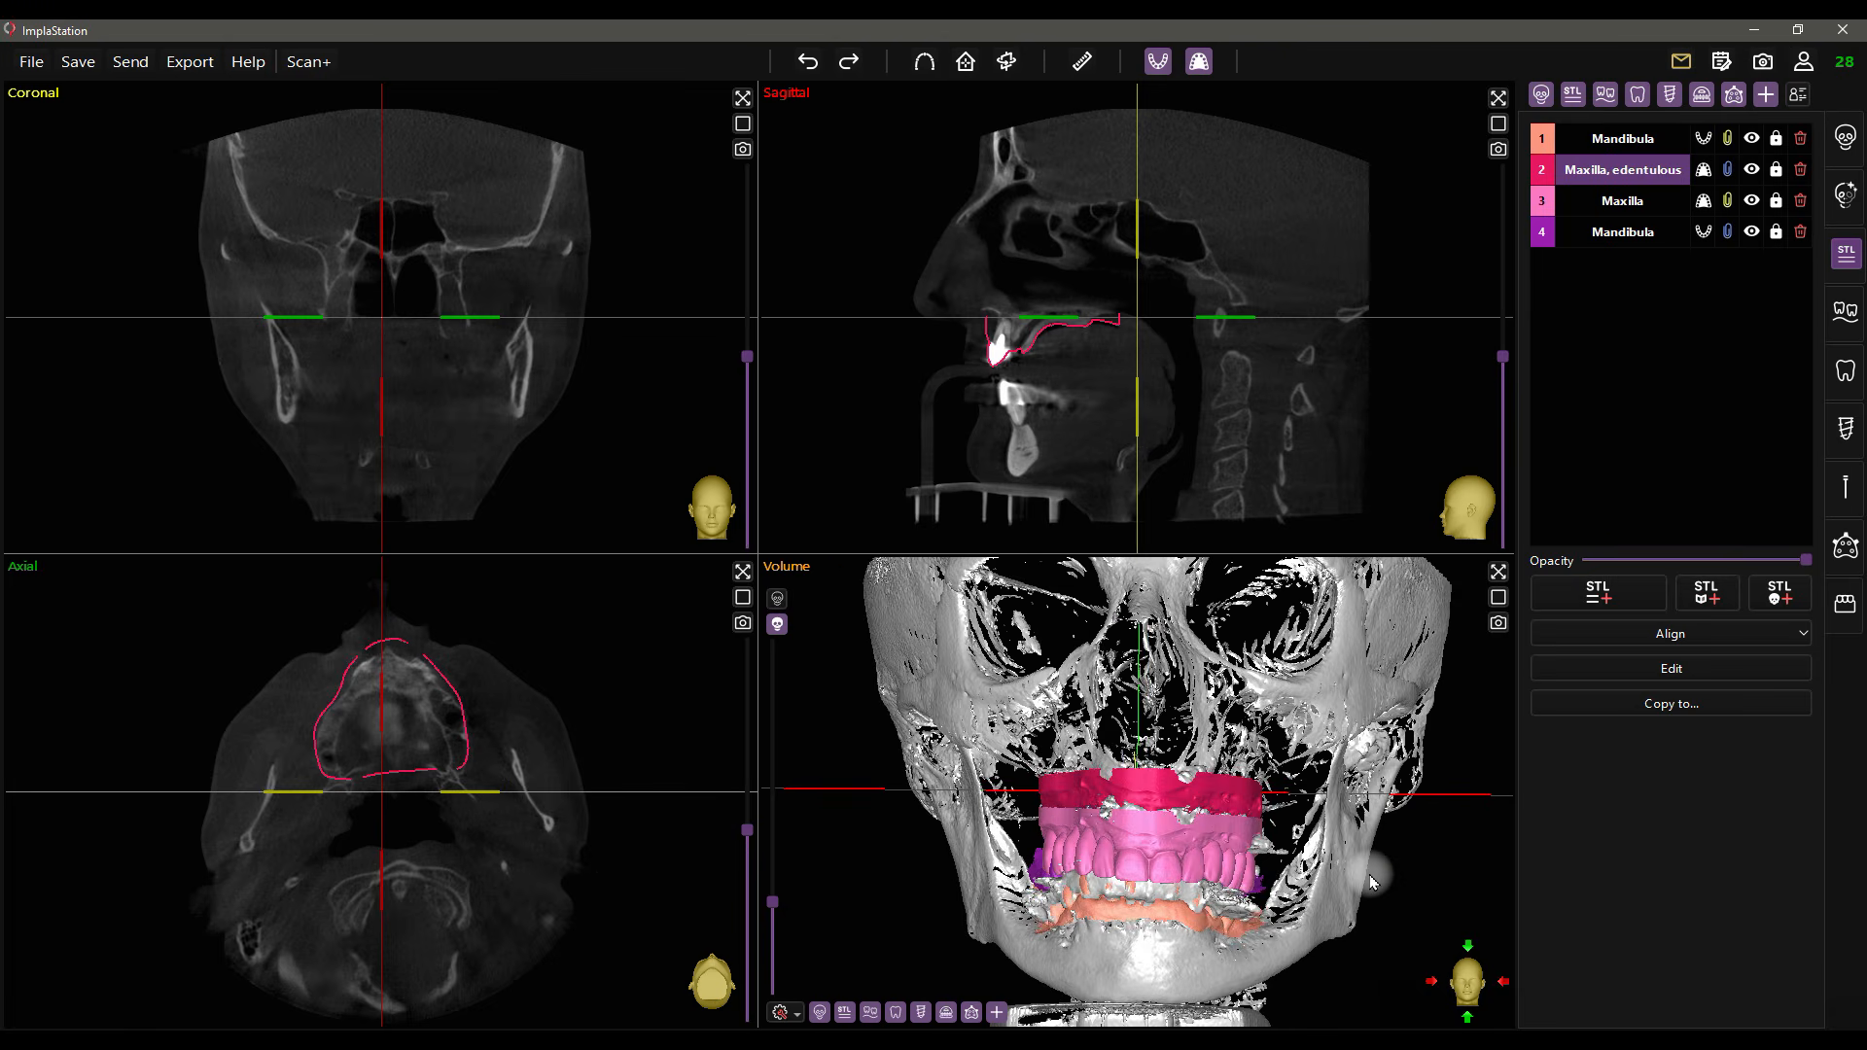
left_click(1751, 170)
left_click(1751, 139)
left_click(1752, 139)
left_click(1751, 200)
scroll(1312, 360, "up", 4)
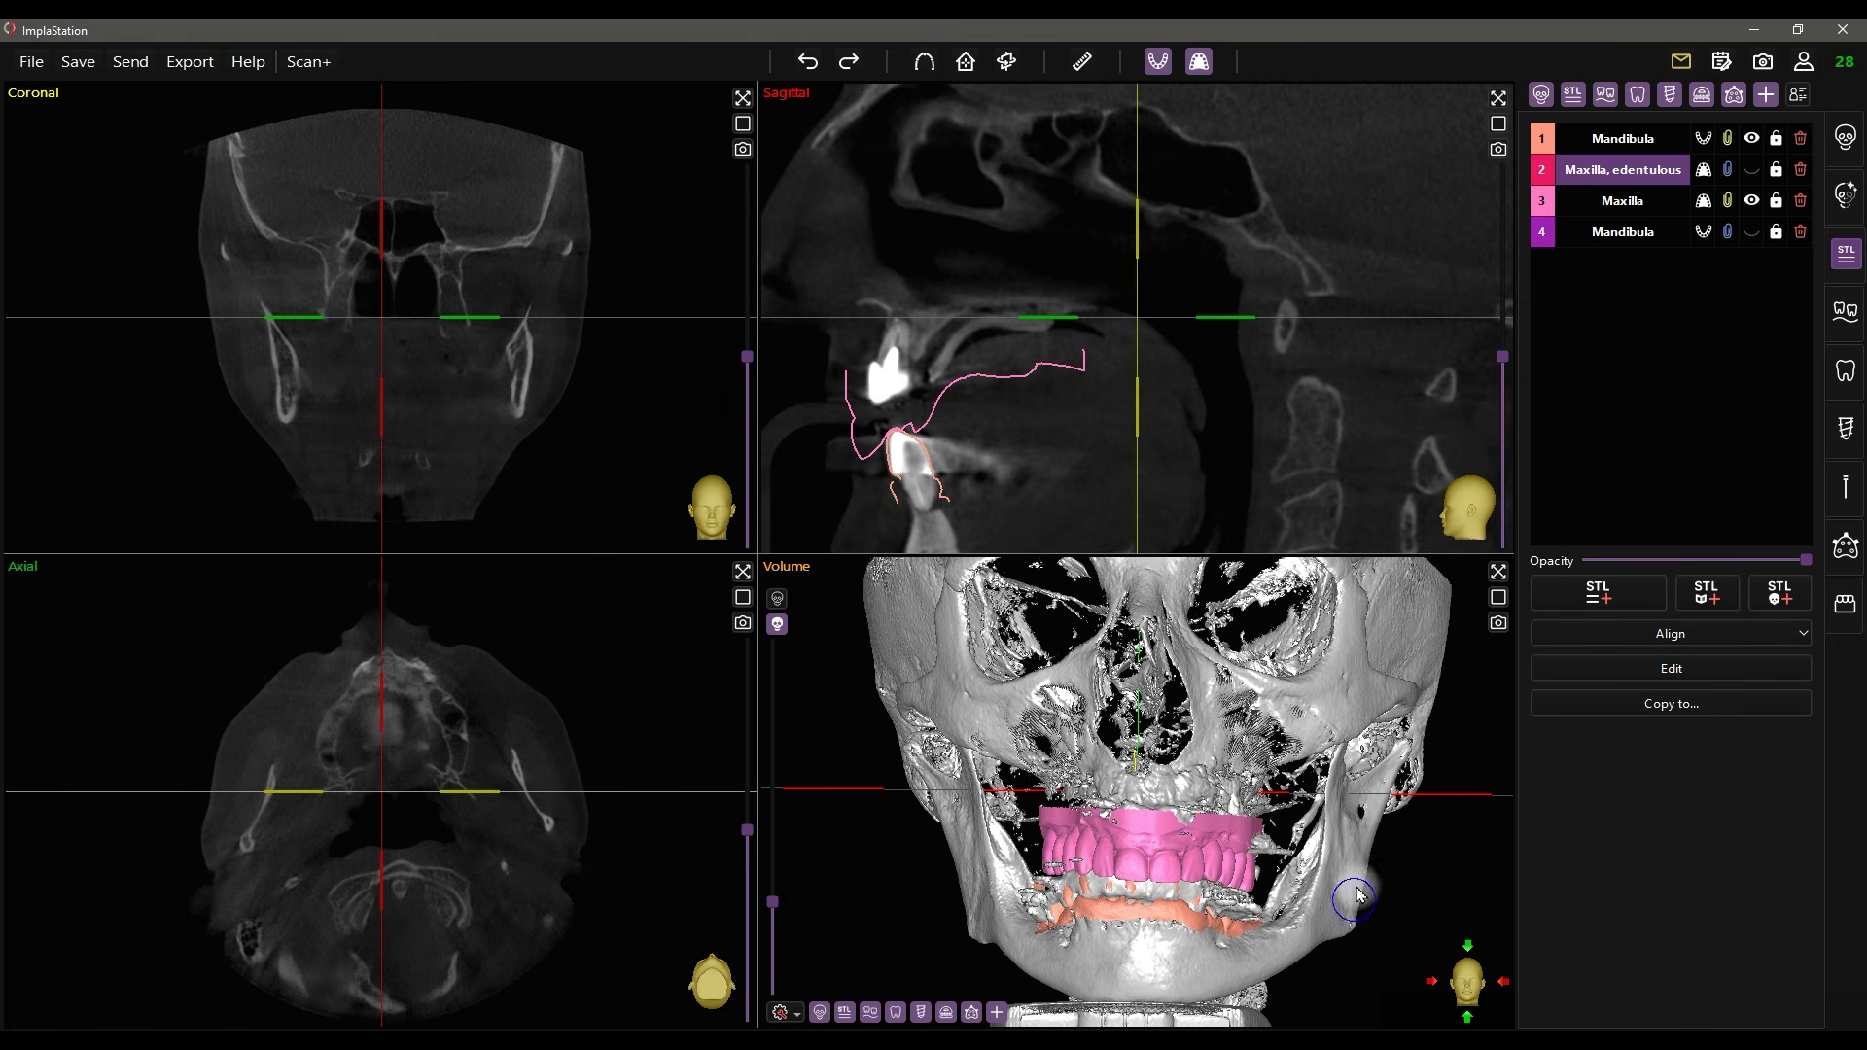
right_click_drag(1357, 890, 1359, 854)
mouse_move(1360, 854)
left_mouse_down()
mouse_move(1405, 856)
mouse_move(1359, 856)
left_mouse_up()
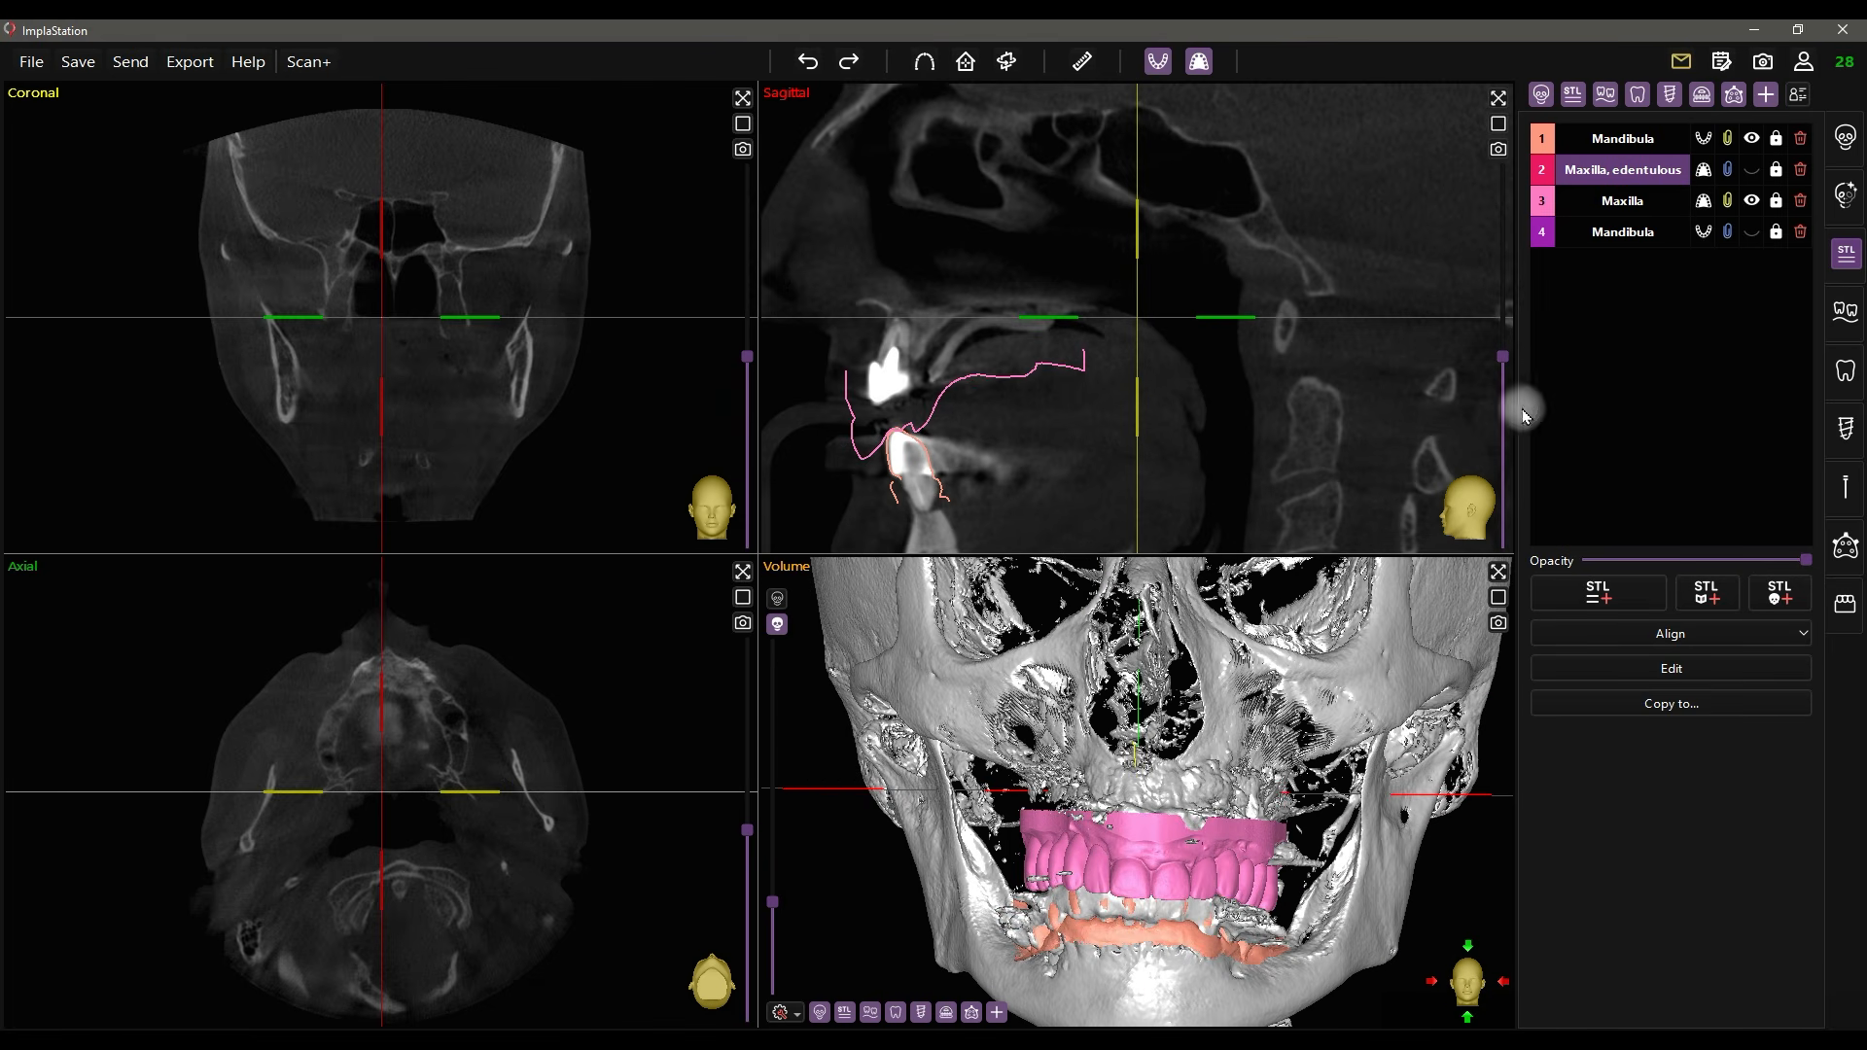
- Show only Maxilla, edentulous with the purple Mandibula copy, and inspect the pair with and without the CT volume
left_click(1752, 139)
left_click(1752, 200)
left_click(1751, 170)
left_click(1751, 231)
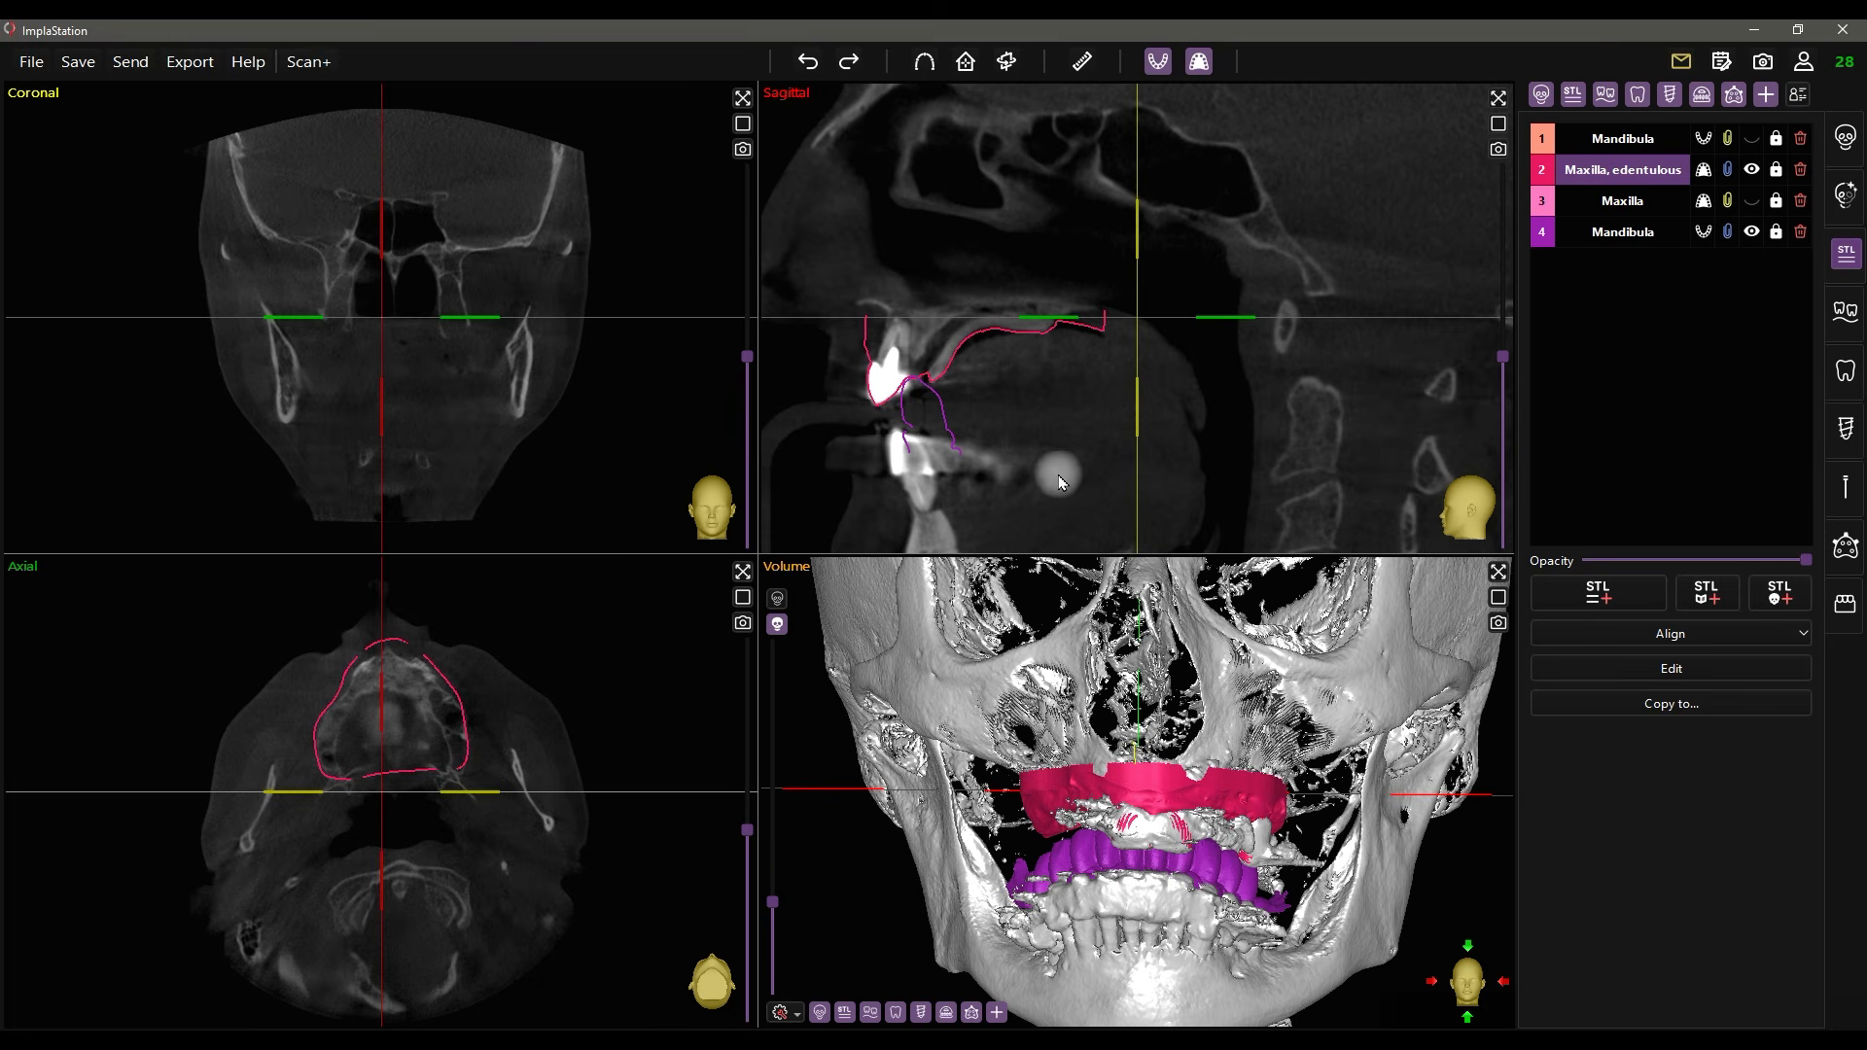
left_click_drag(1135, 715, 1143, 722)
left_click(819, 1011)
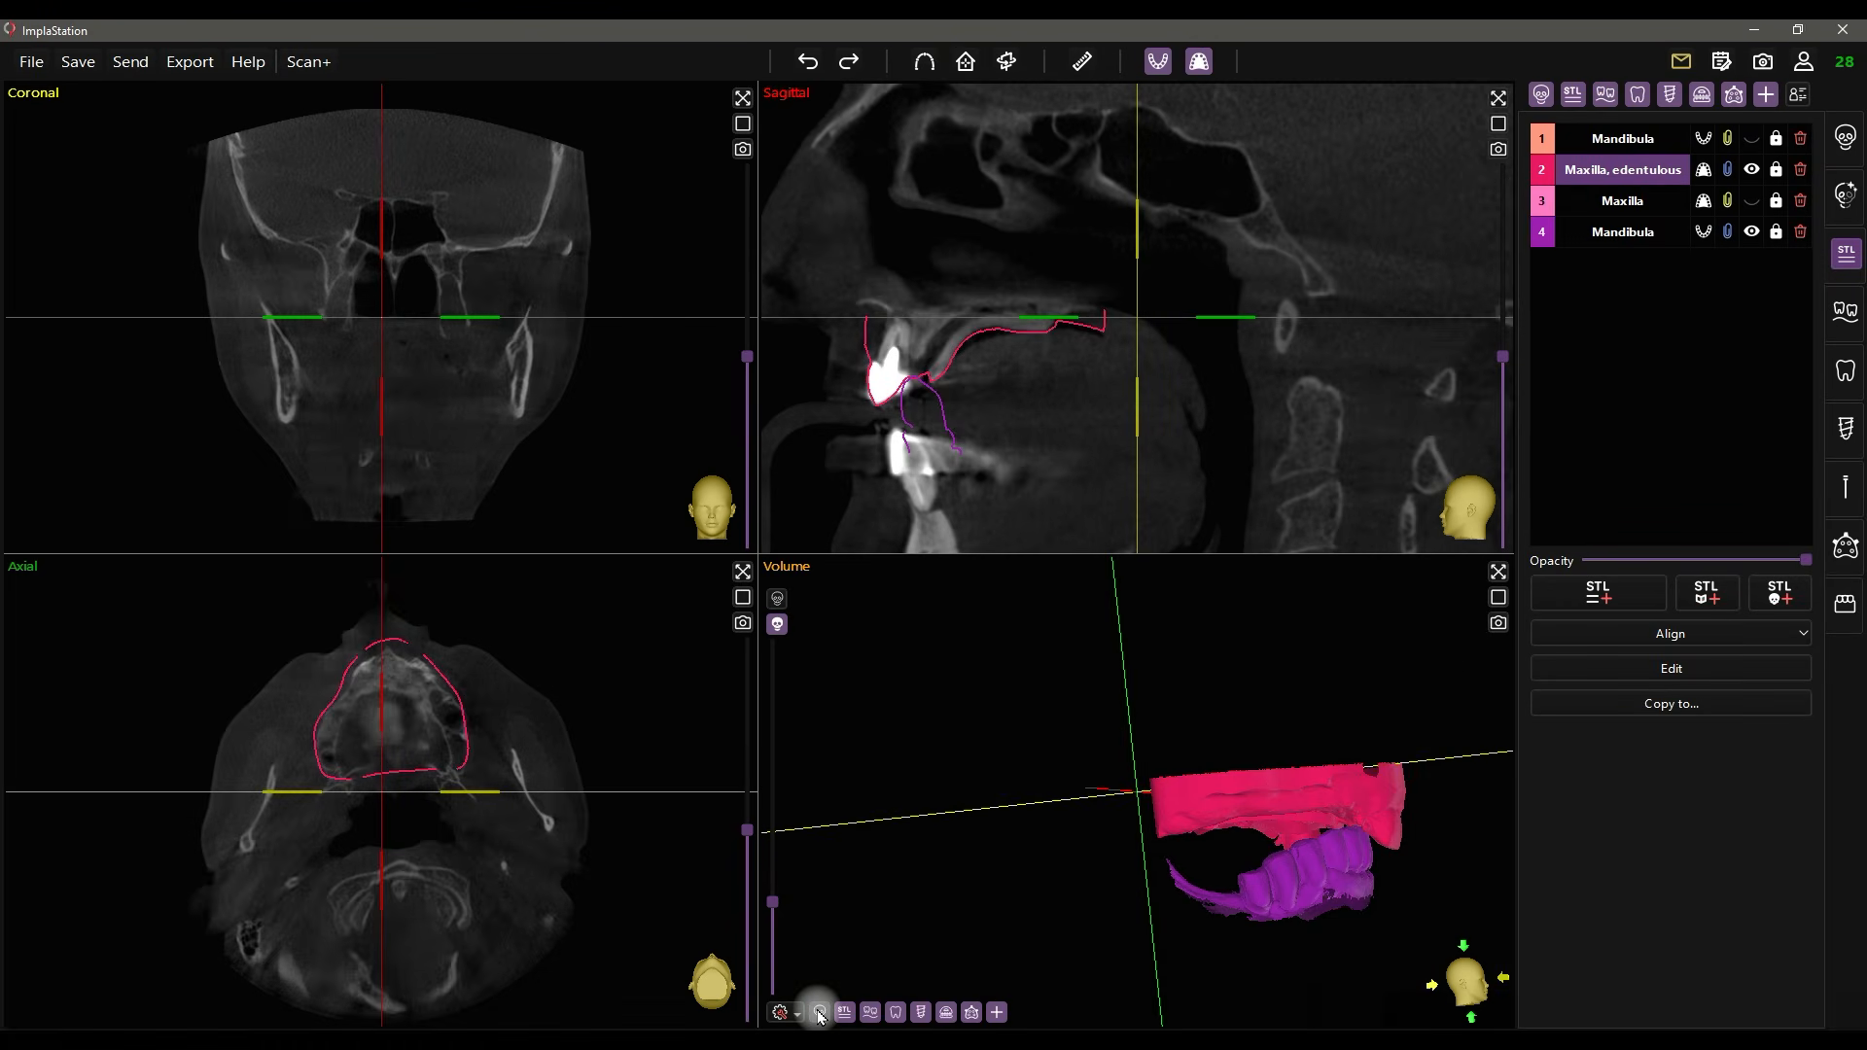
left_click(819, 1011)
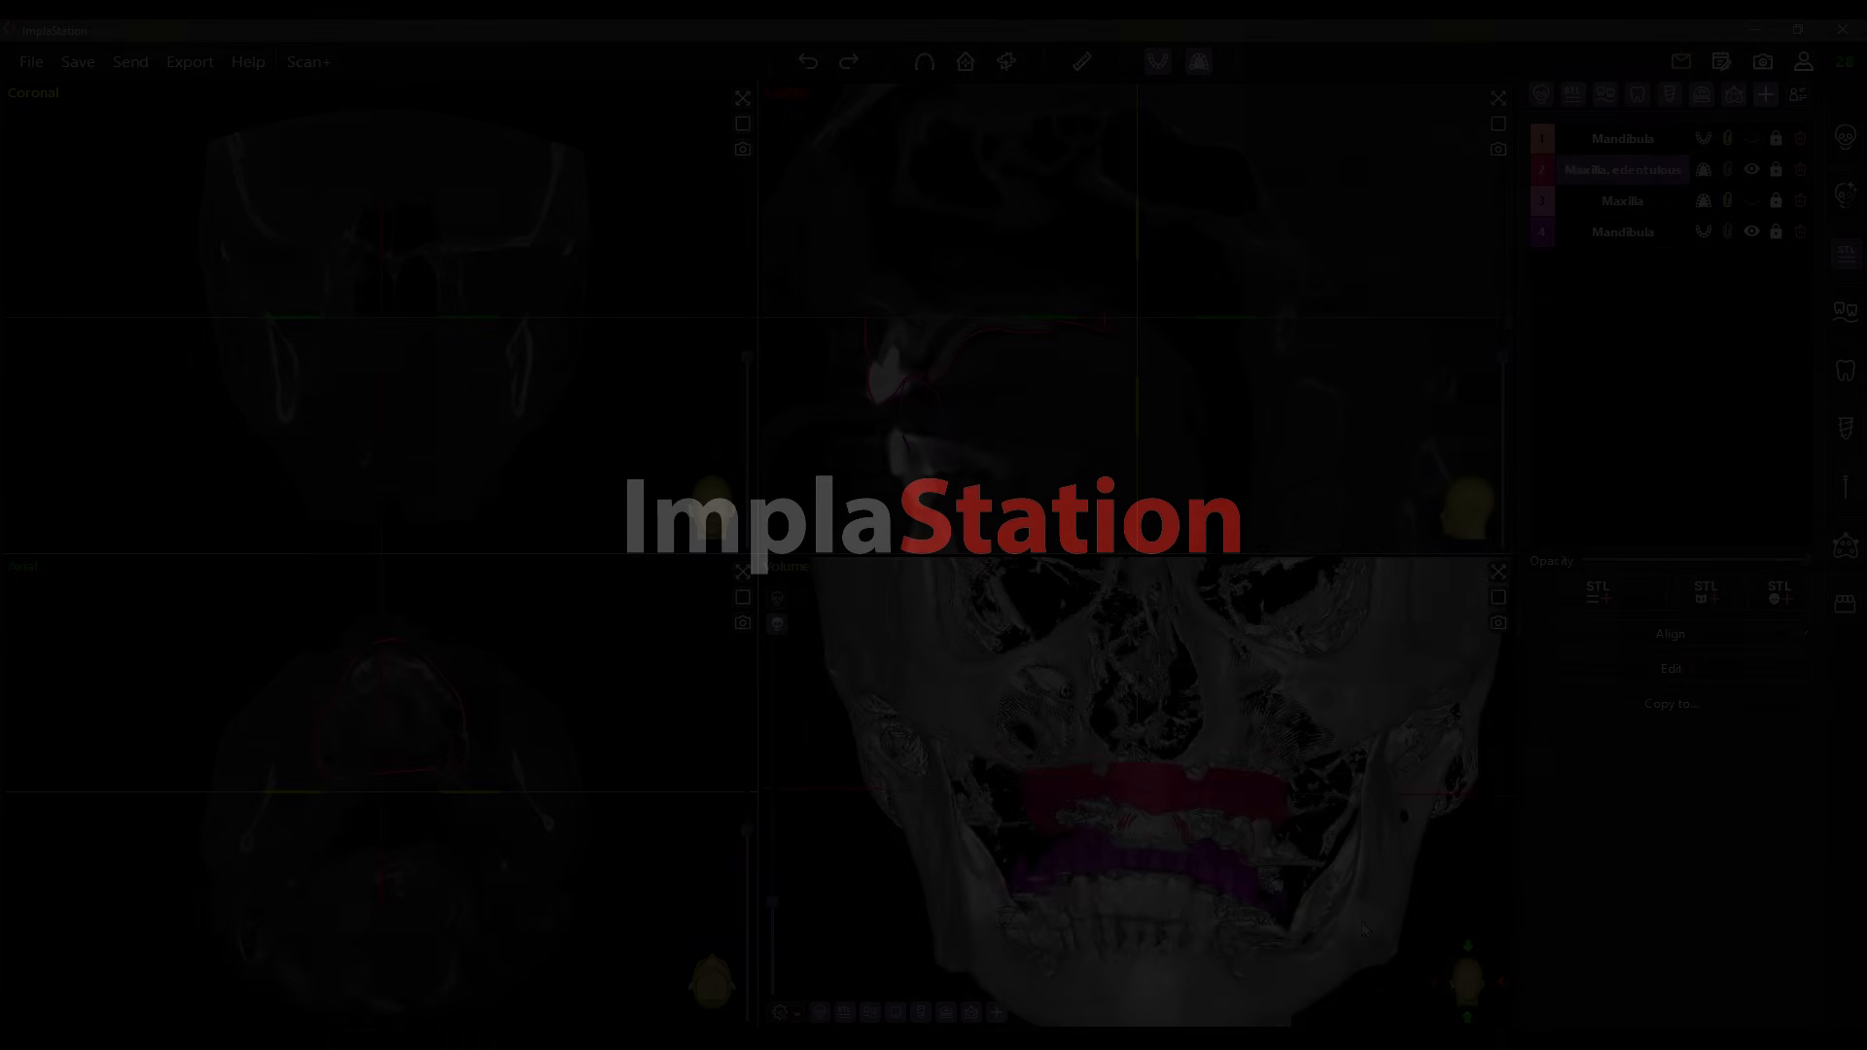